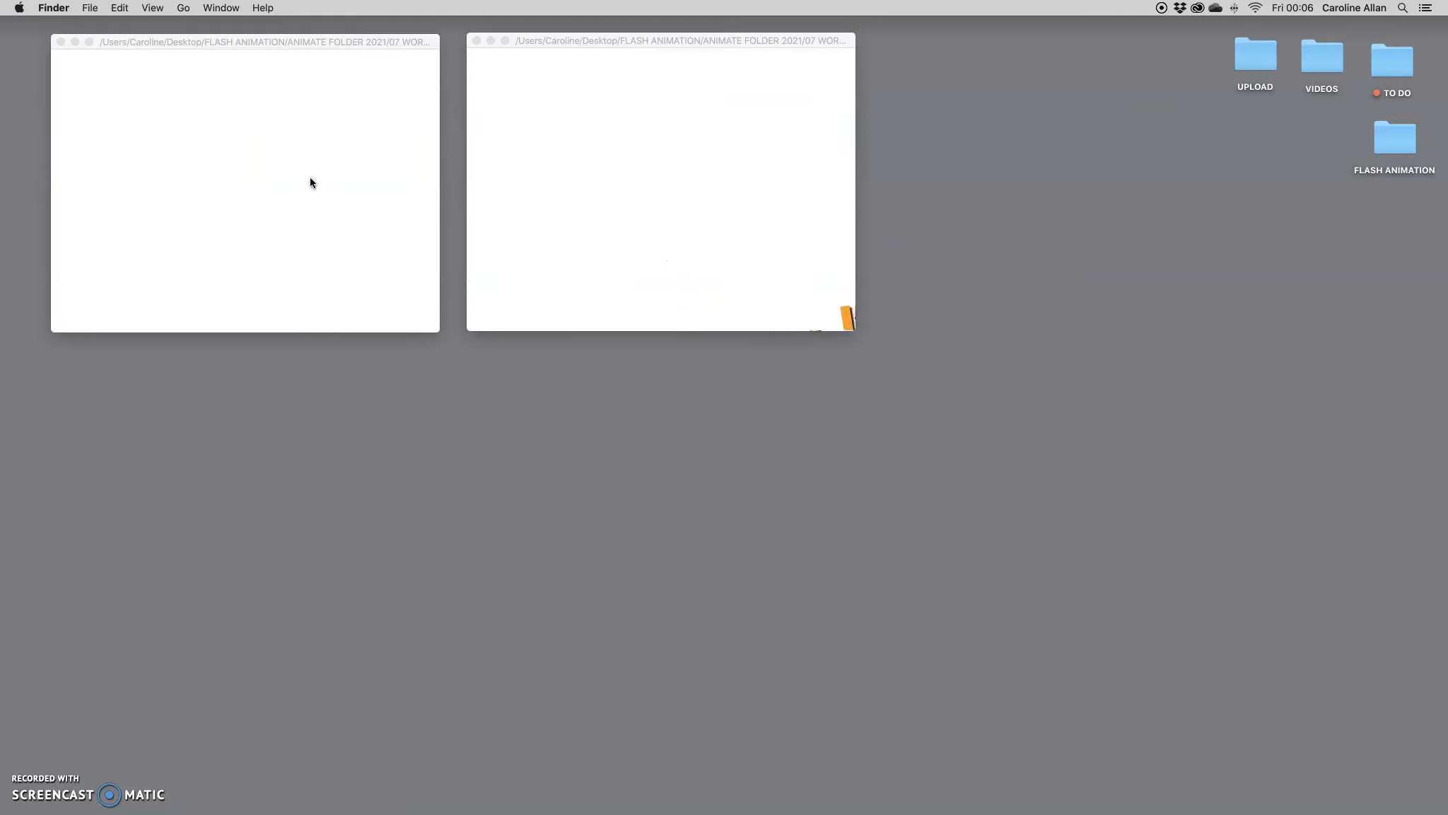
Close the two finished text animation previews and switch to Adobe Animate
{"action": "left_click", "coordinate": [255, 203]}
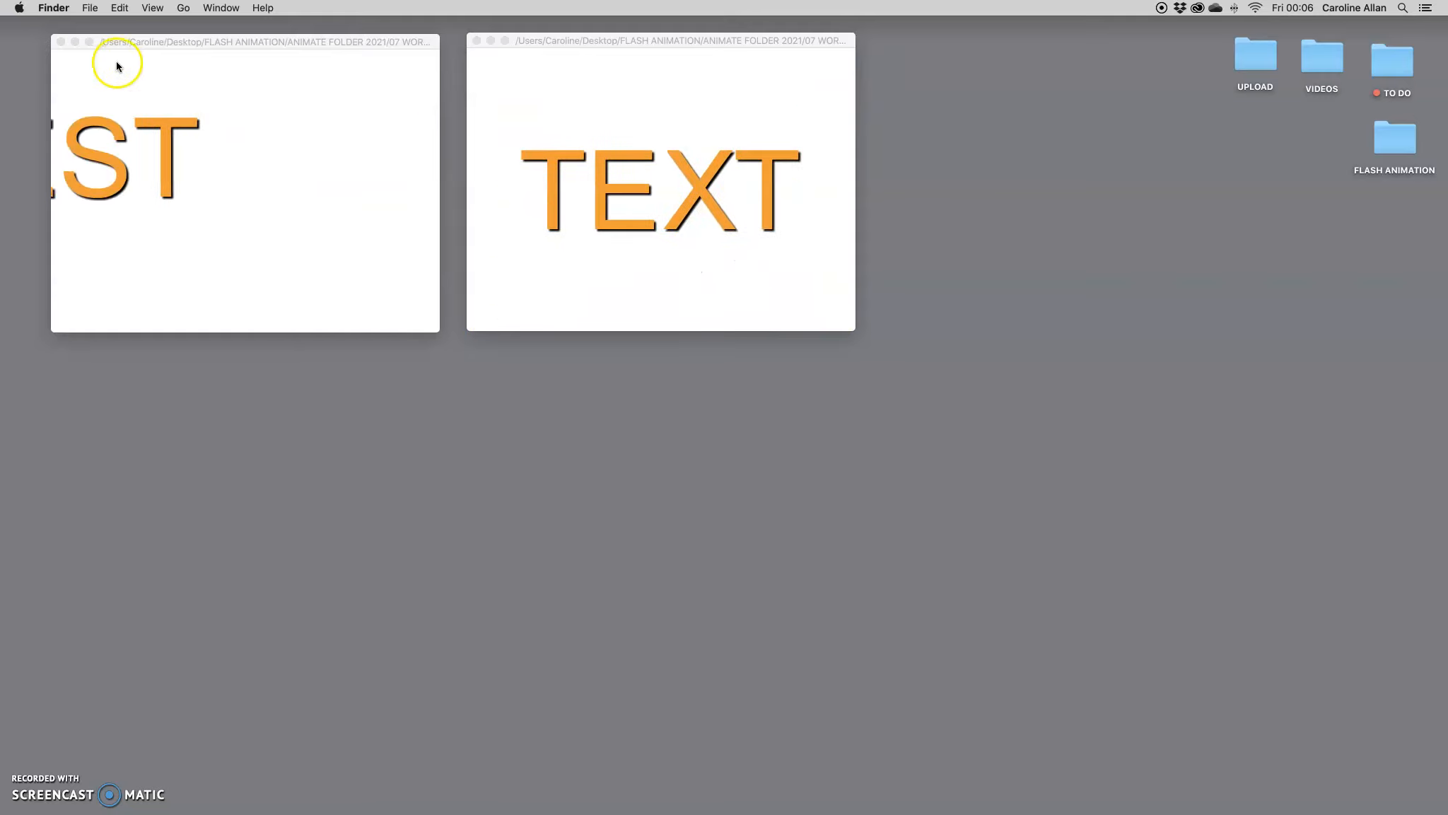
{"action": "left_click", "coordinate": [61, 42]}
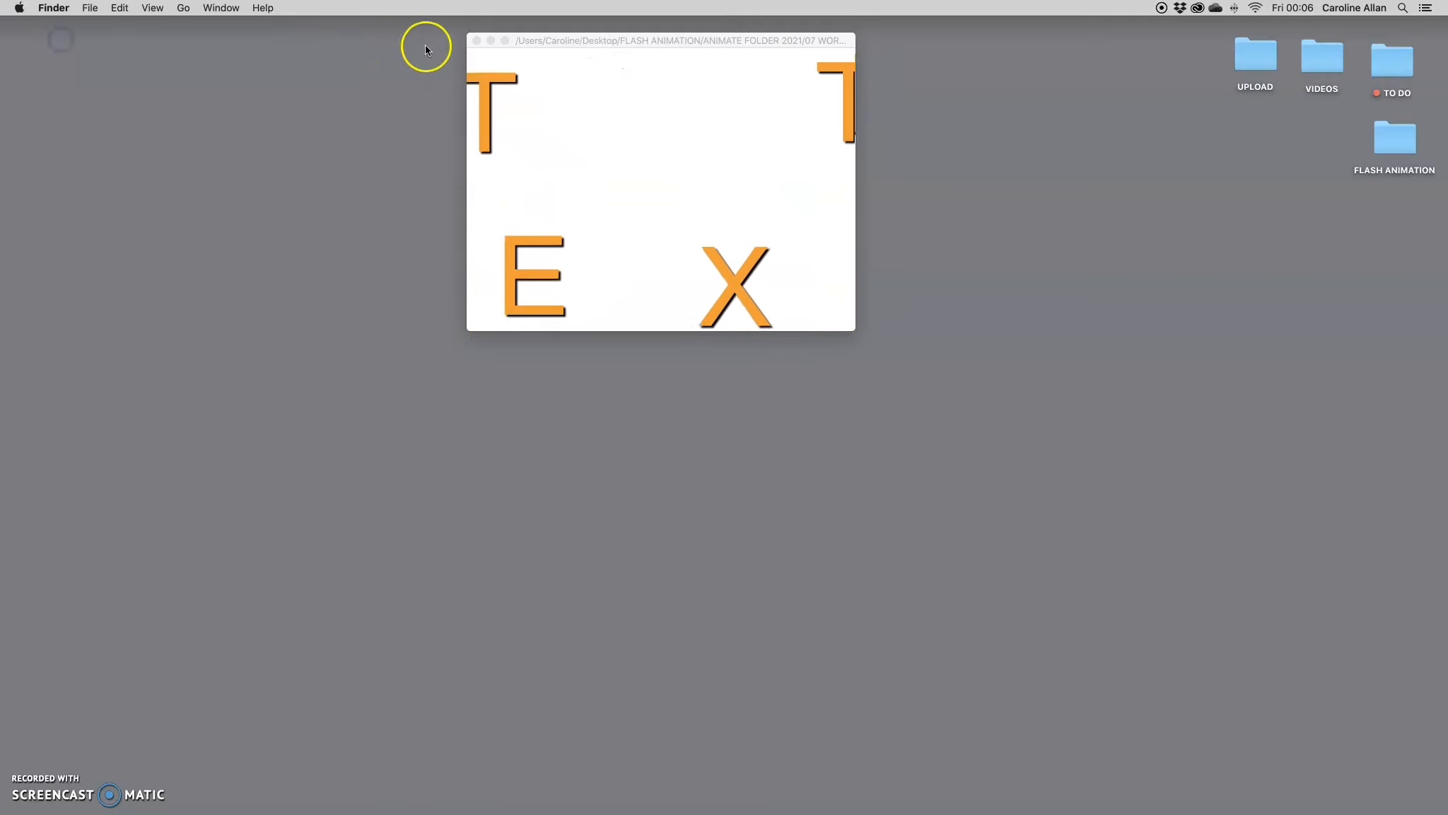
{"action": "left_click", "coordinate": [477, 40]}
{"action": "mouse_move", "coordinate": [388, 812]}
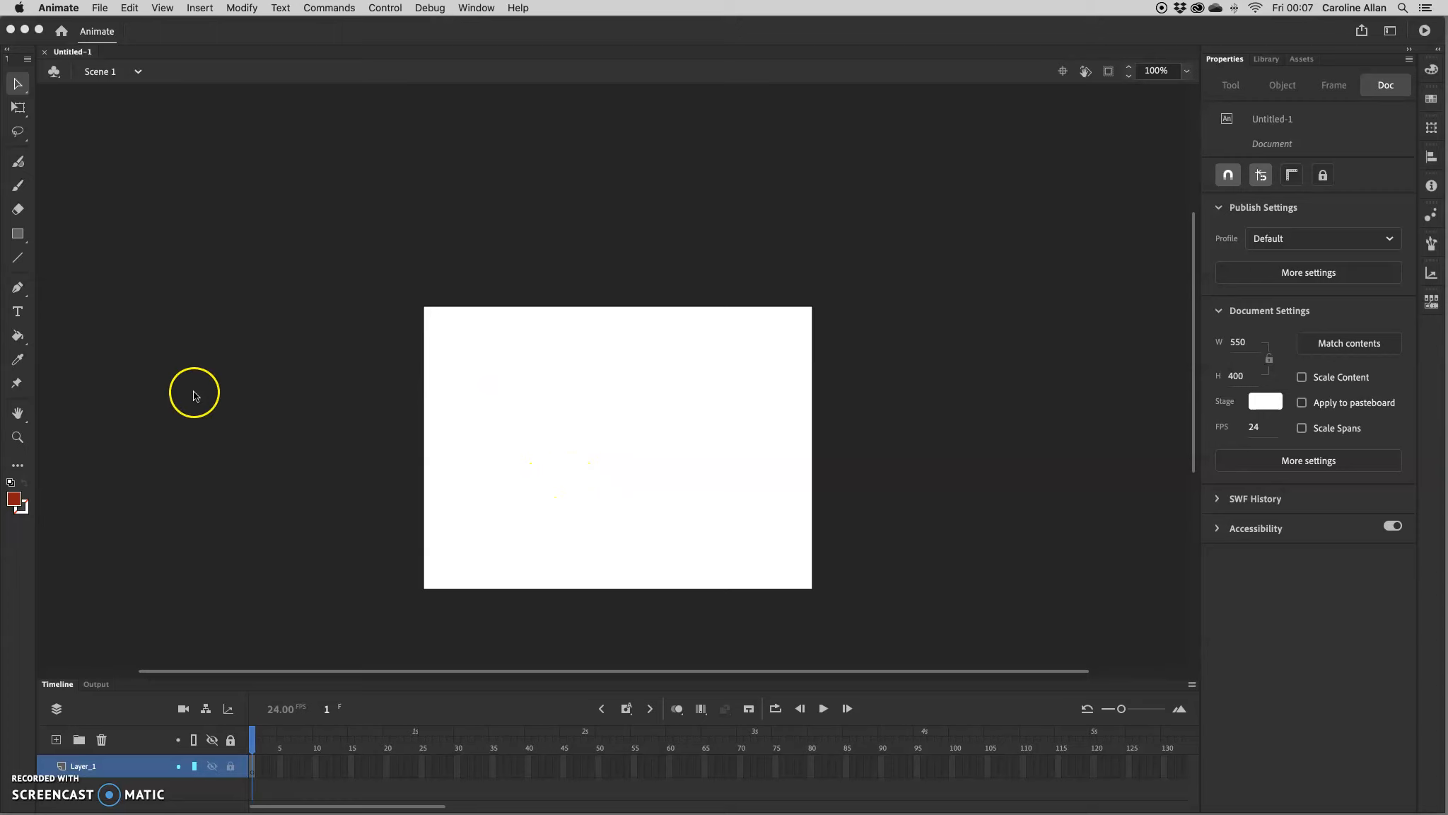
Activate the Text tool in the empty document
{"action": "left_click", "coordinate": [17, 312]}
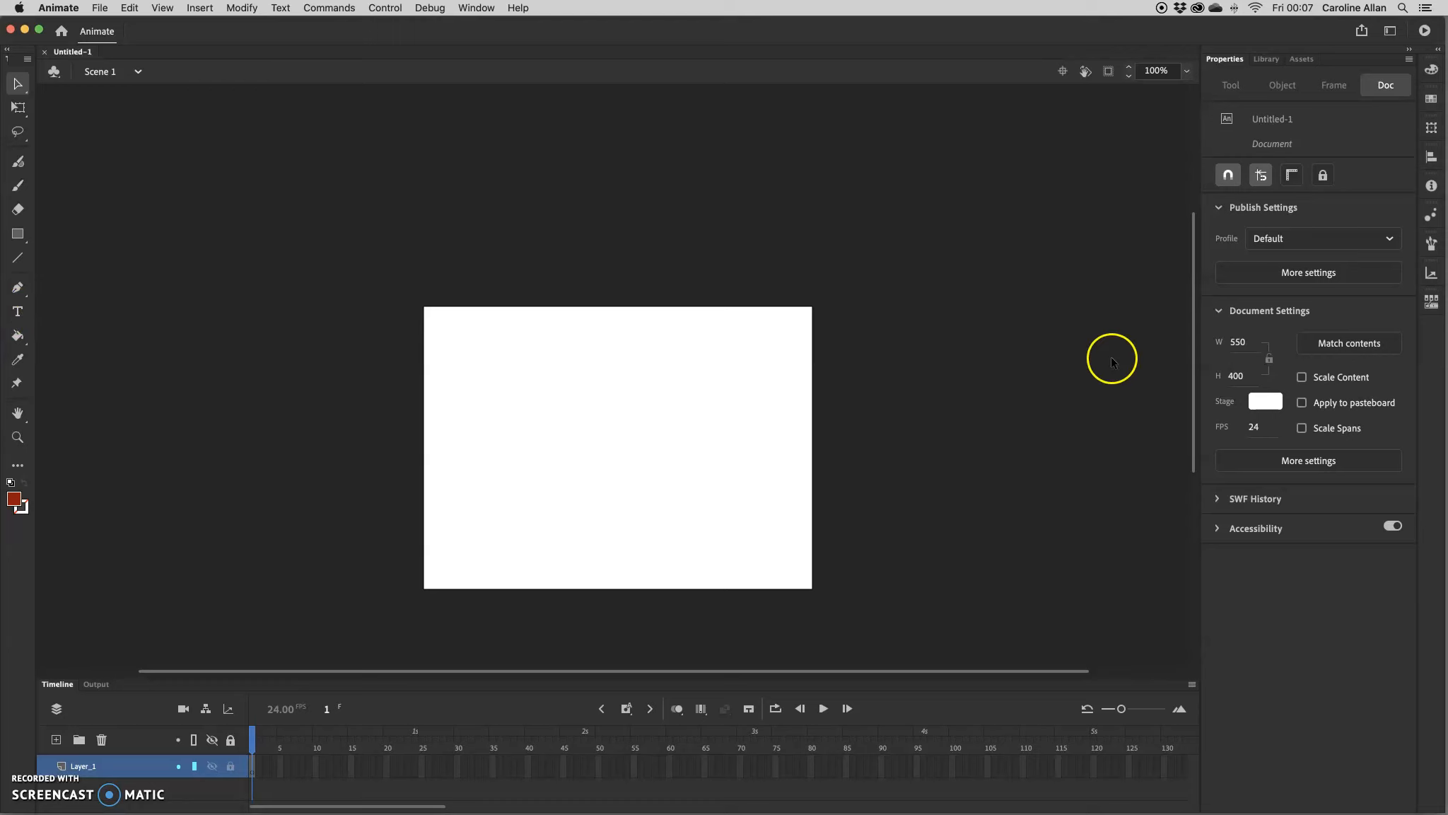
{"action": "left_click", "coordinate": [18, 312]}
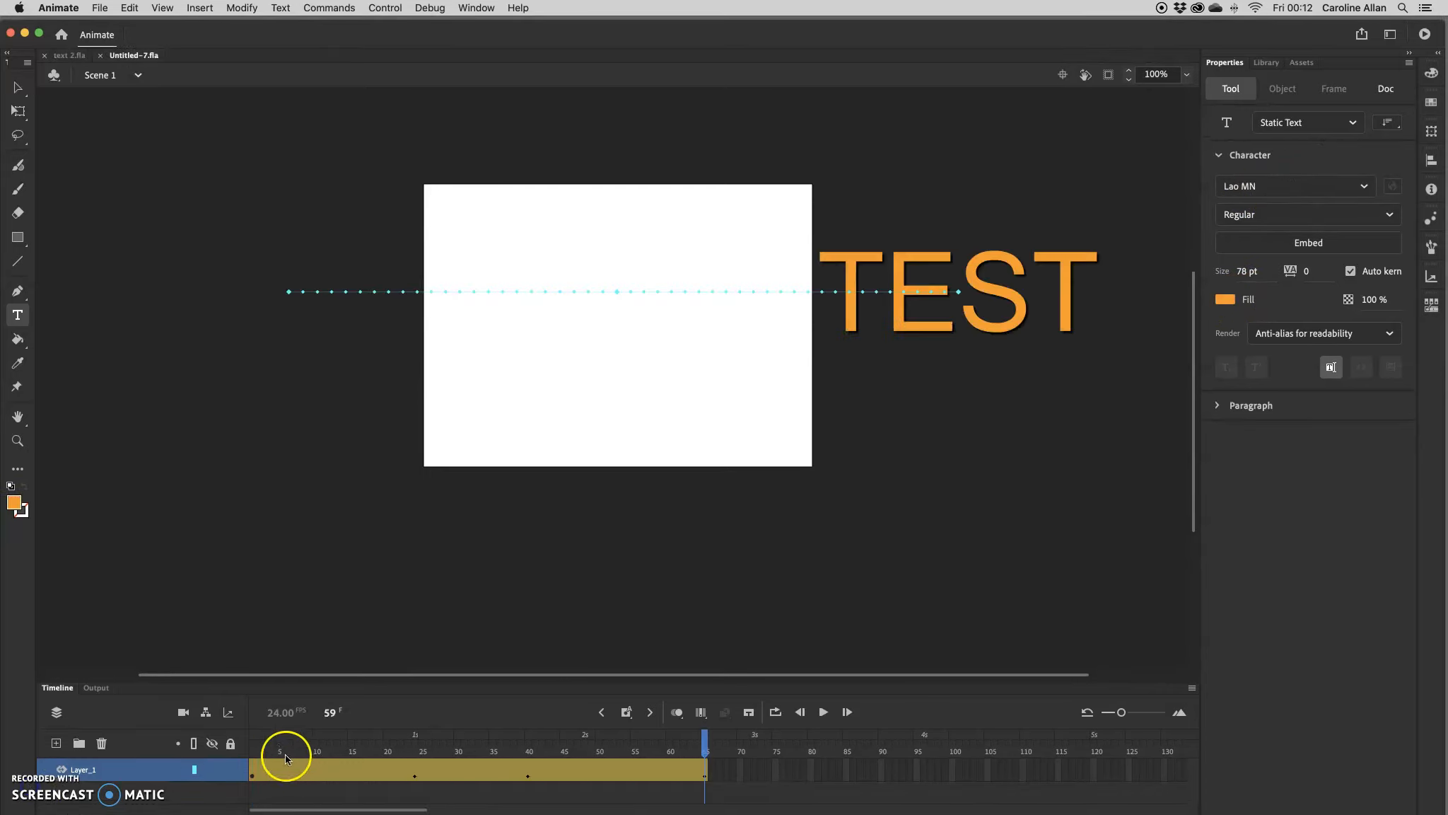
Examine the finished TEST motion tween by scrubbing from frame 1 through frames 24 and 40 to frame 65
{"action": "left_click", "coordinate": [249, 750]}
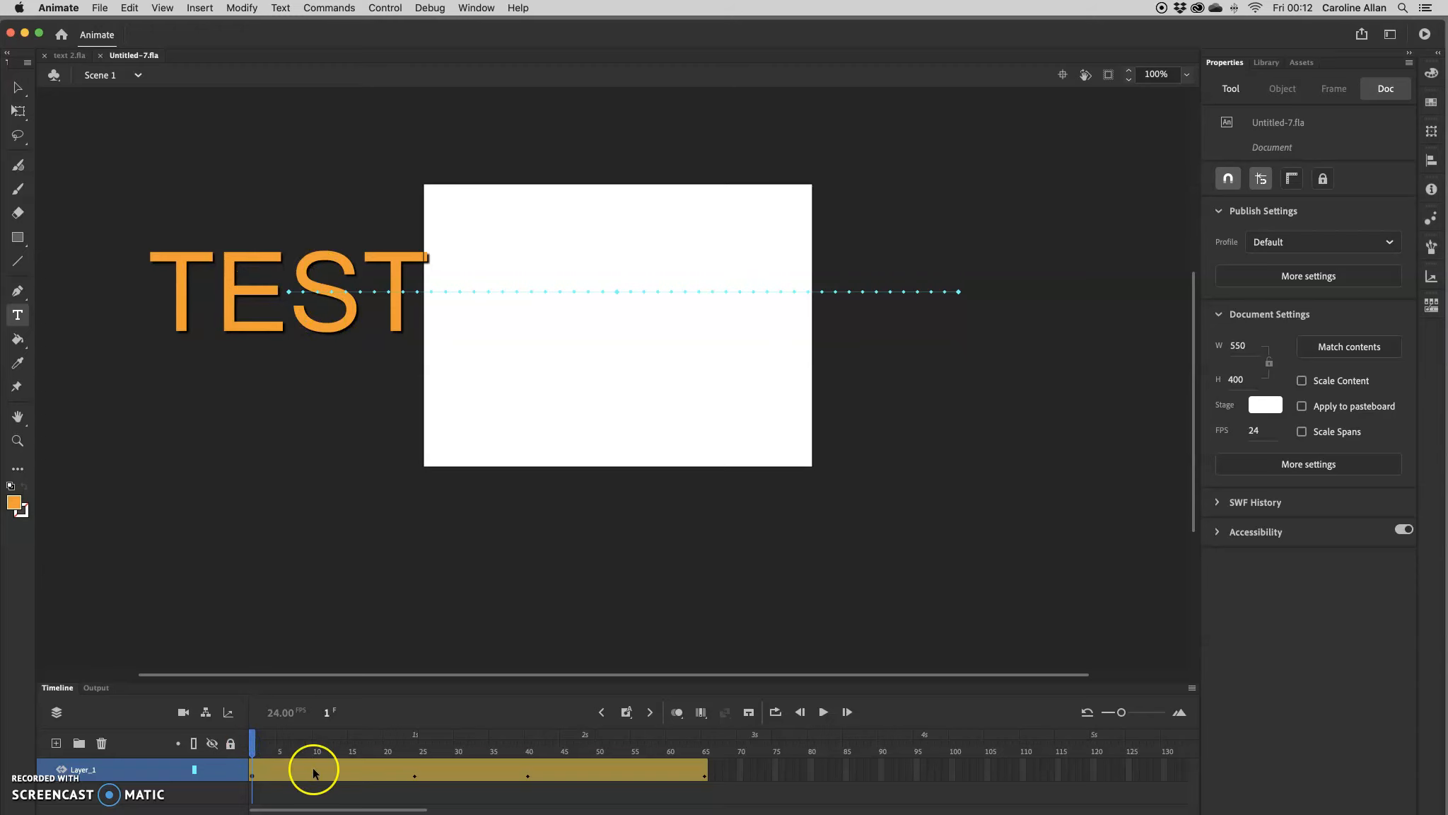
{"action": "left_click_drag", "start_coordinate": [253, 746], "coordinate": [414, 742]}
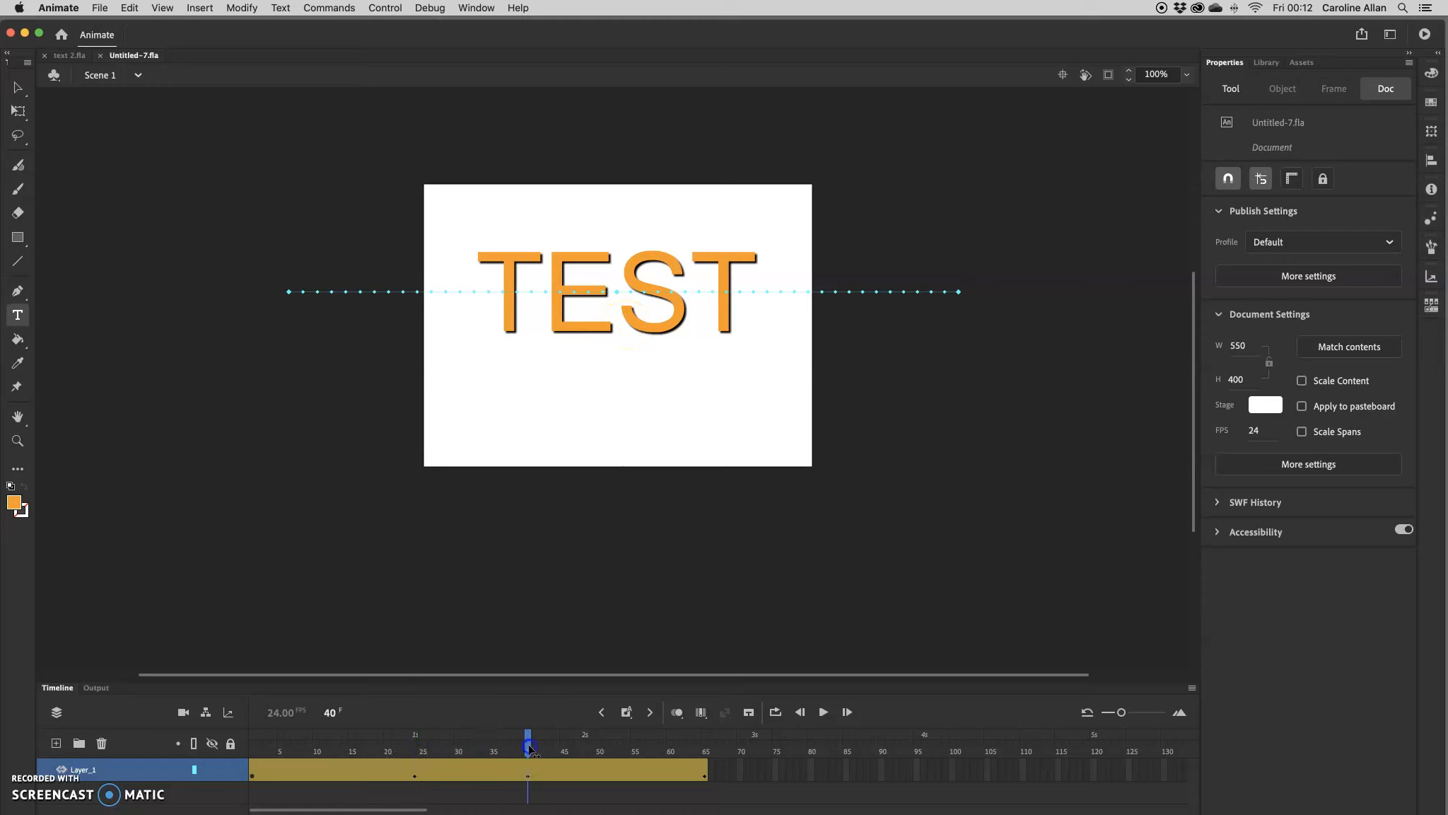
{"action": "mouse_move", "coordinate": [423, 746]}
{"action": "left_mouse_down"}
{"action": "mouse_move", "coordinate": [307, 746]}
{"action": "mouse_move", "coordinate": [432, 749]}
{"action": "left_mouse_up"}
{"action": "left_click_drag", "start_coordinate": [527, 754], "coordinate": [706, 758]}
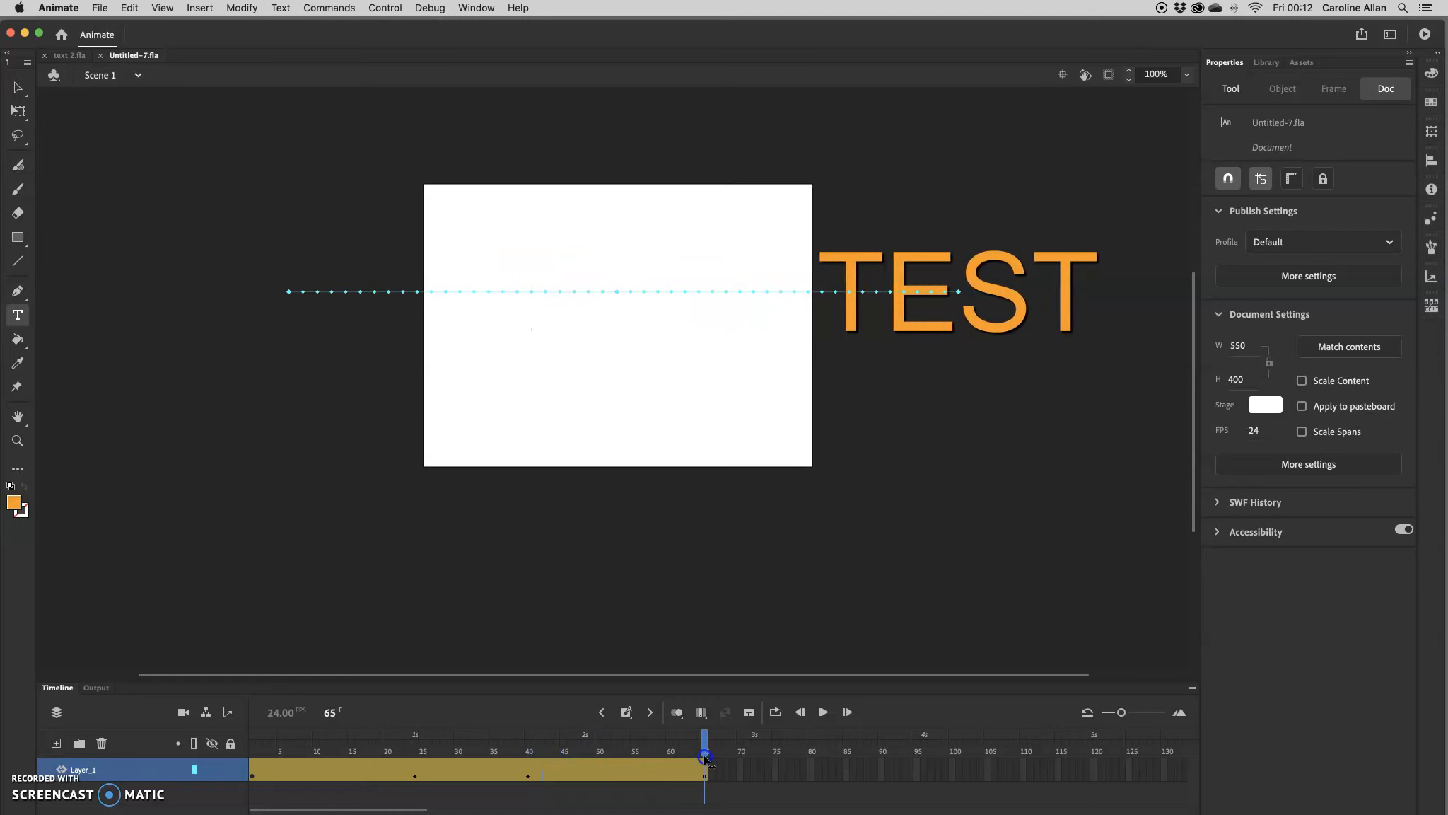
Create a new ActionScript 3.0 document measuring 550 × 400 pixels at 24 fps
{"action": "key", "text": "super+n"}
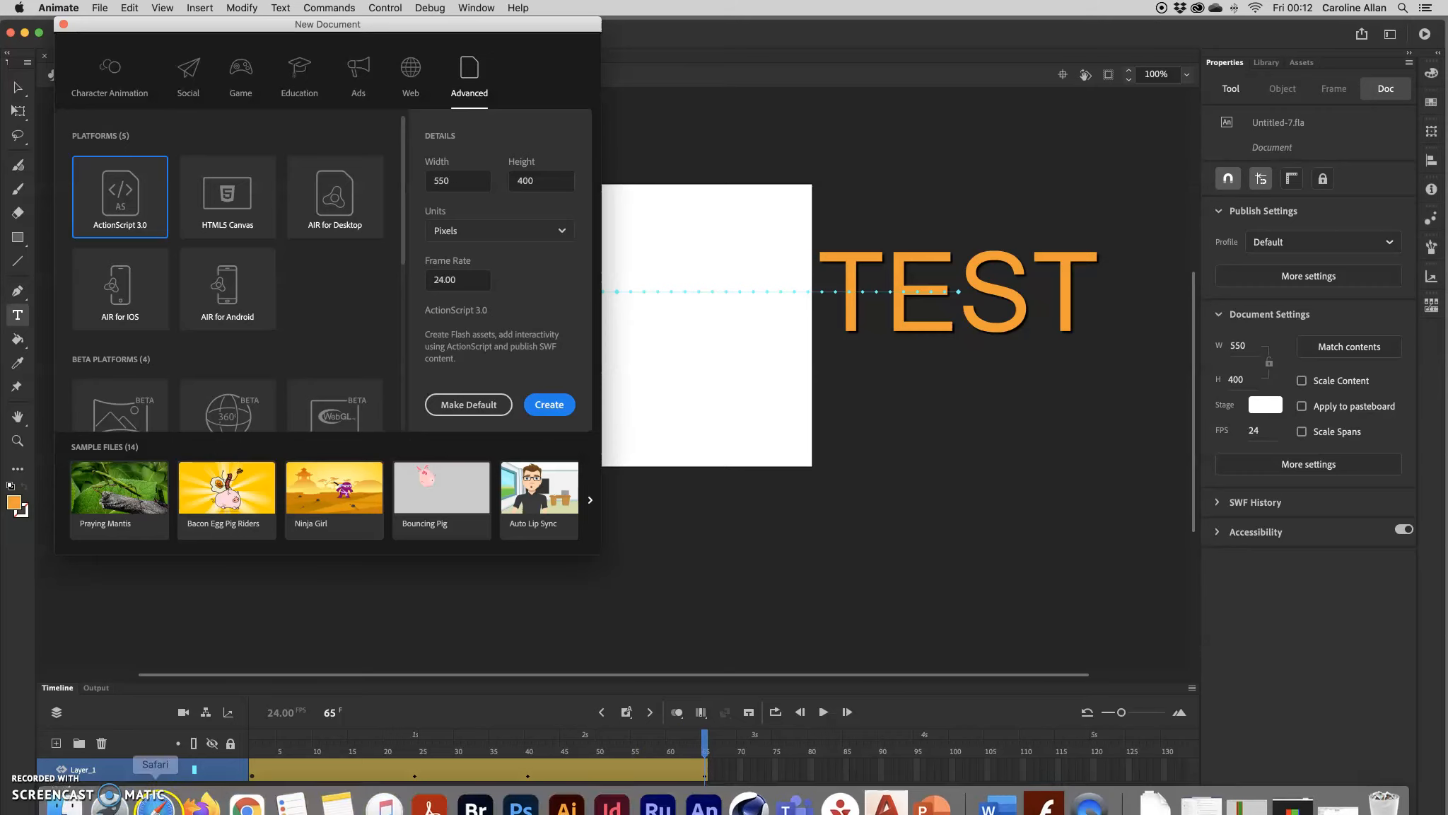
{"action": "left_click", "coordinate": [552, 407]}
{"action": "left_click", "coordinate": [556, 407]}
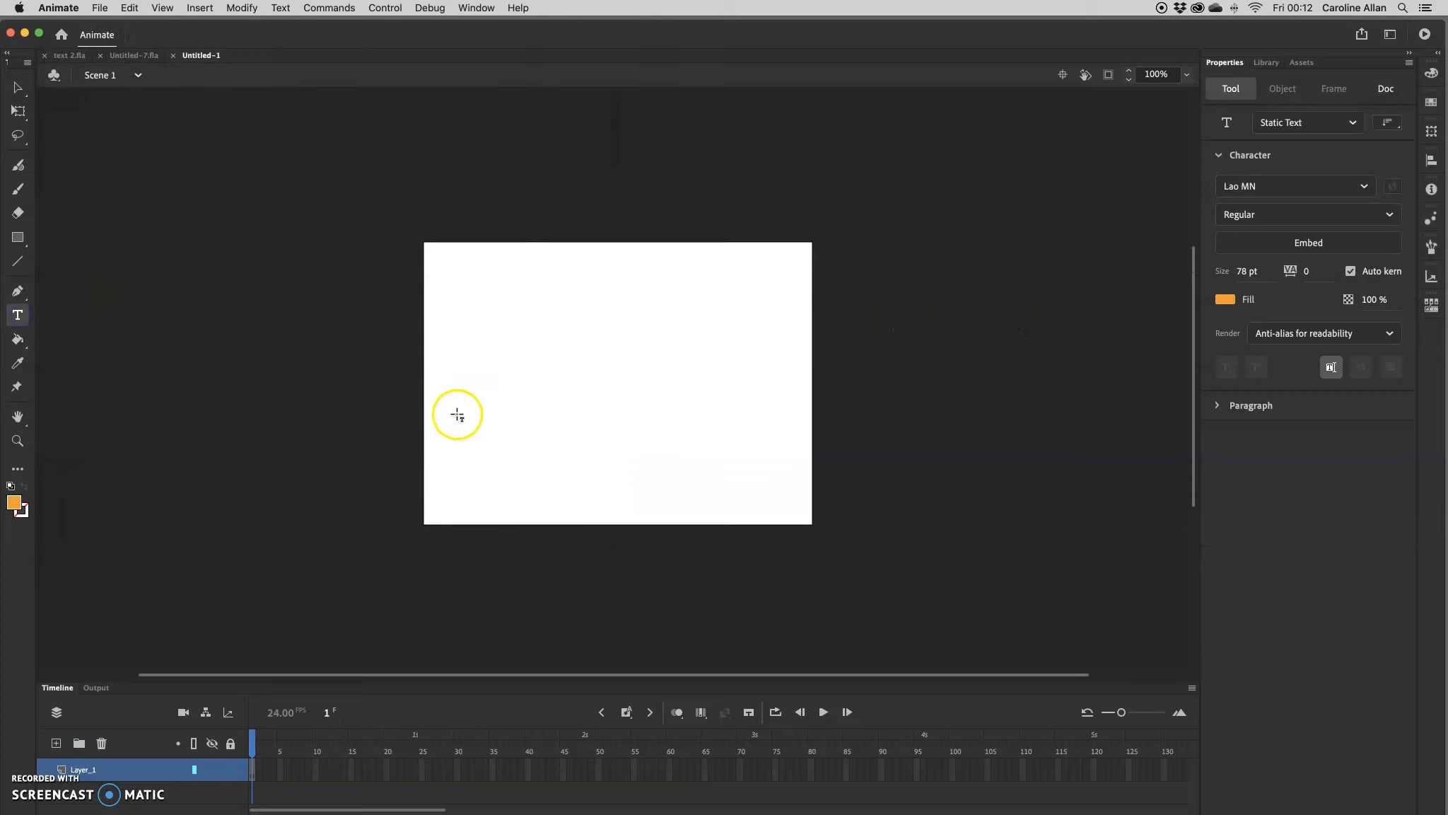
Add the word "TEXT" to the stage as orange 78 pt static text
{"action": "type", "text": "TEXT"}
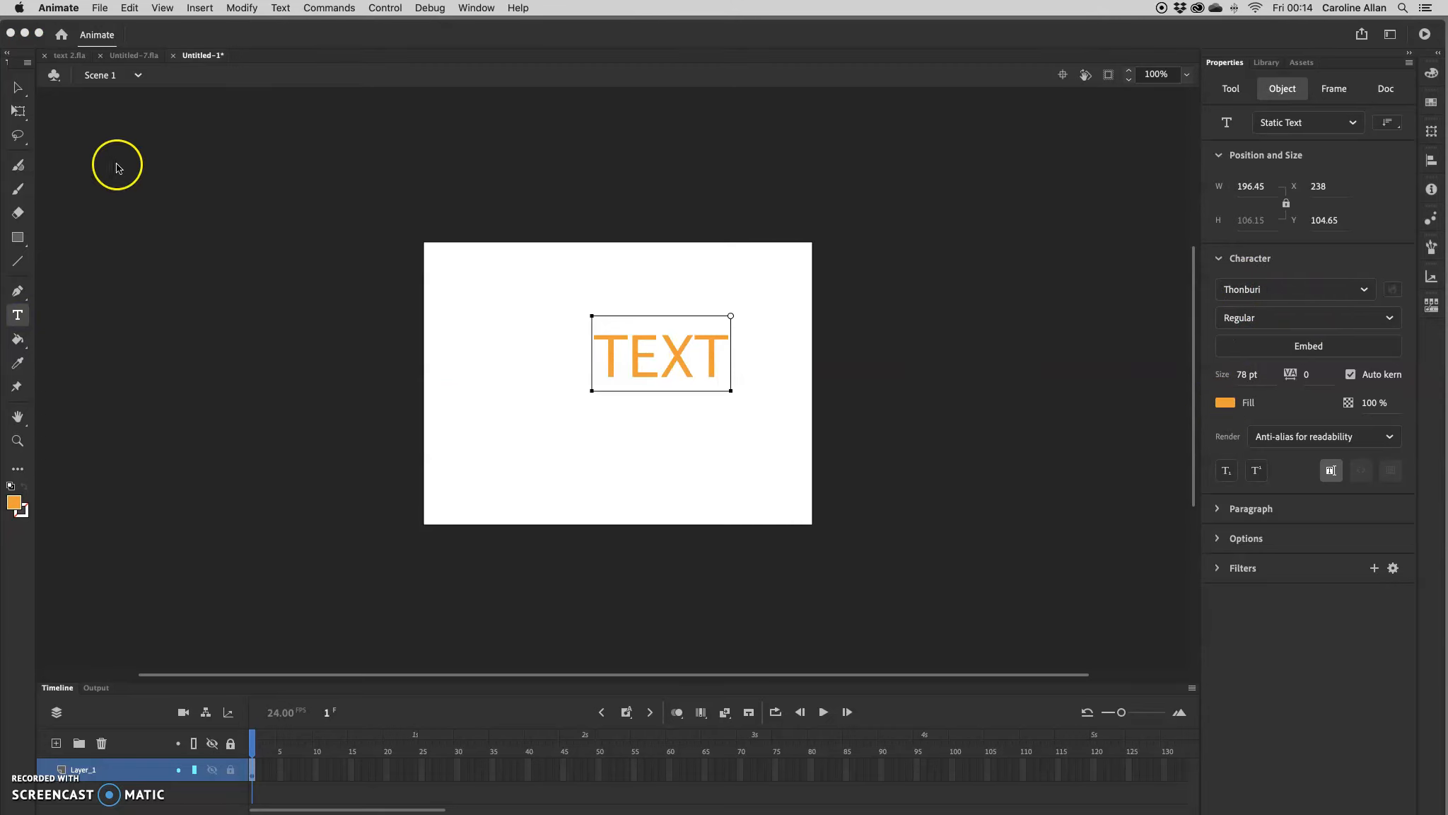
{"action": "left_click", "coordinate": [17, 88]}
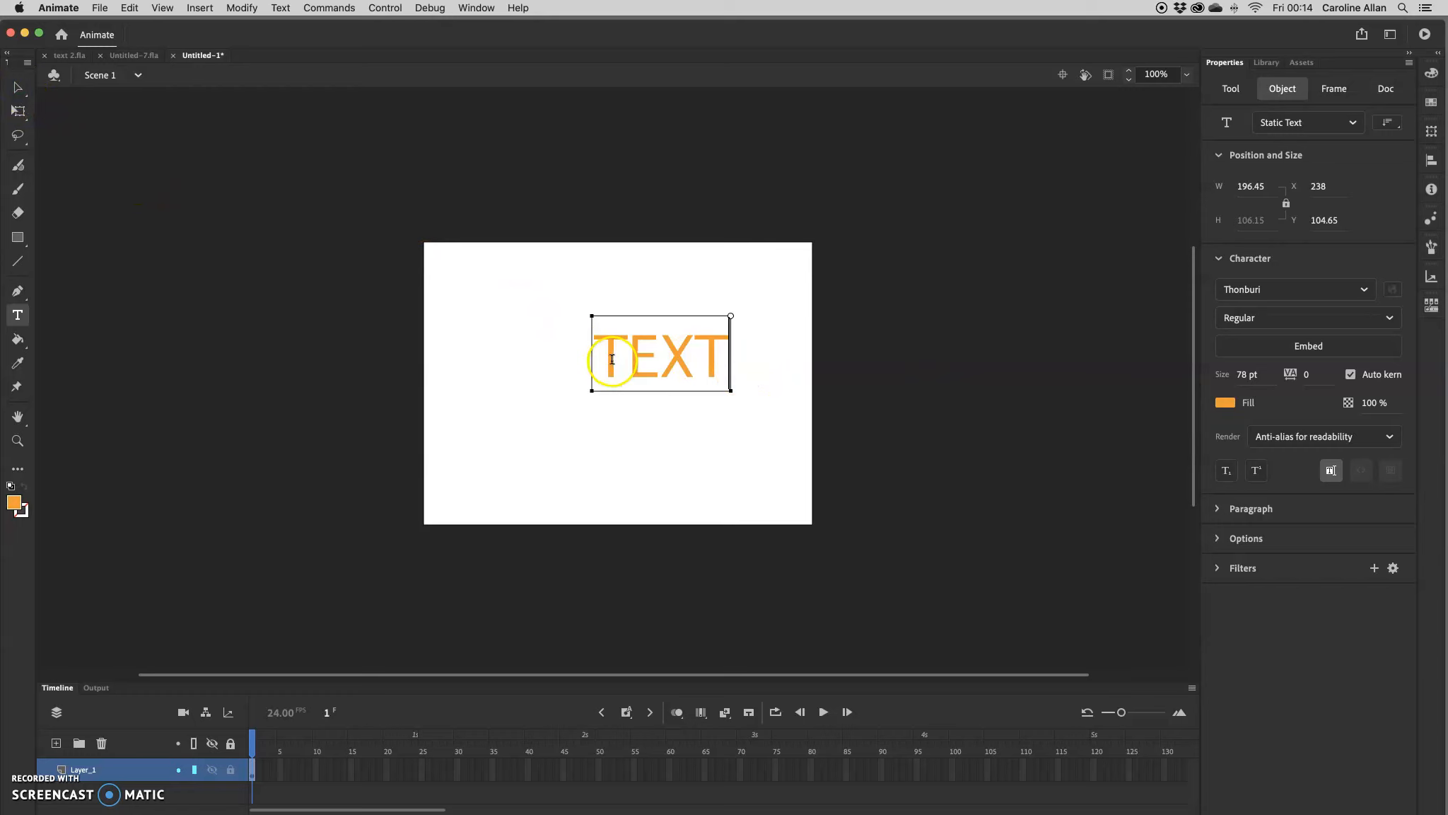
{"action": "left_click", "coordinate": [18, 89]}
Center the text block horizontally and vertically on the stage
{"action": "left_click_drag", "start_coordinate": [602, 361], "coordinate": [575, 369]}
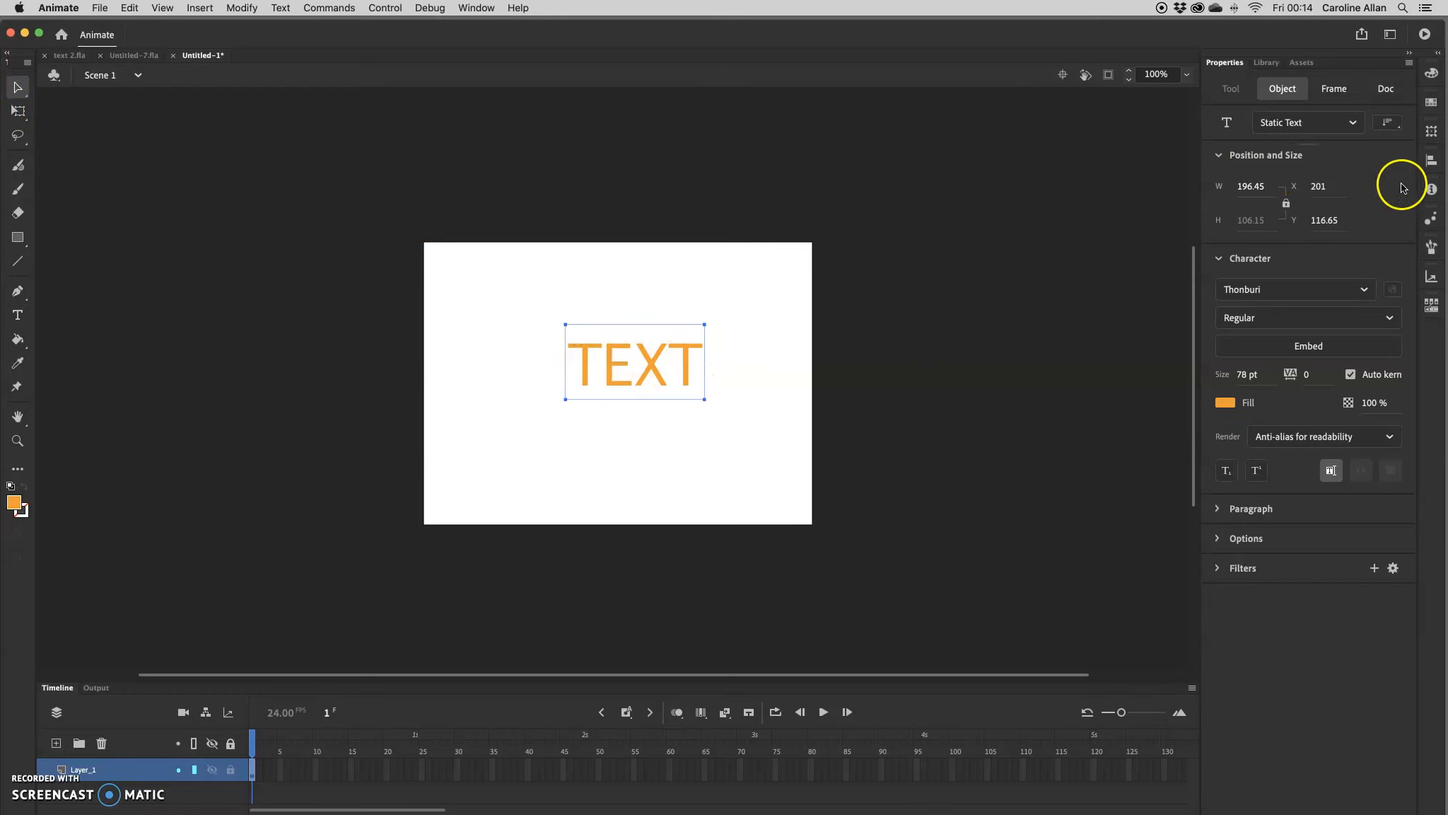
{"action": "left_click", "coordinate": [1431, 160]}
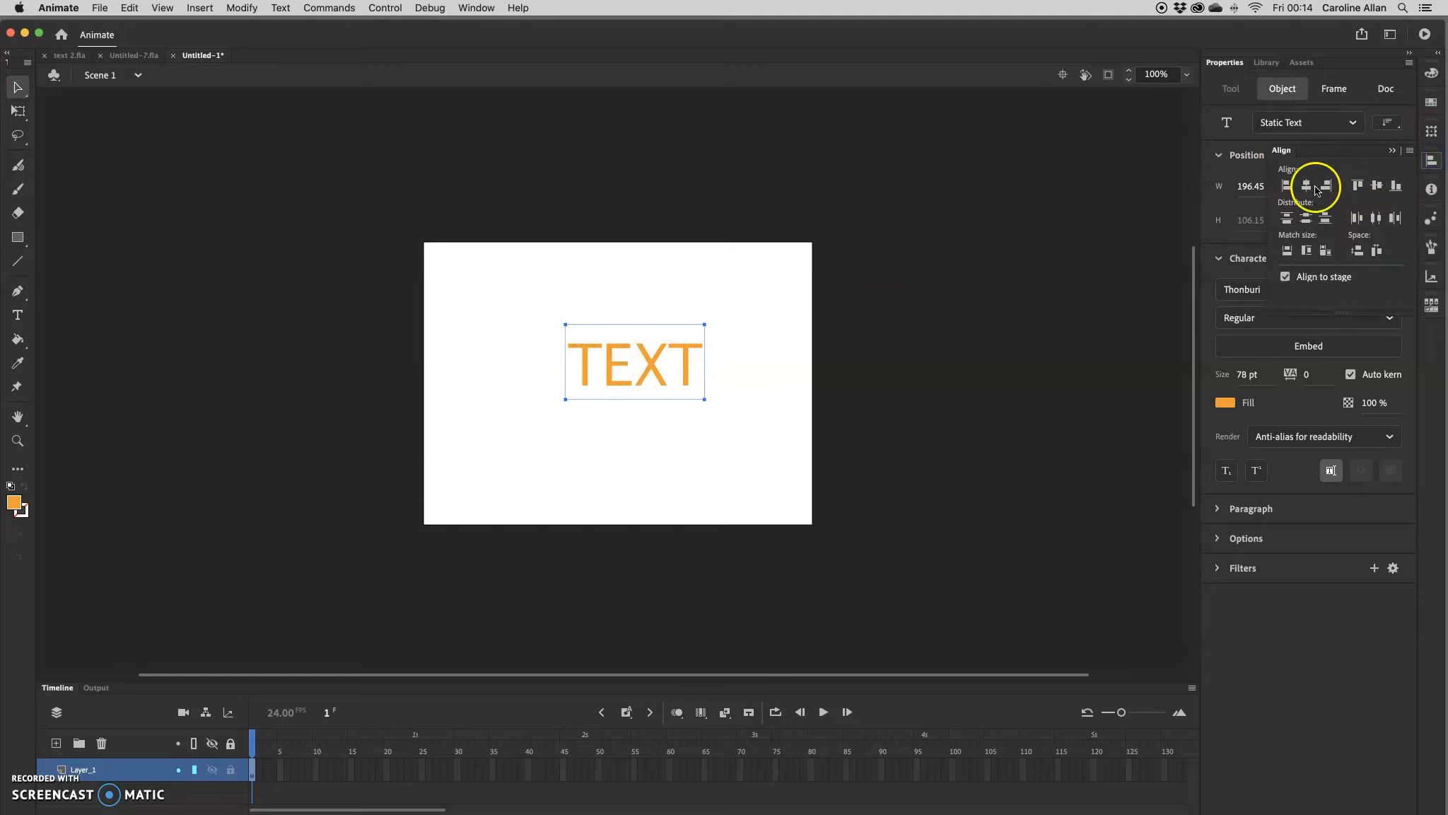
{"action": "left_click", "coordinate": [1308, 187]}
{"action": "left_click", "coordinate": [1377, 185]}
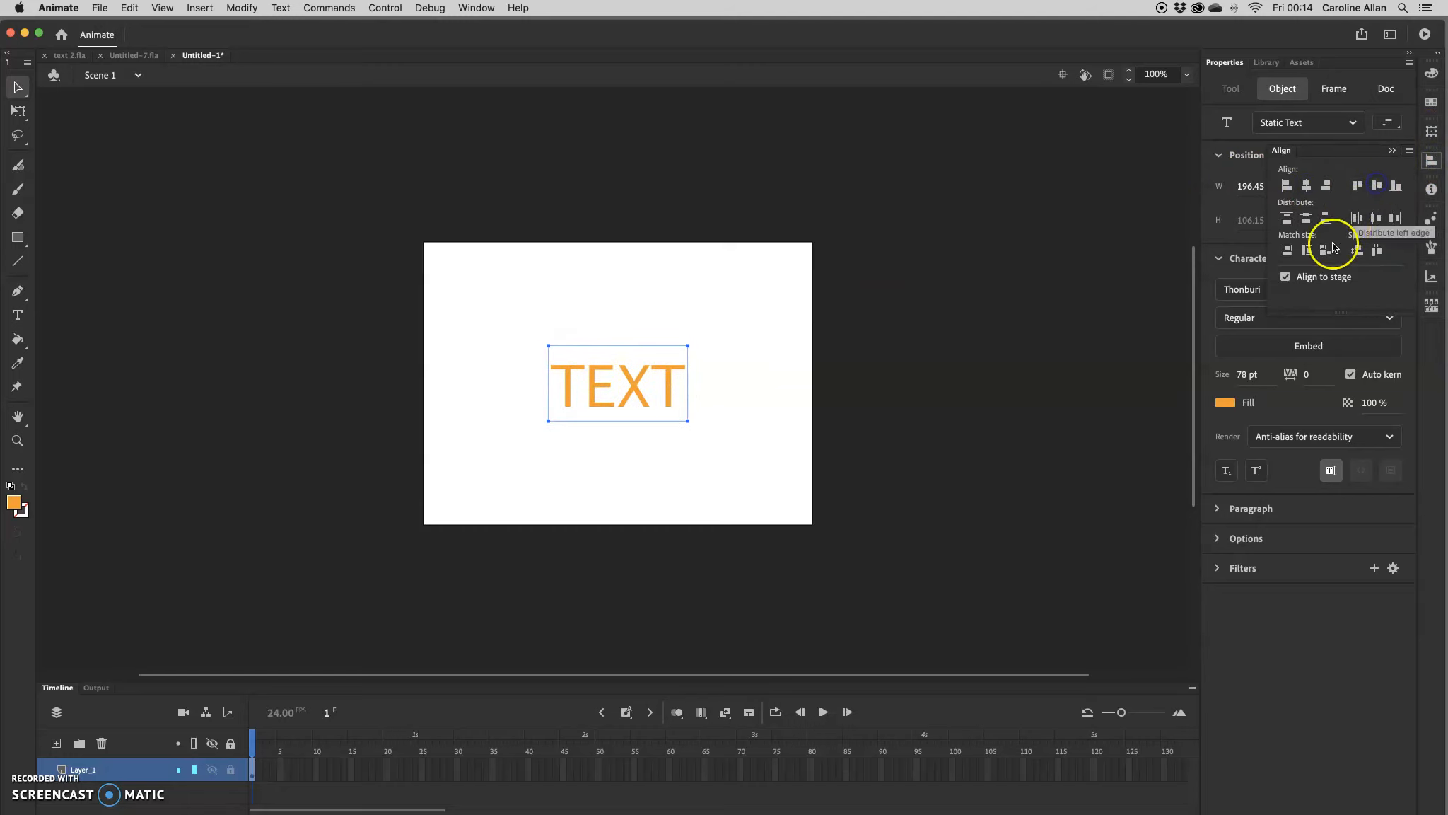
{"action": "left_click", "coordinate": [704, 327]}
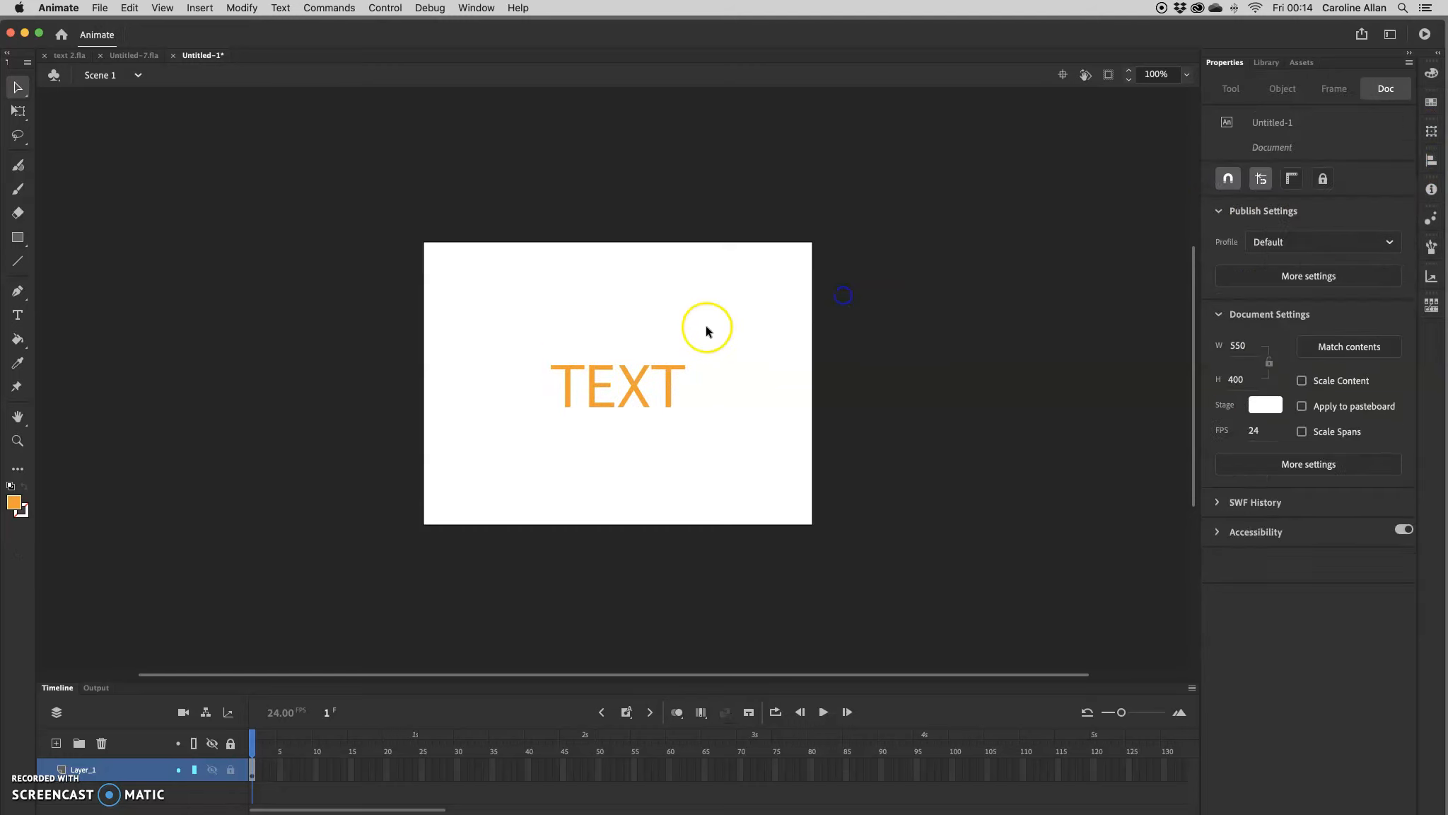
Scale the centered text up proportionally with Free Transform to about 332 px wide
{"action": "left_click", "coordinate": [638, 386]}
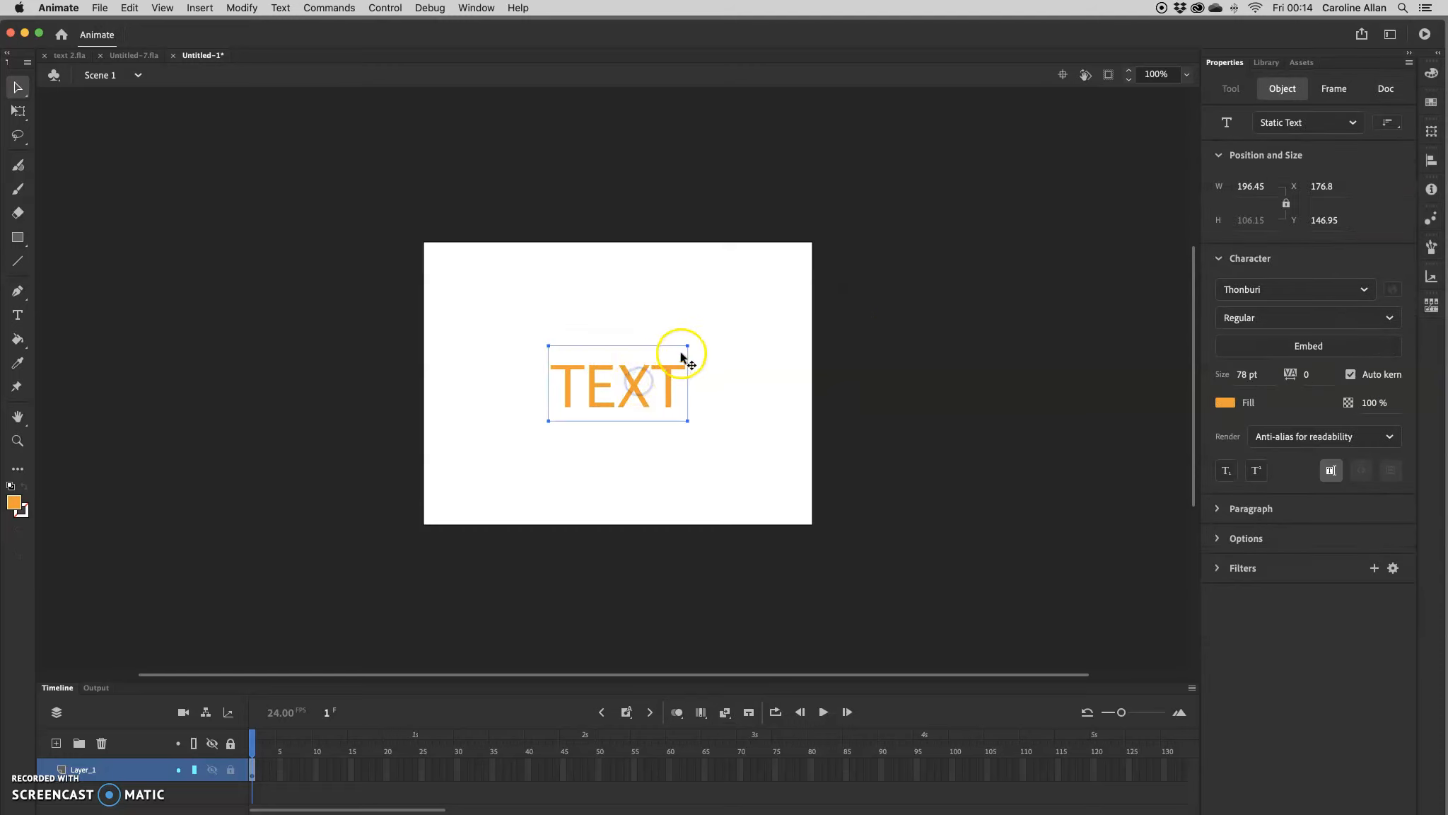
{"action": "left_click", "coordinate": [19, 111]}
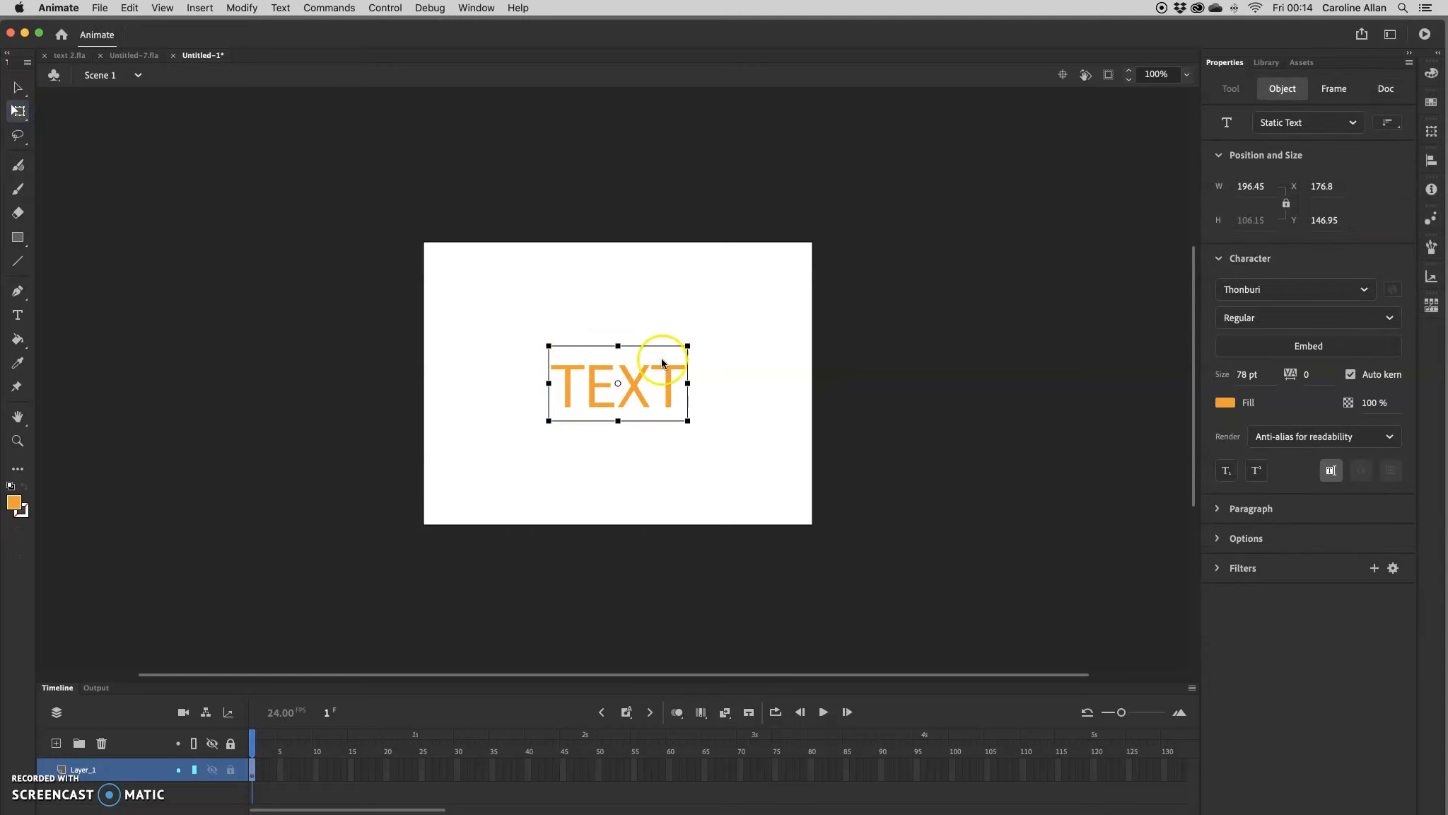
{"action": "left_click_drag", "start_coordinate": [697, 342], "coordinate": [735, 313]}
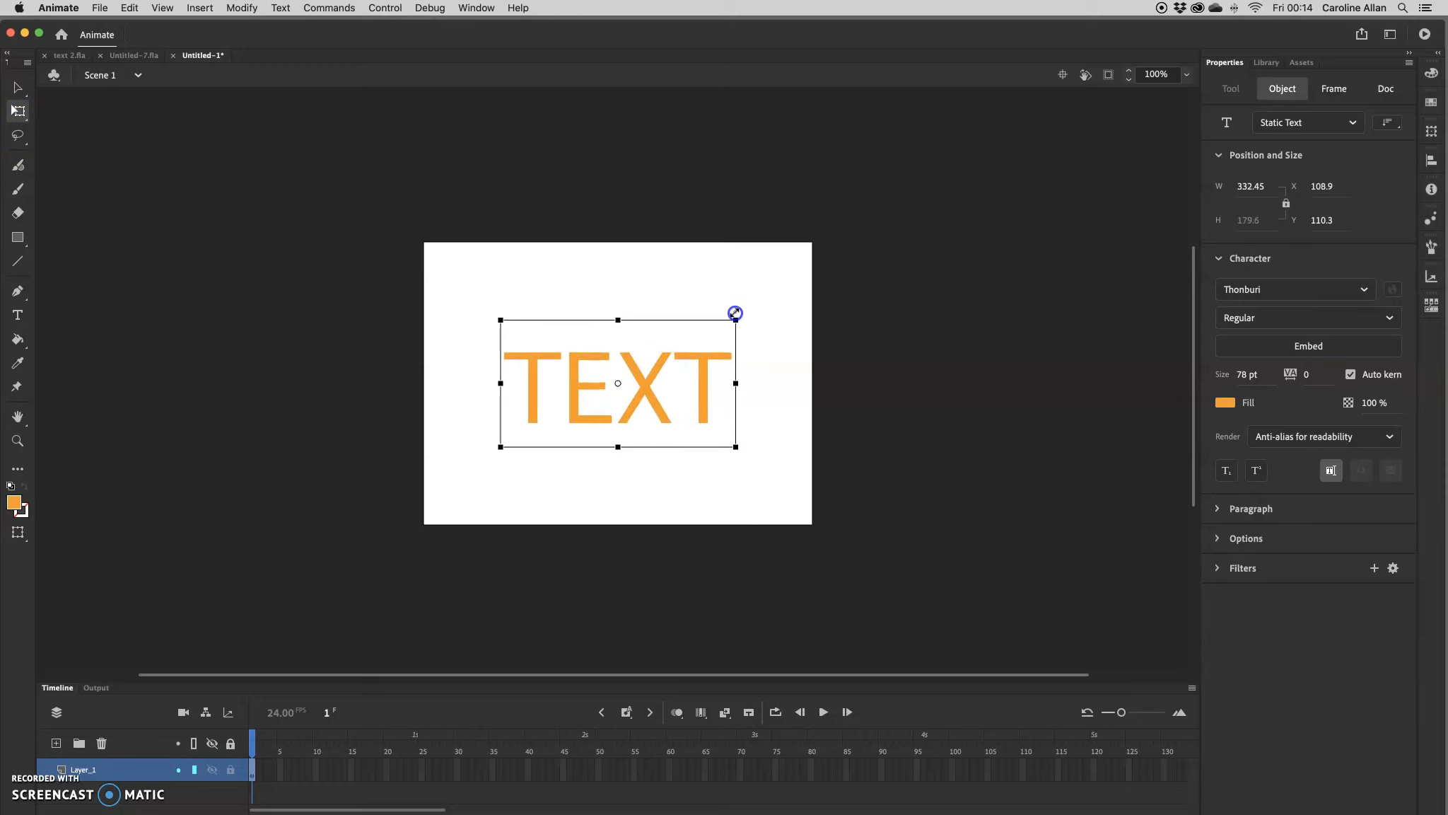
{"action": "left_click", "coordinate": [17, 88]}
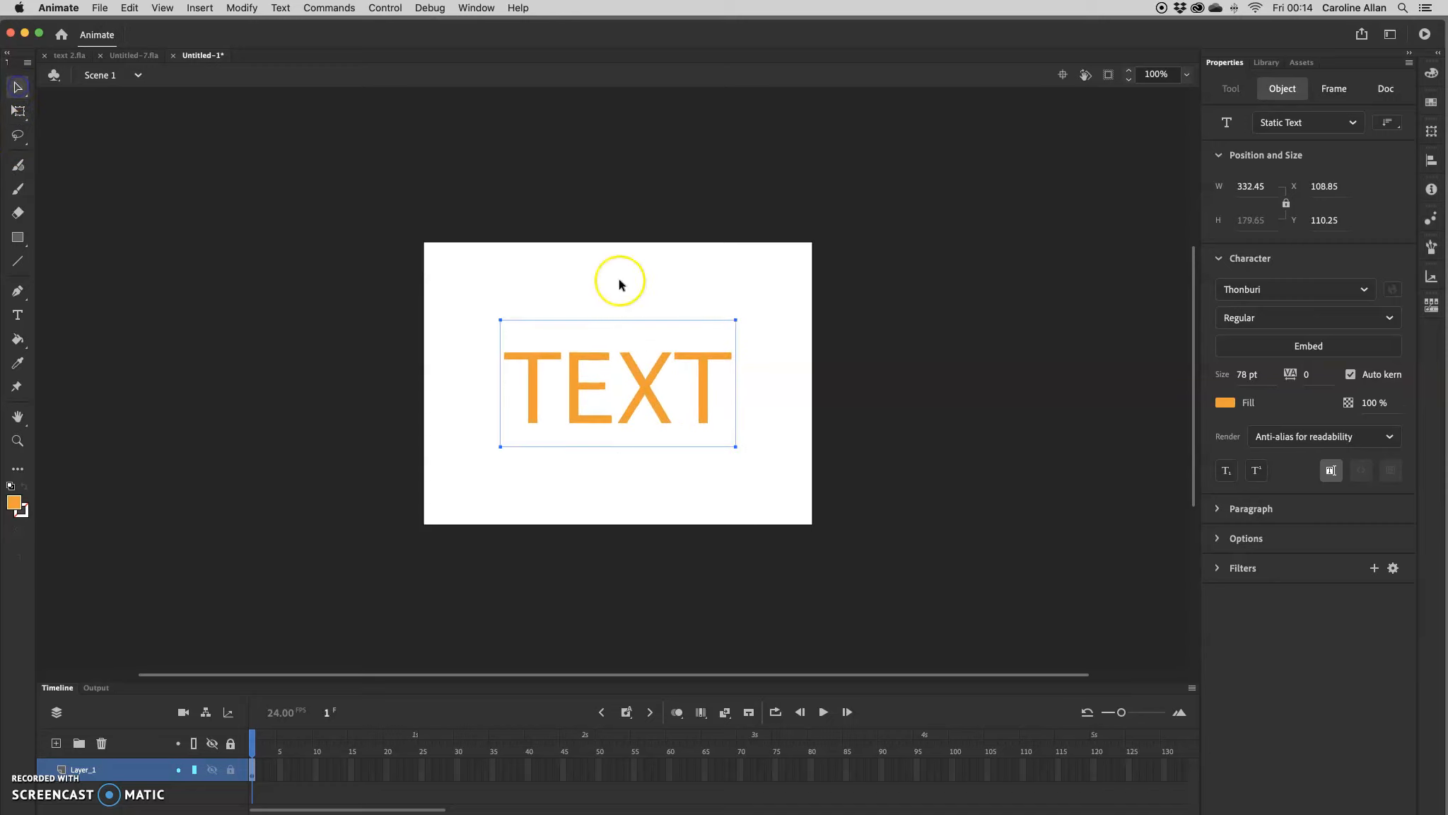
{"action": "left_click", "coordinate": [951, 341]}
Enlarge the working view of the timeline and apply a motion tween to the text from frame 1 of Layer_1
{"action": "left_click", "coordinate": [699, 389]}
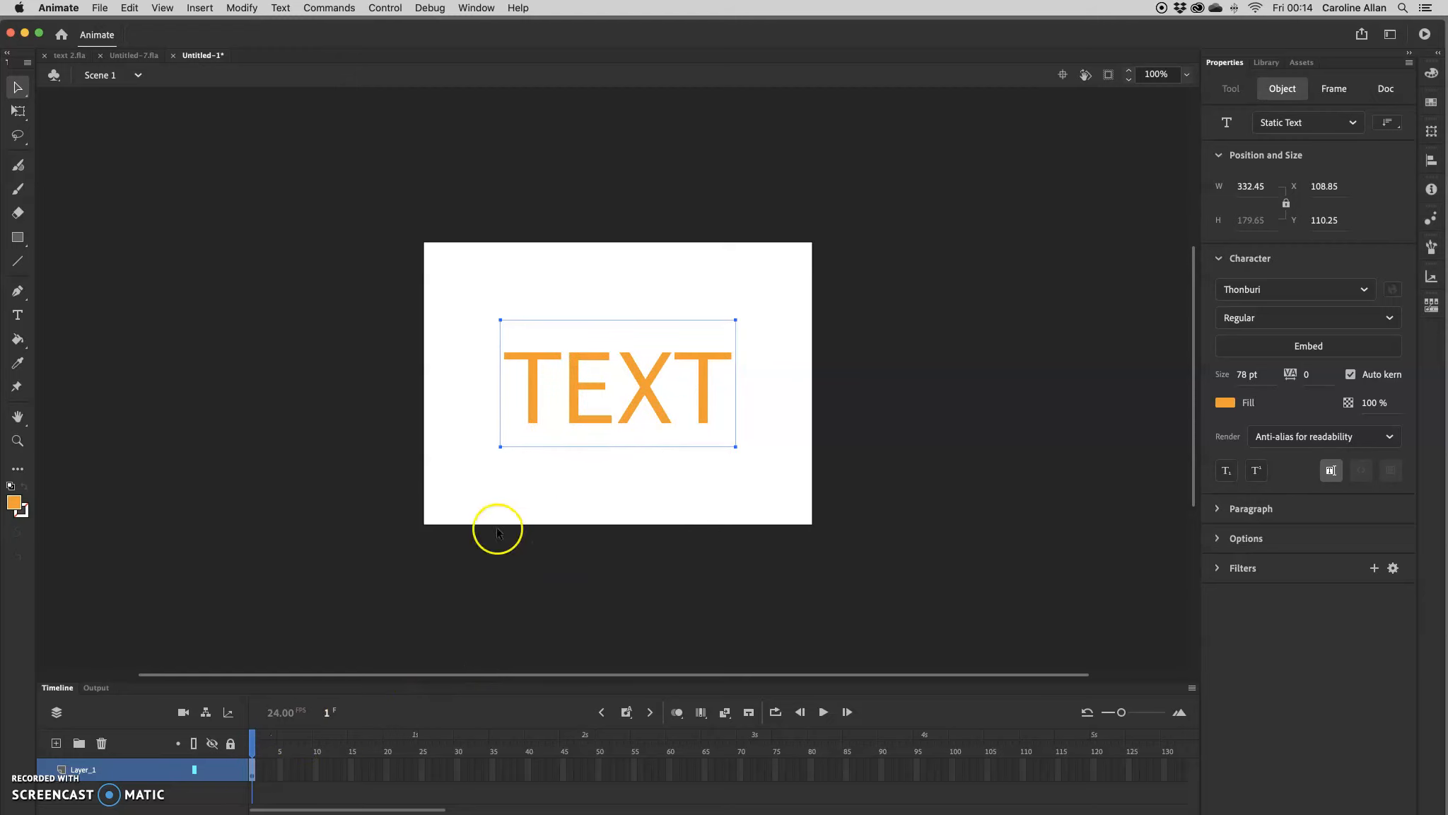
{"action": "left_click_drag", "start_coordinate": [252, 679], "coordinate": [253, 582]}
{"action": "left_click", "coordinate": [249, 667]}
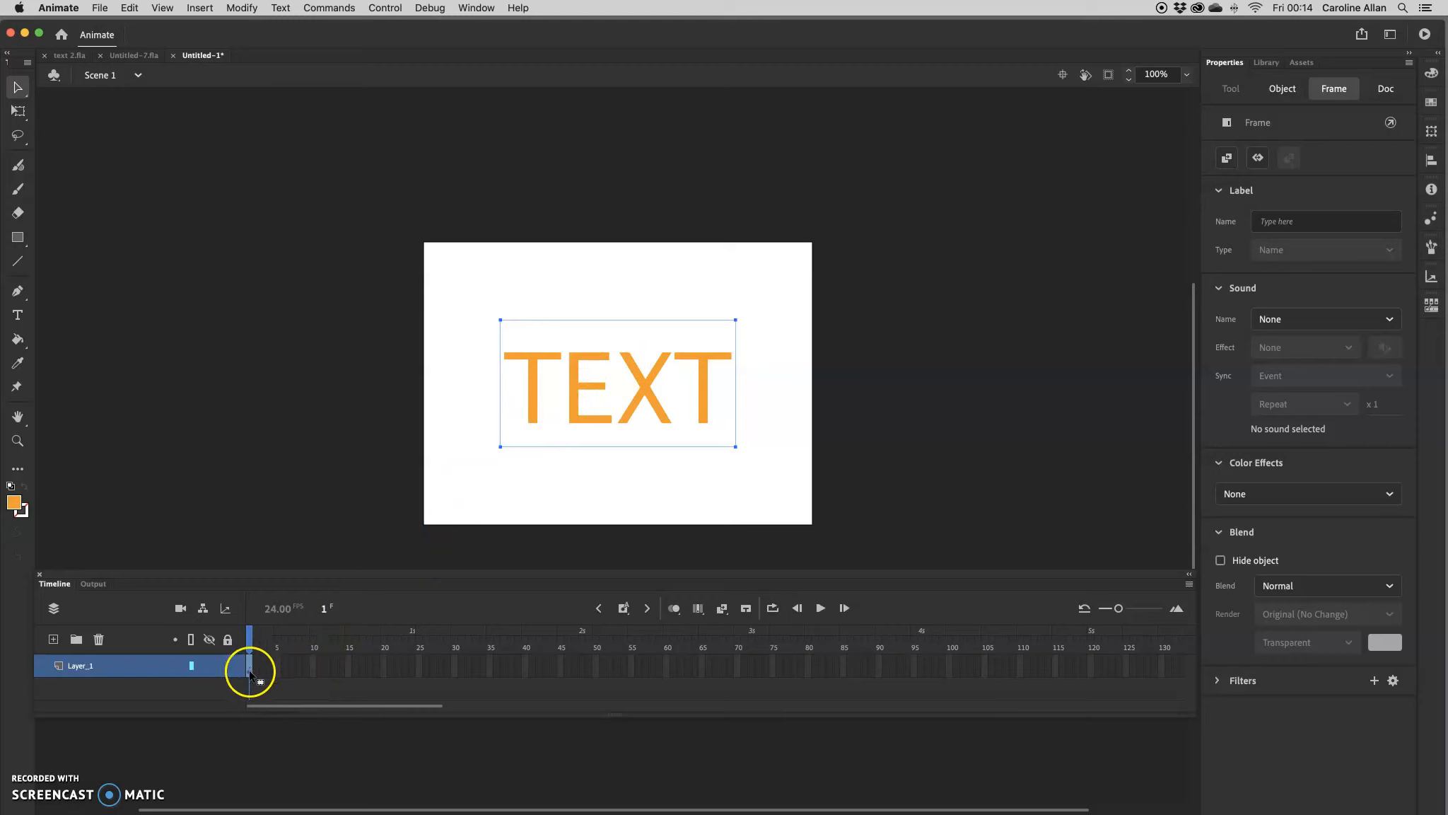
{"action": "left_click", "coordinate": [1258, 160]}
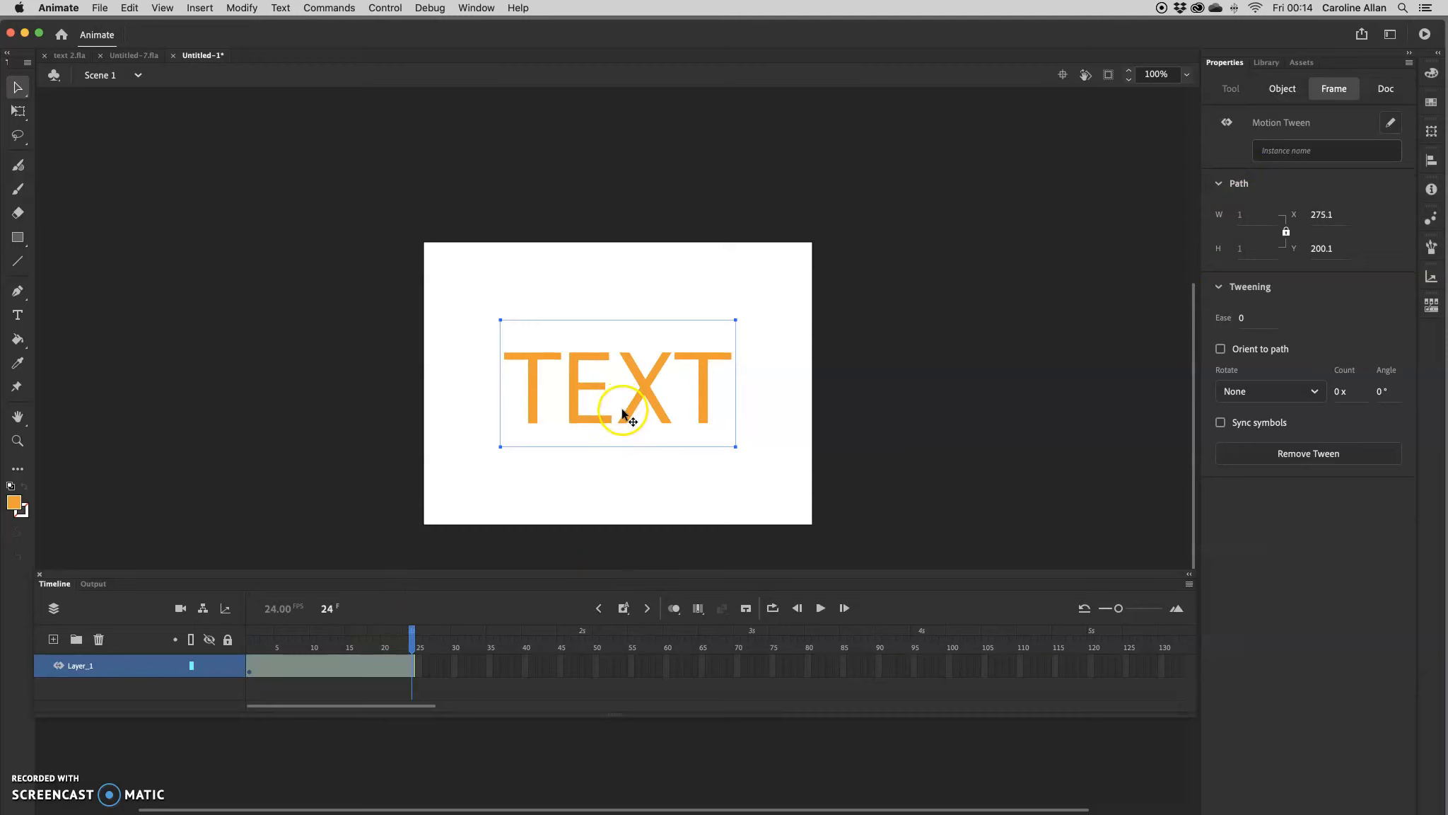
Insert a keyframe at frame 24 of the text's motion tween
{"action": "left_click_drag", "start_coordinate": [411, 641], "coordinate": [315, 644]}
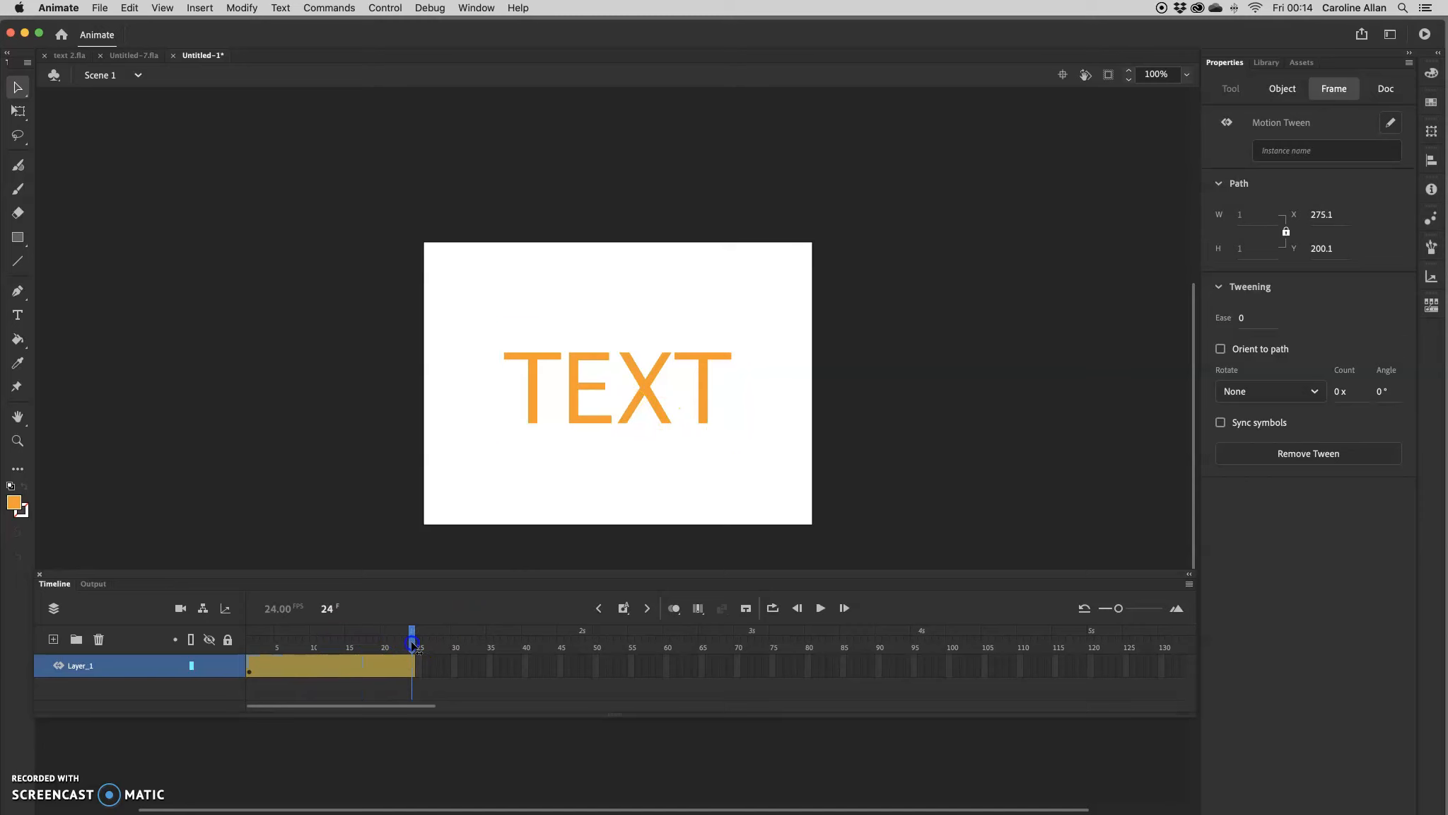
{"action": "left_click", "coordinate": [412, 645]}
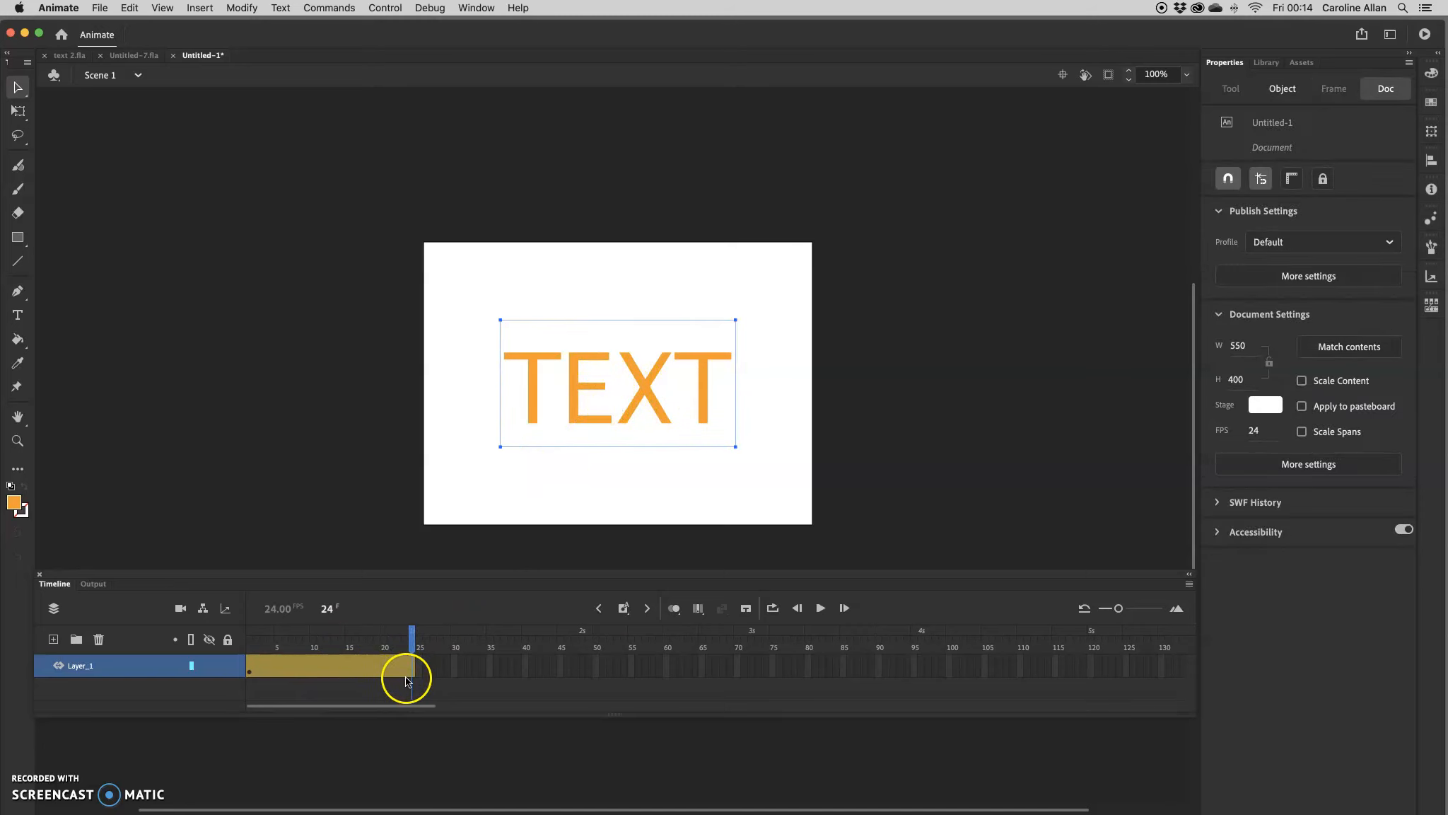
{"action": "left_click", "coordinate": [625, 609]}
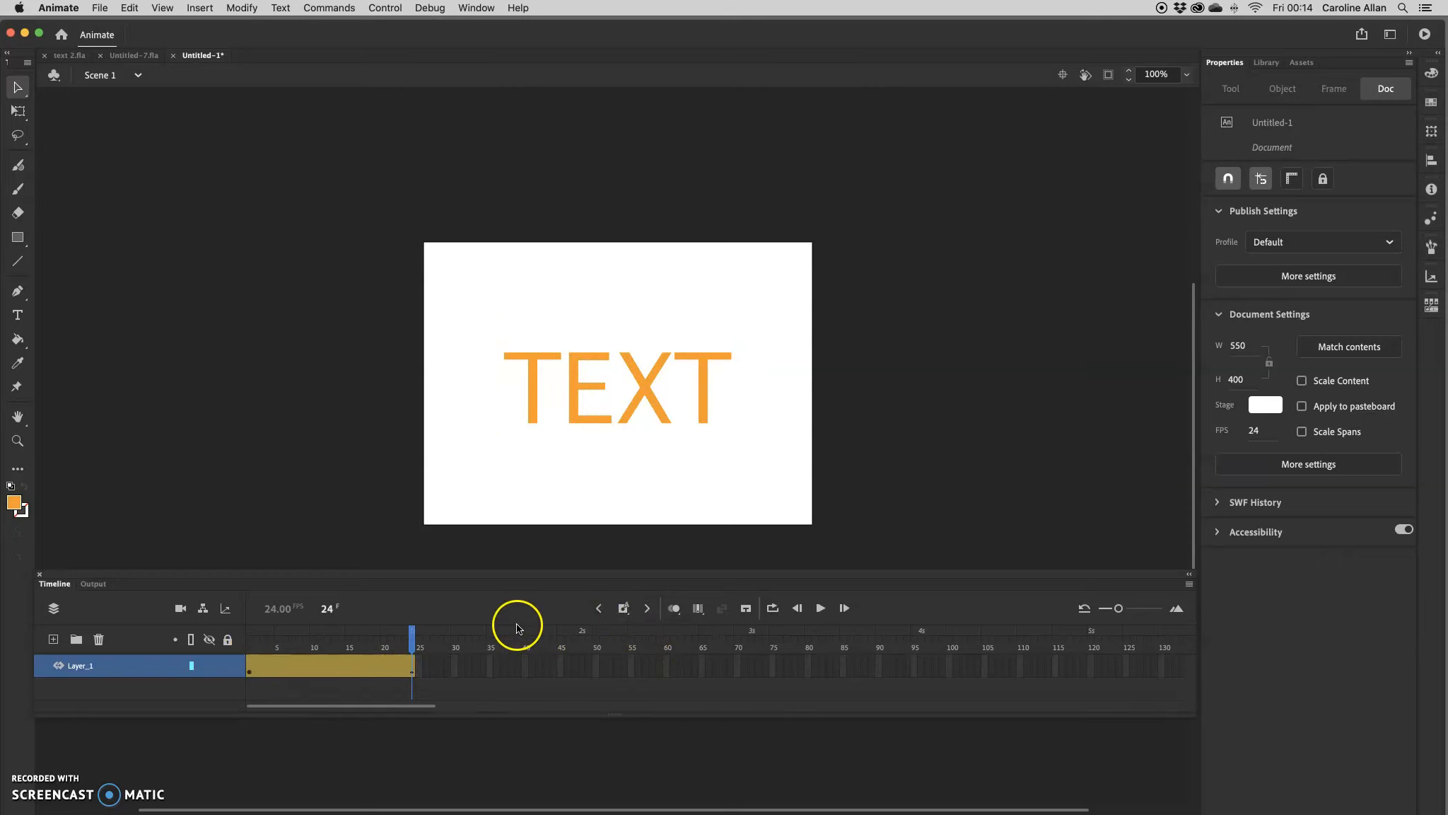
At the frame 1 keyframe, move the text off the stage's left edge to about X -344, and preview the movie
{"action": "left_click", "coordinate": [599, 609]}
{"action": "left_click", "coordinate": [649, 610]}
{"action": "left_click", "coordinate": [599, 609]}
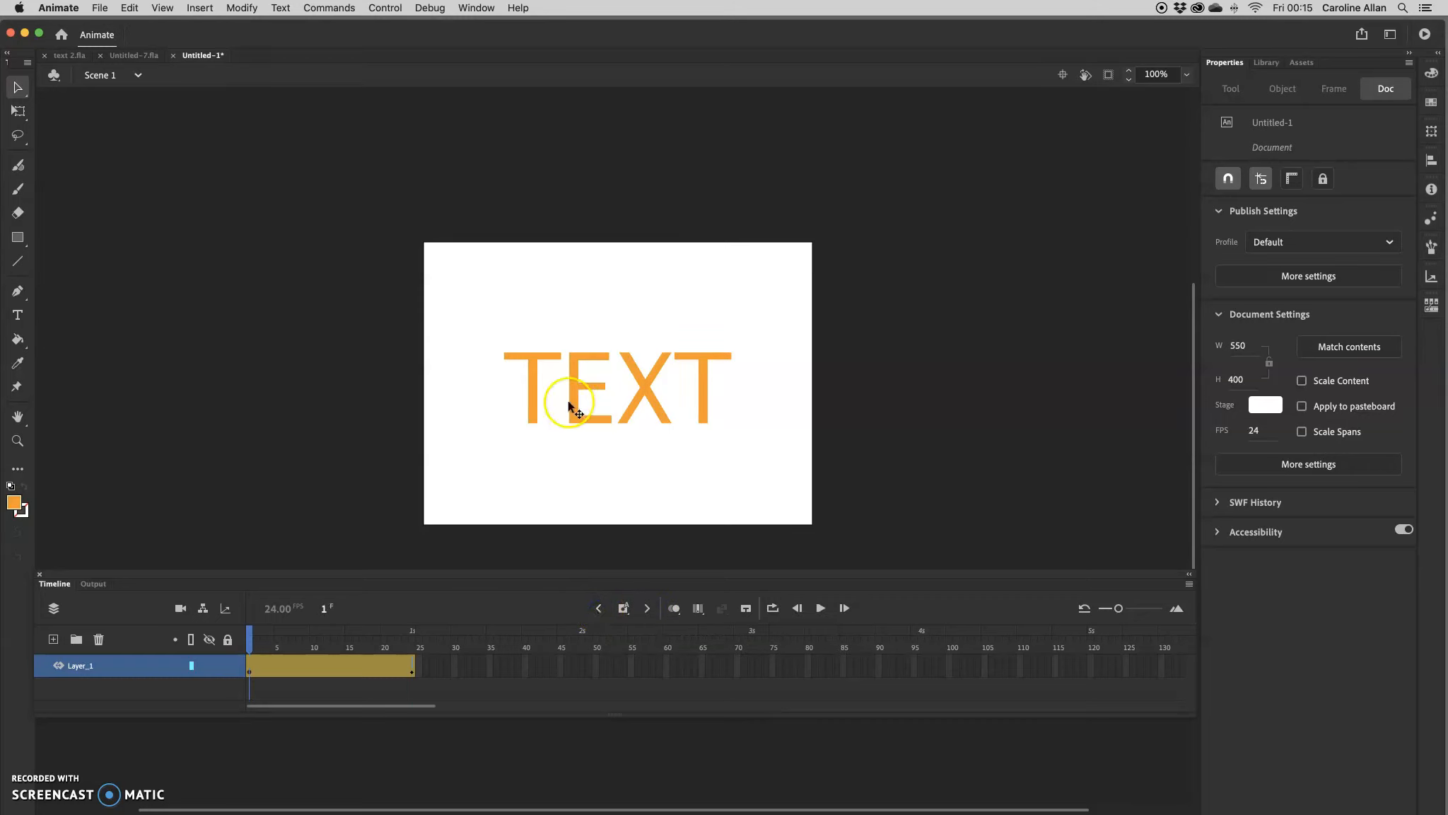
{"action": "left_click_drag", "start_coordinate": [573, 403], "coordinate": [250, 388]}
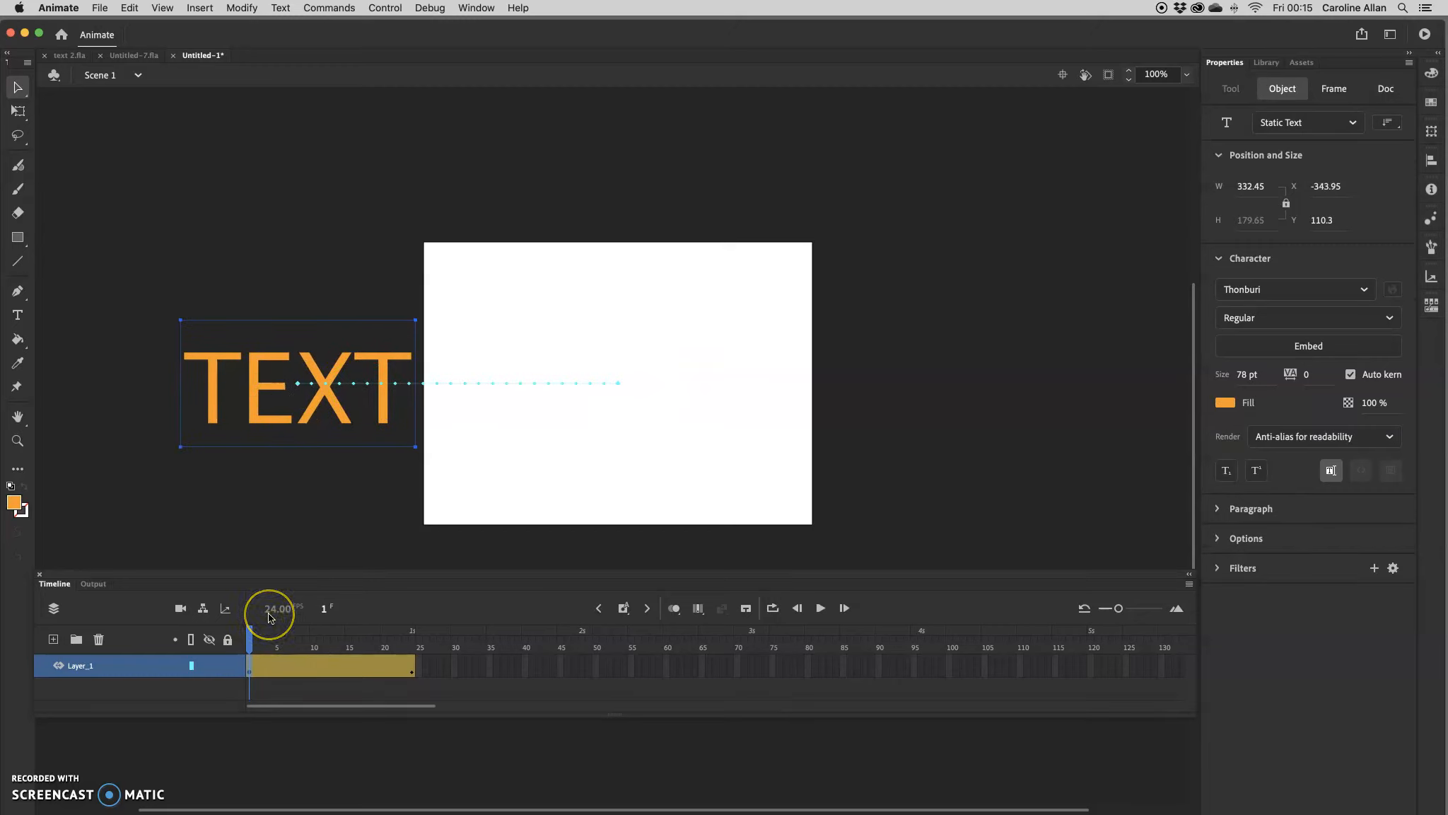
{"action": "key", "text": "super+Return"}
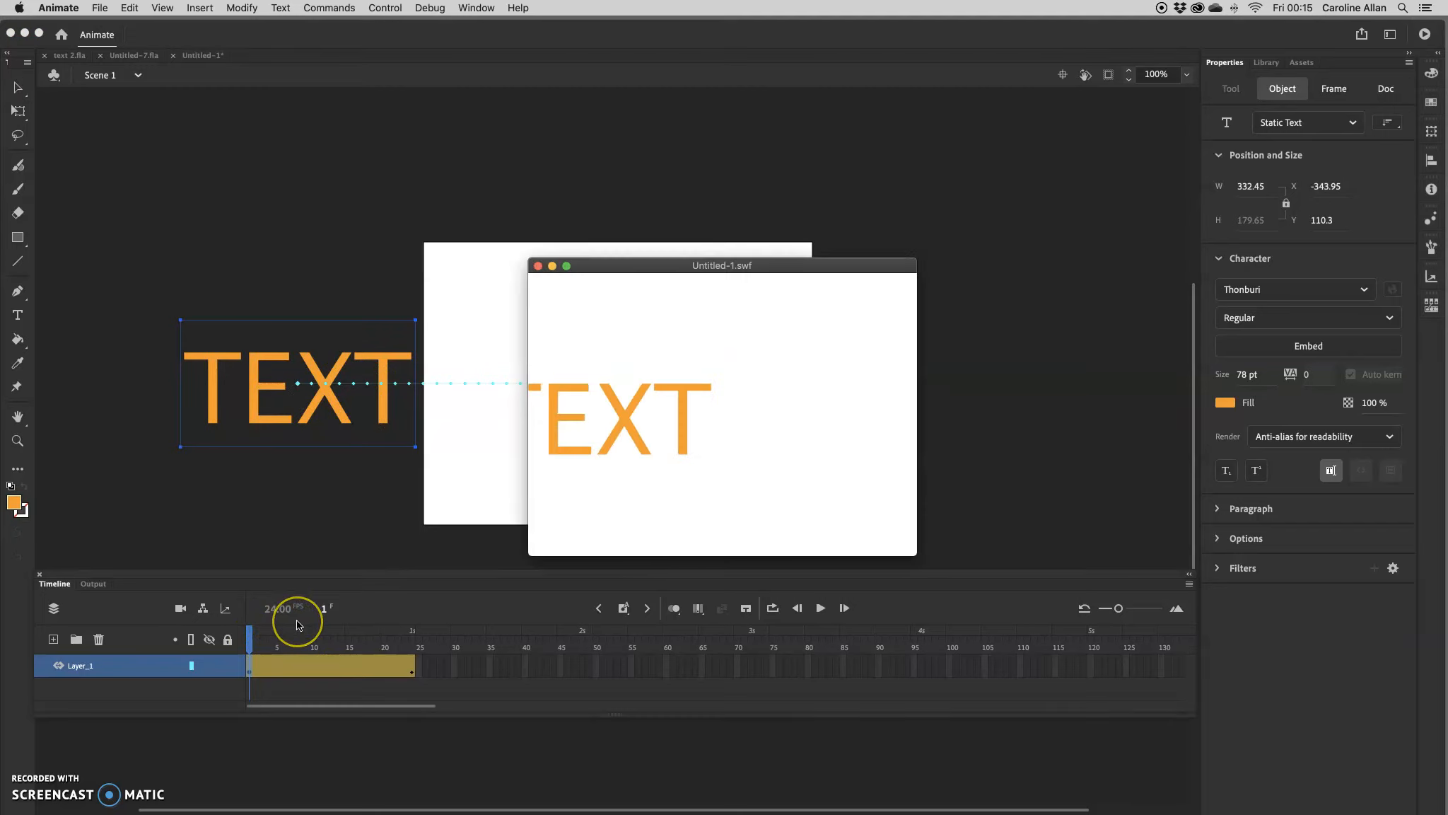
{"action": "left_click", "coordinate": [537, 268]}
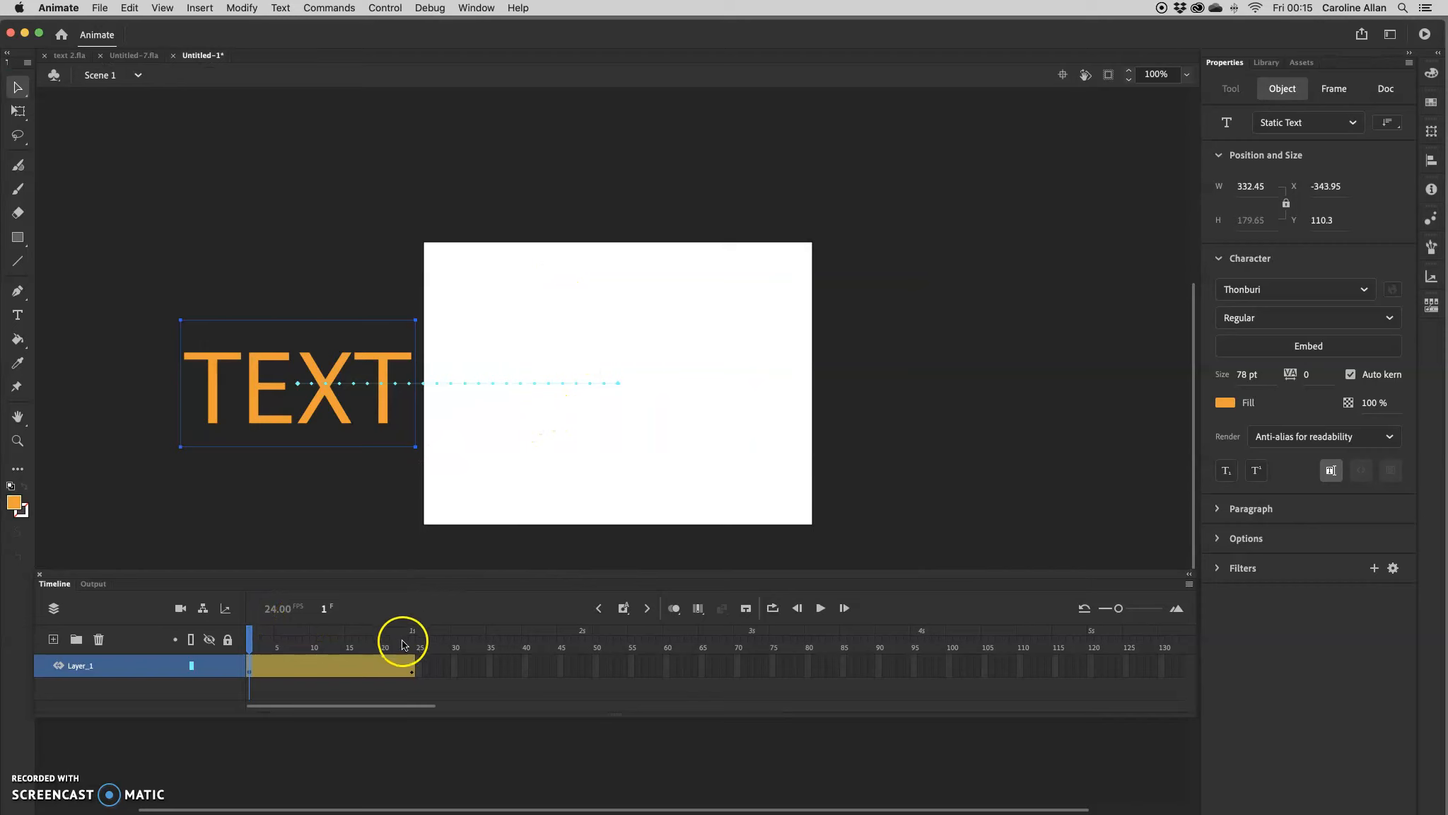
Extend the tween on Layer_1 with a keyframe at frame 40 that holds the text centered
{"action": "left_click", "coordinate": [413, 642]}
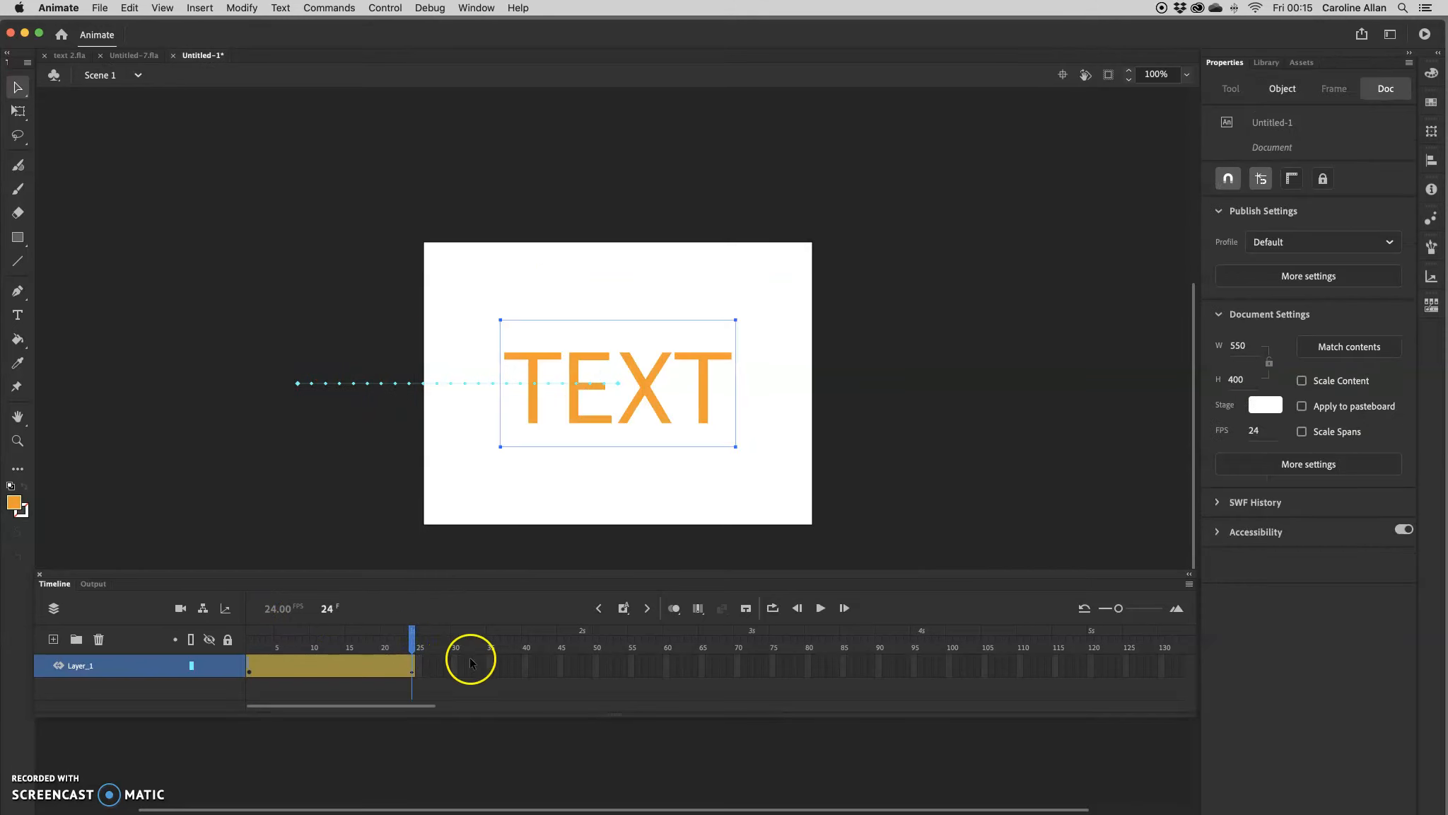
{"action": "left_click", "coordinate": [527, 652]}
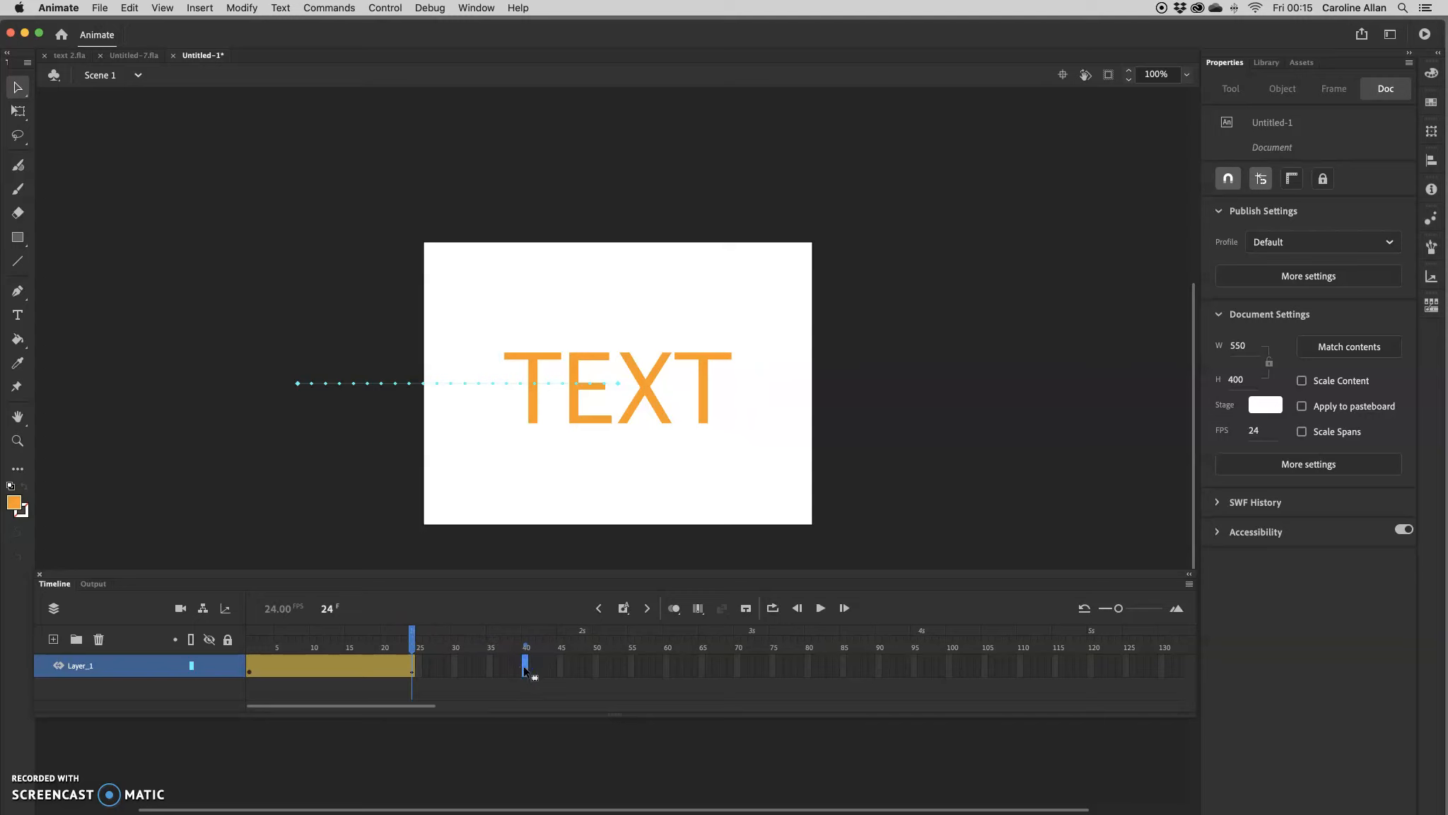
{"action": "left_click", "coordinate": [623, 611]}
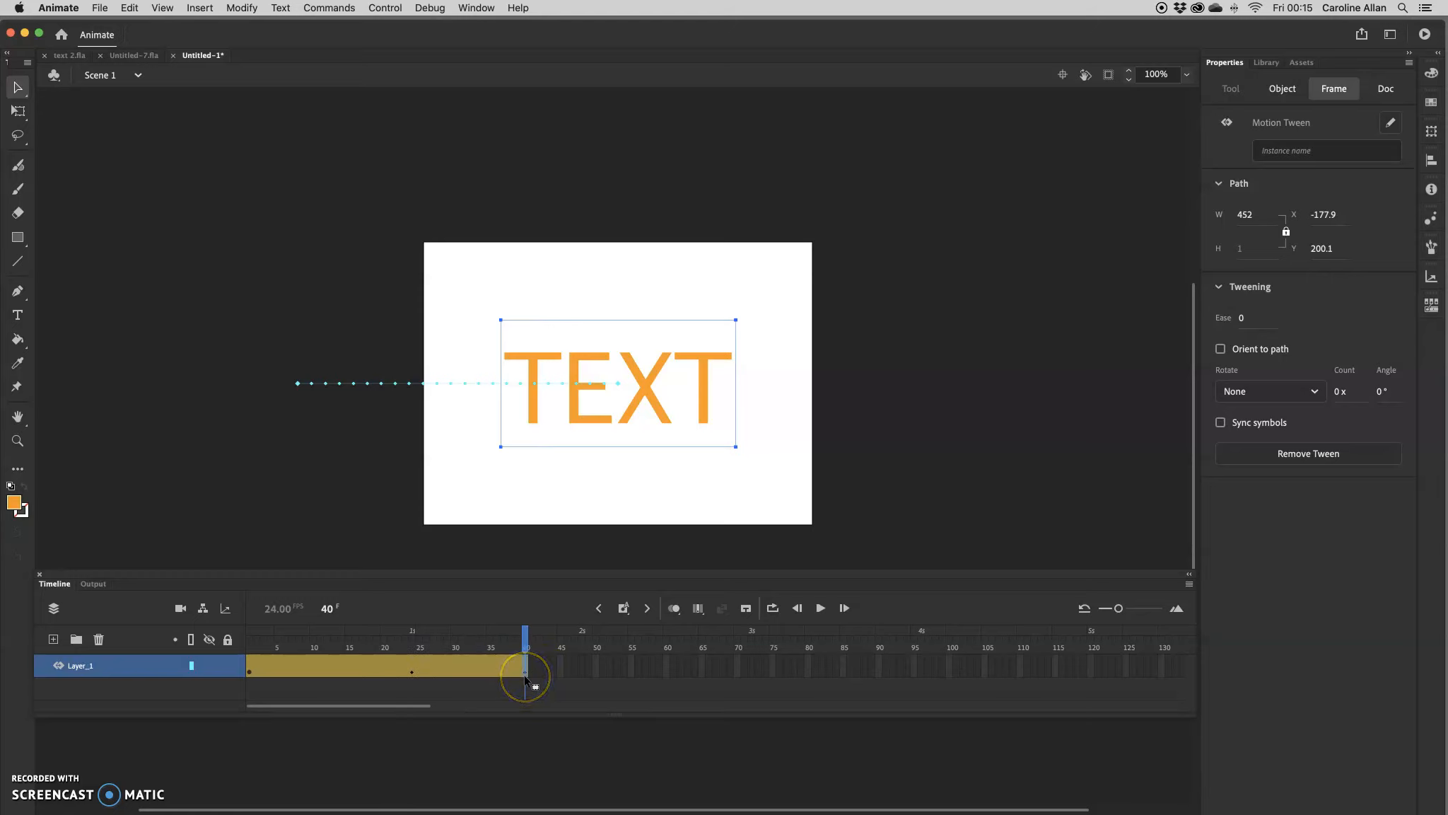
{"action": "left_click_drag", "start_coordinate": [526, 631], "coordinate": [525, 664]}
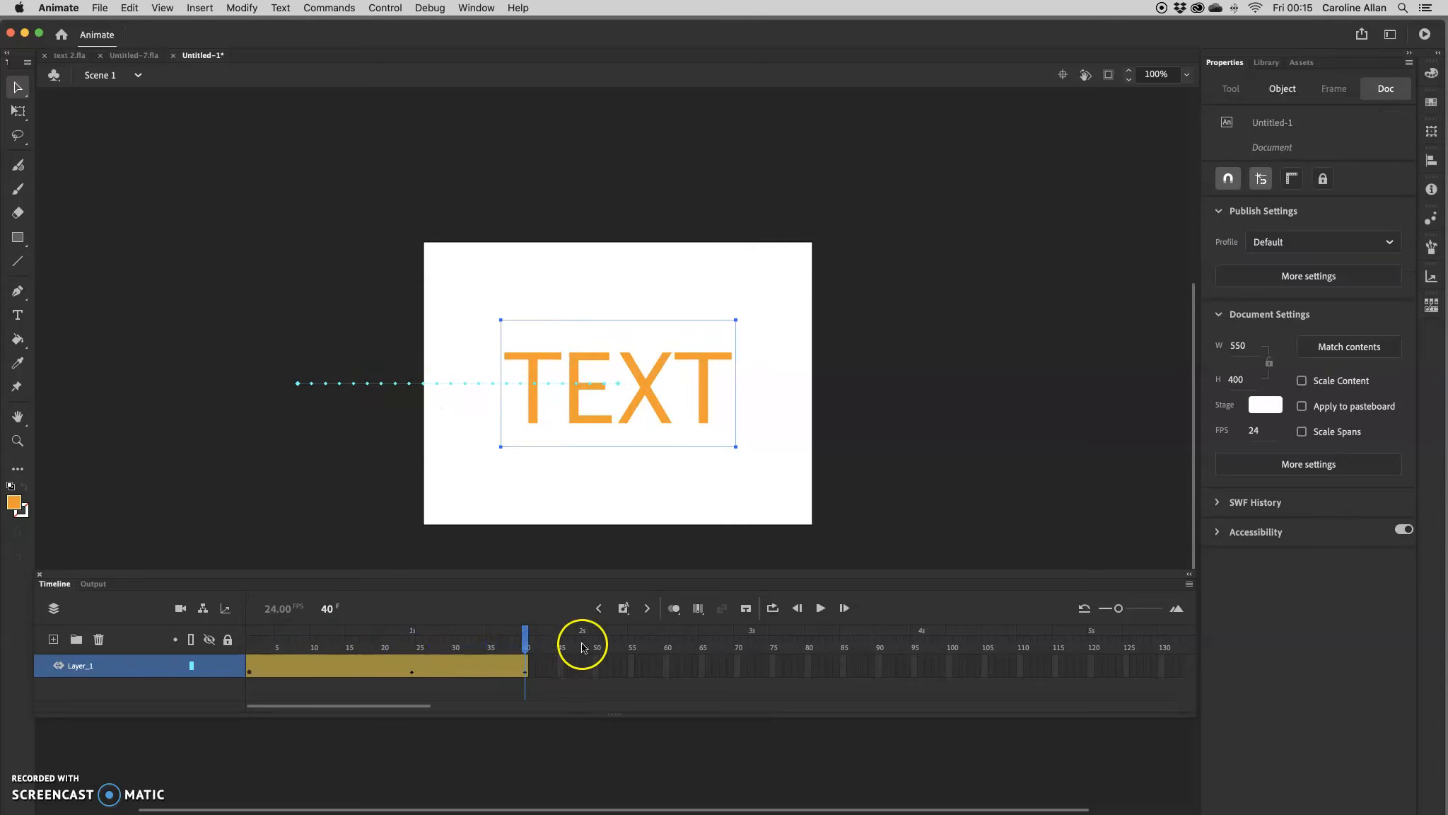
At a new keyframe at frame 68, move the text off the stage's right edge to about X 569, and preview the movie
{"action": "left_click", "coordinate": [751, 668]}
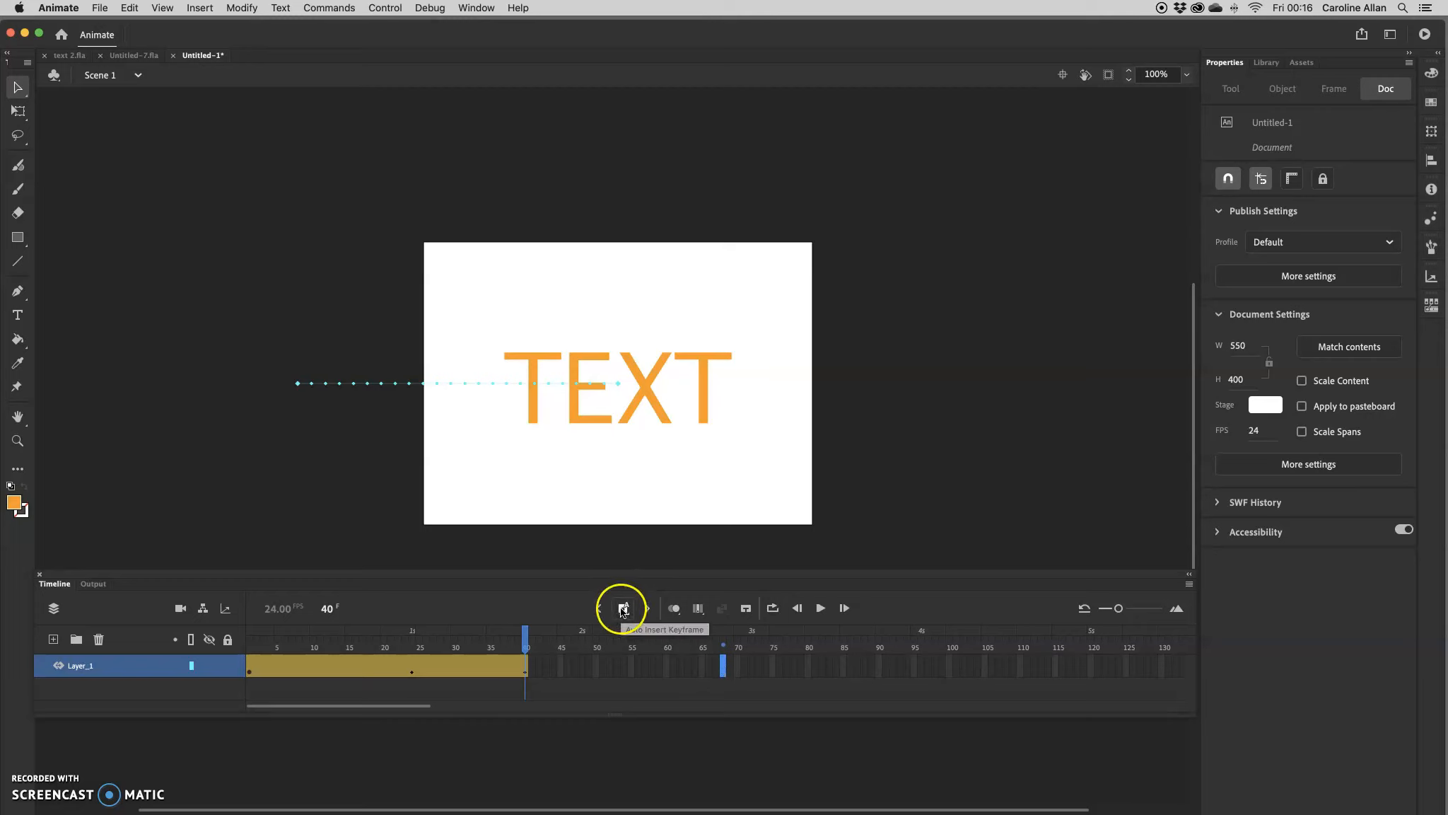
{"action": "left_click", "coordinate": [623, 607]}
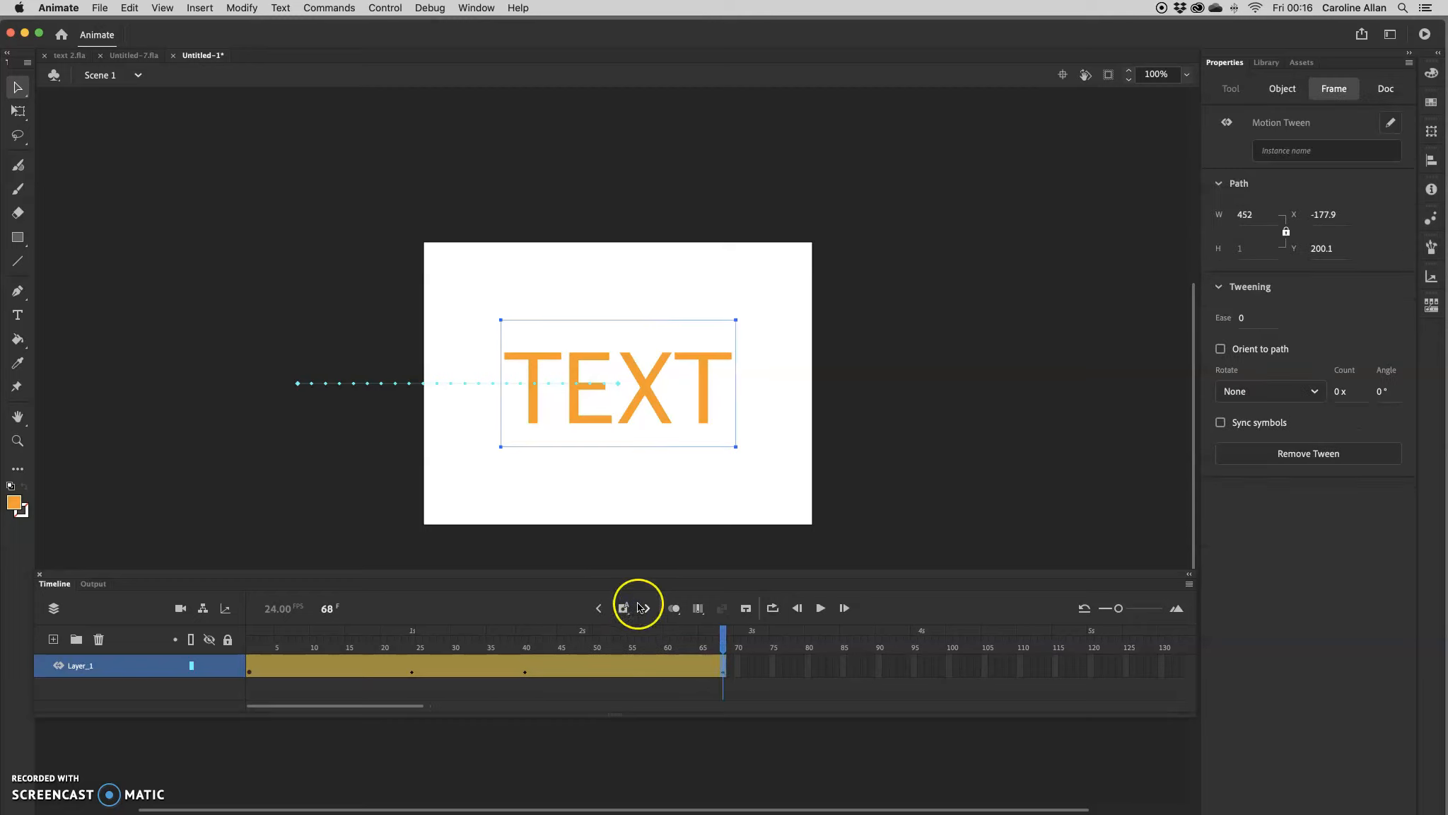
{"action": "left_click_drag", "start_coordinate": [652, 400], "coordinate": [982, 406]}
{"action": "key", "text": "super+Return"}
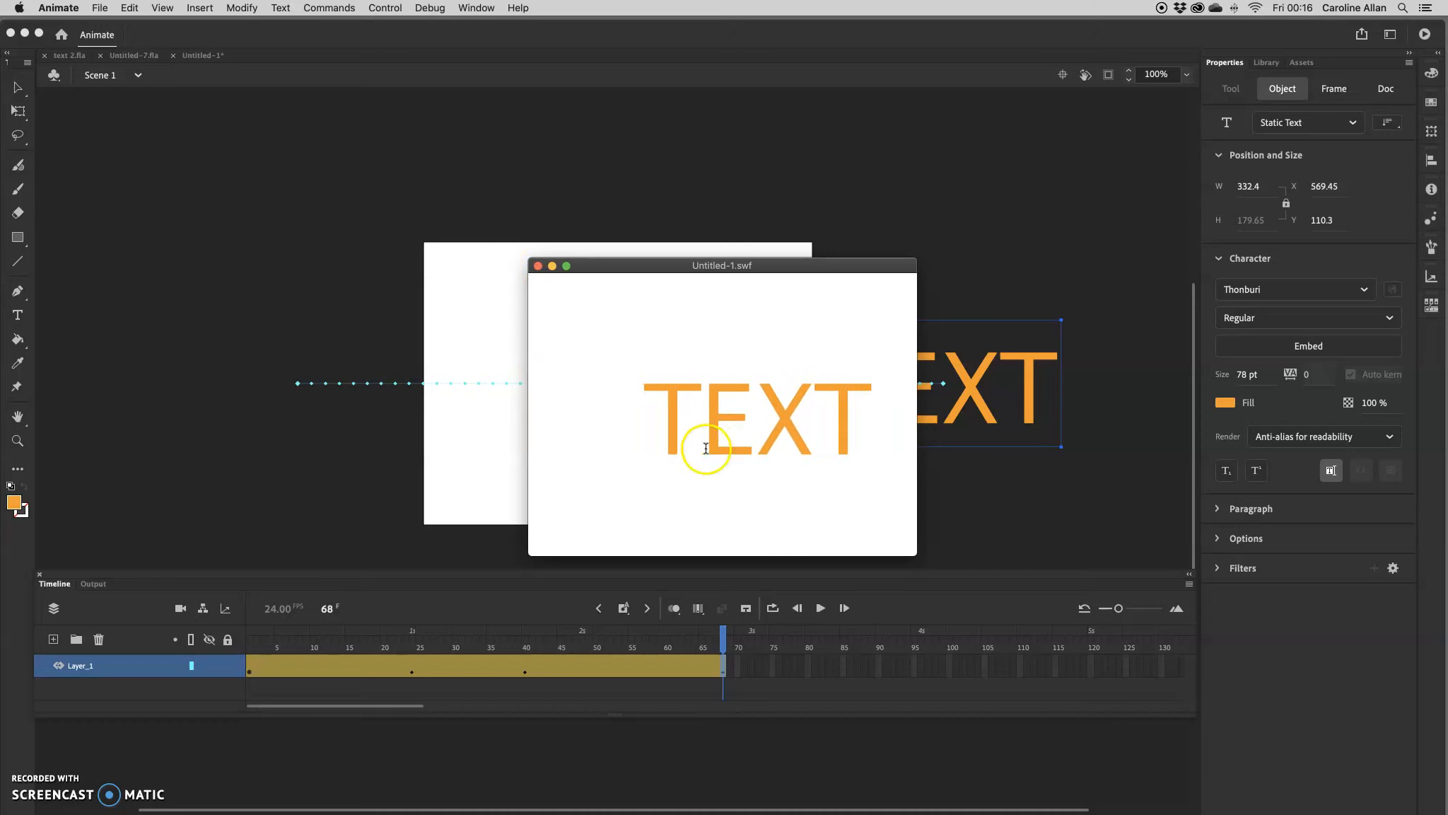
{"action": "left_click", "coordinate": [537, 265]}
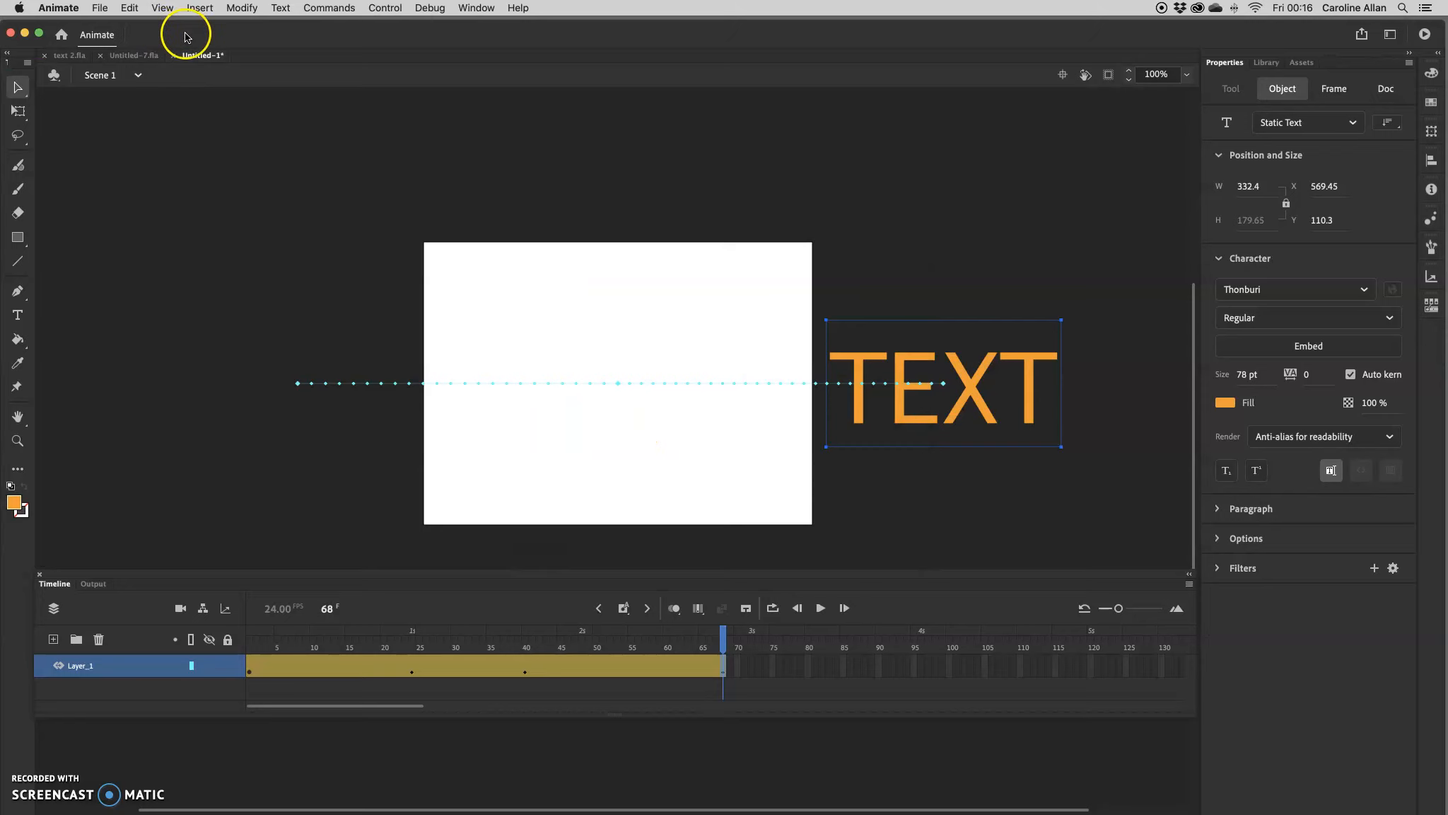
Switch to Finder and play text 2.swf from the 07 WORDS folder to view the example animation
{"action": "left_click", "coordinate": [25, 32]}
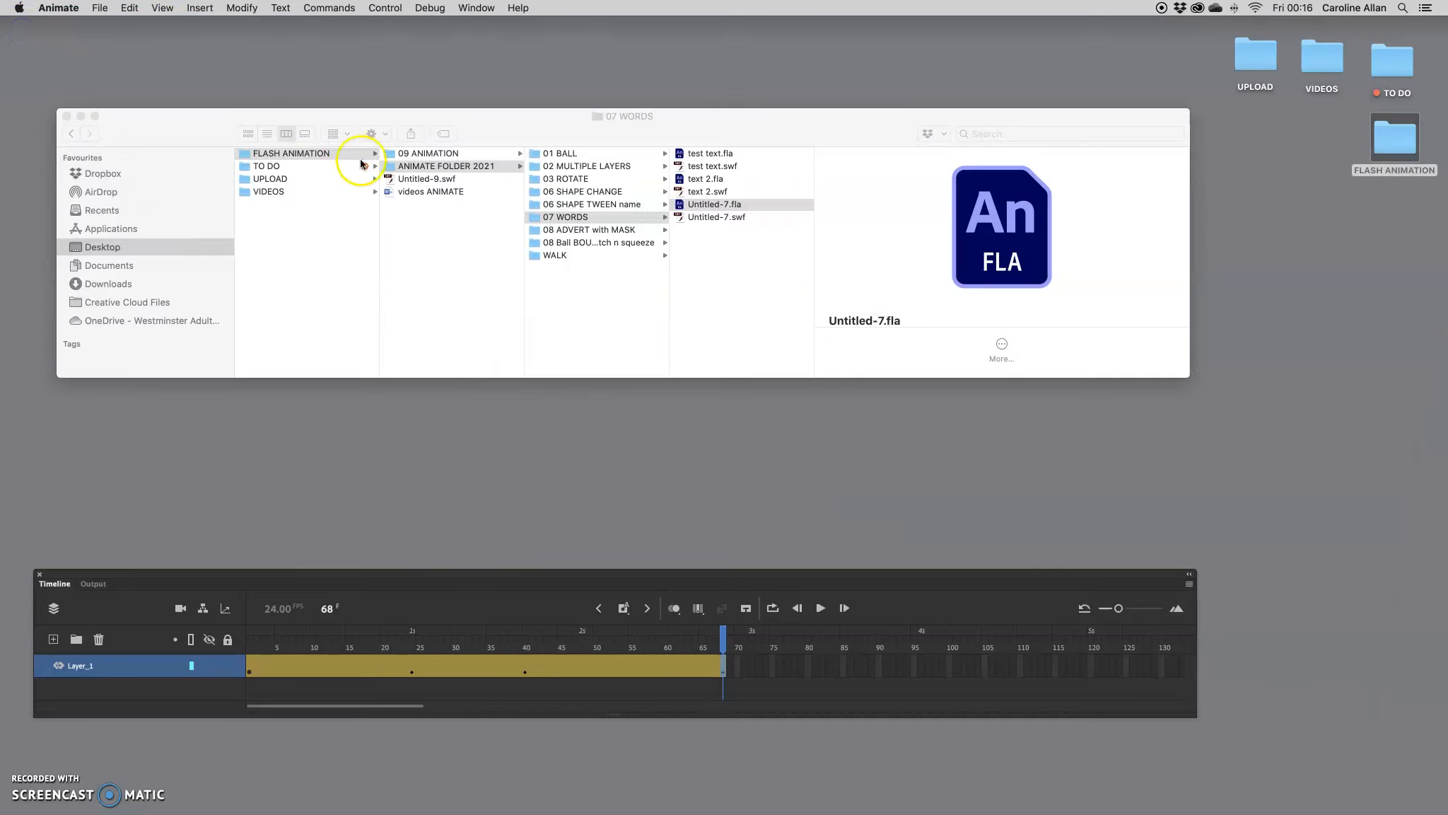
{"action": "left_click", "coordinate": [694, 193]}
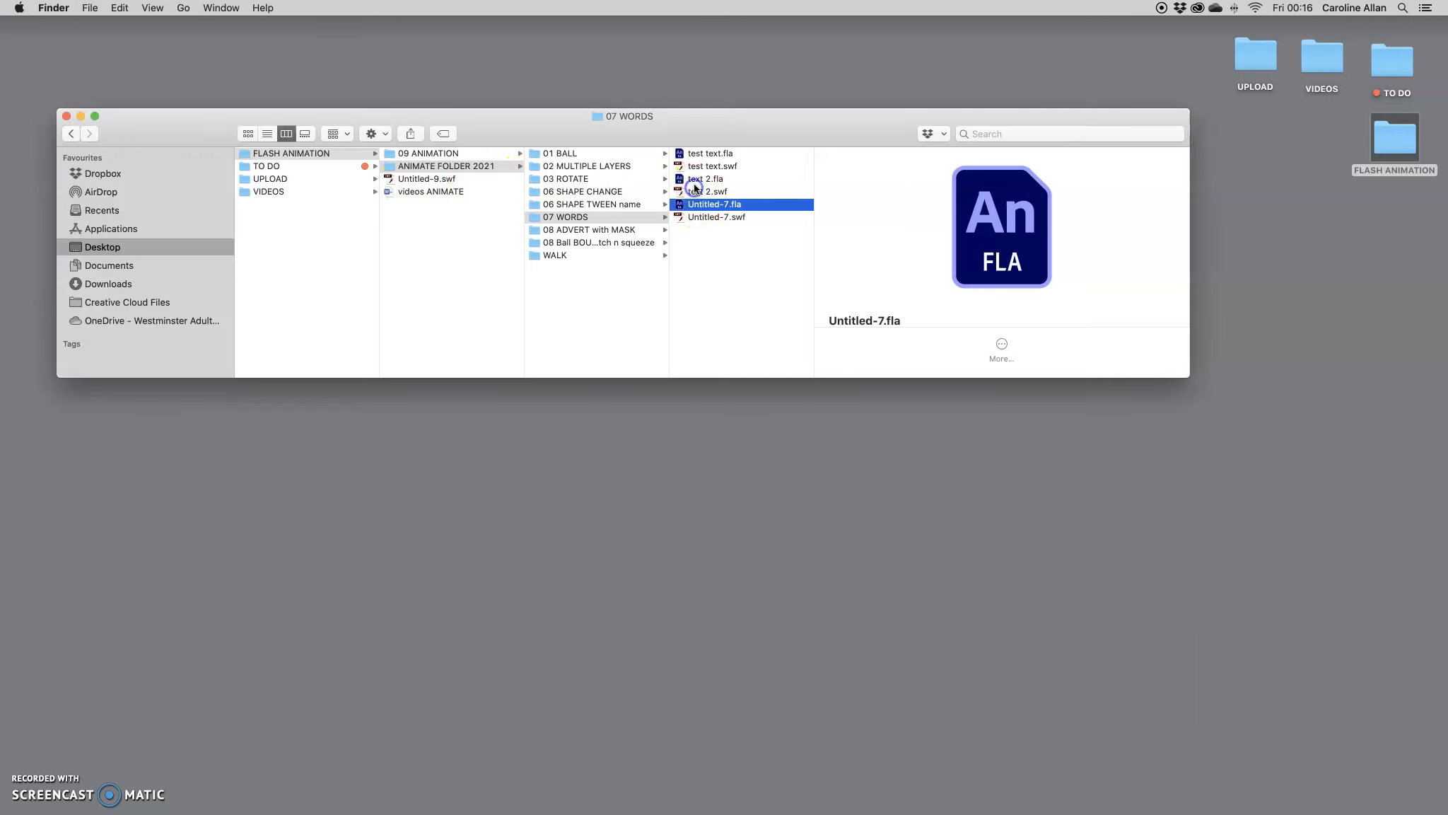
{"action": "left_click", "coordinate": [689, 192]}
{"action": "double_click", "coordinate": [683, 191]}
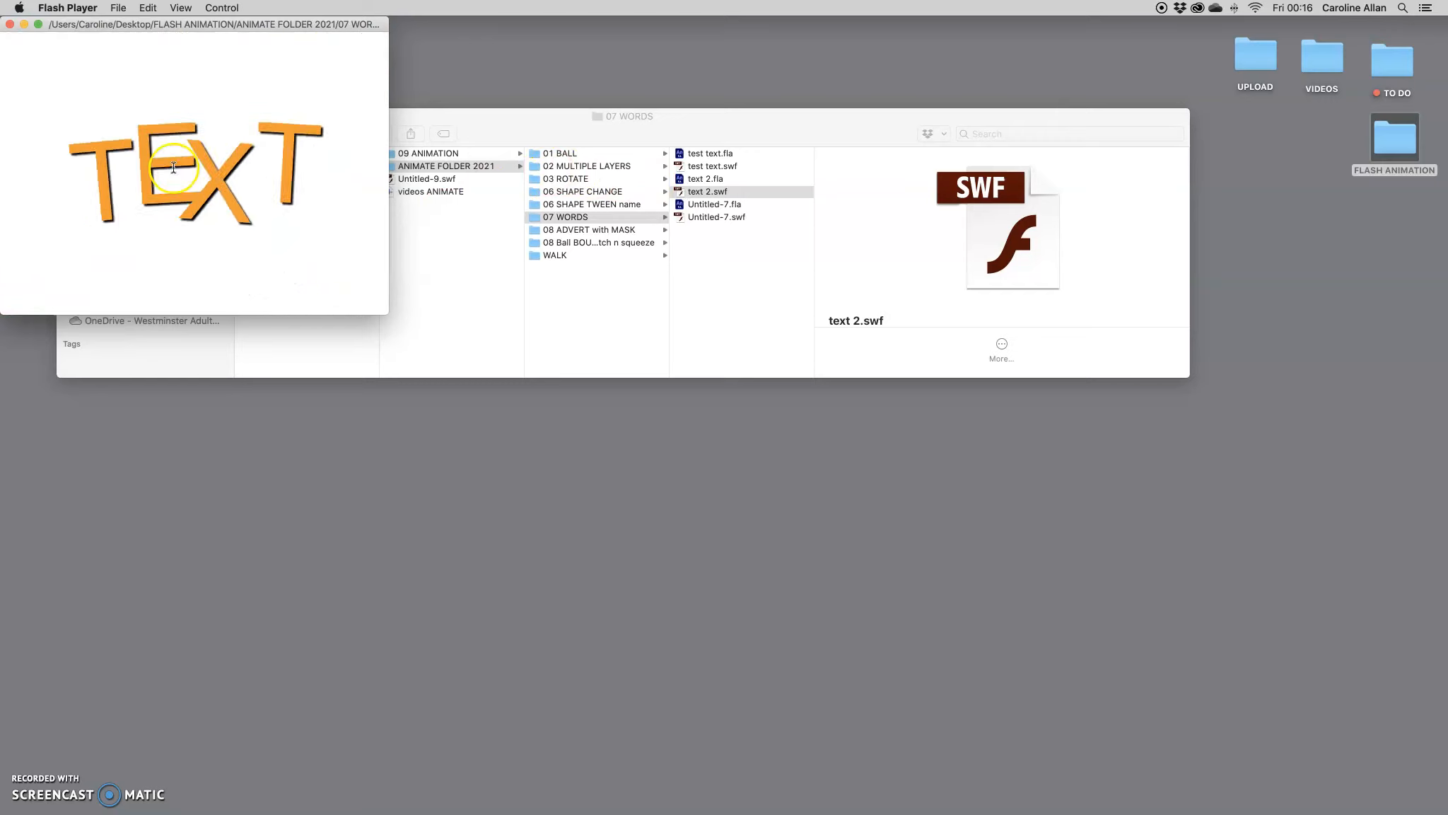
{"action": "left_click", "coordinate": [9, 25]}
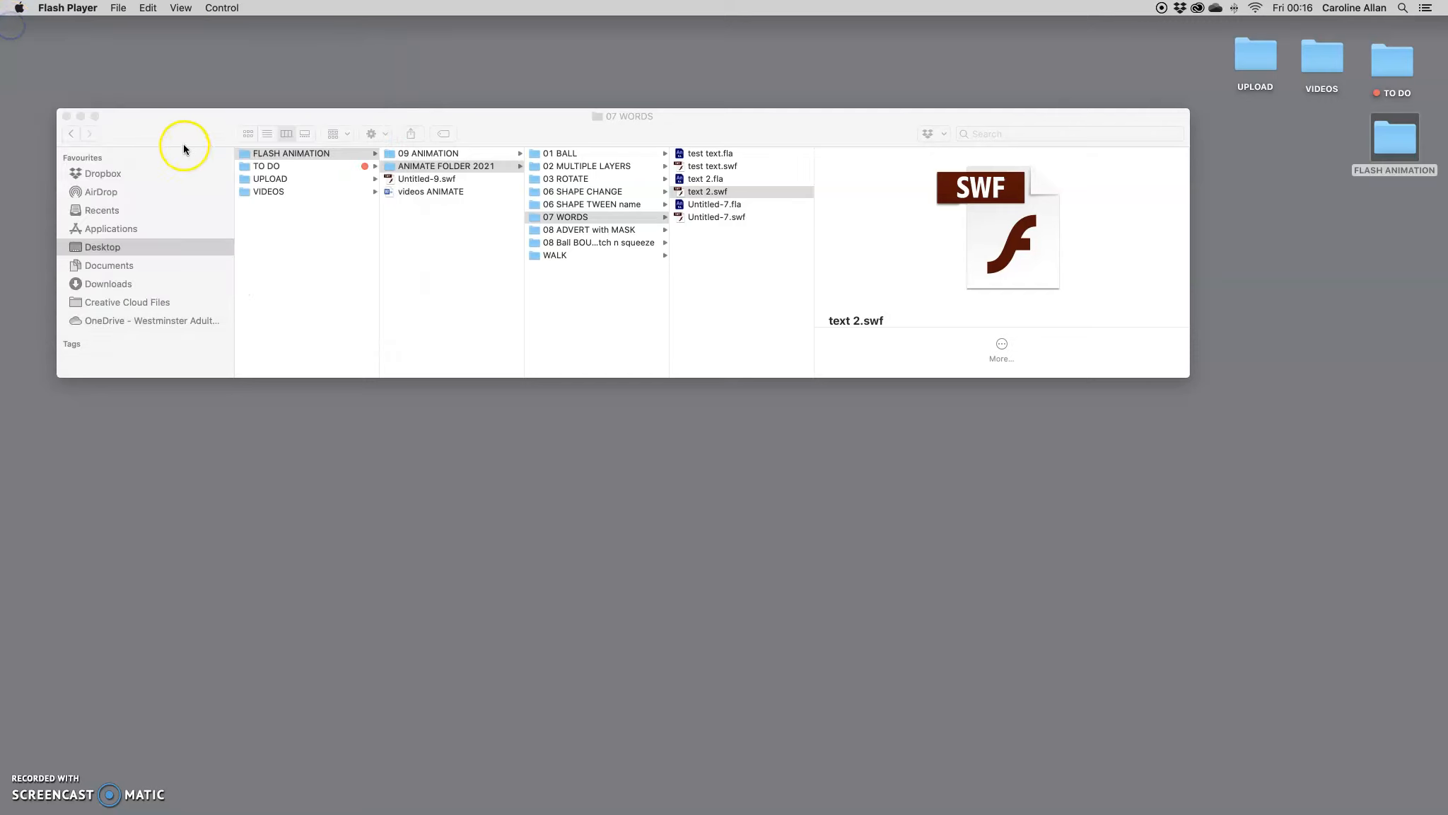
{"action": "left_click", "coordinate": [168, 122]}
{"action": "left_click", "coordinate": [70, 115]}
Switch back to Animate and create a new 550 × 400 document at 24 FPS
{"action": "mouse_move", "coordinate": [467, 810]}
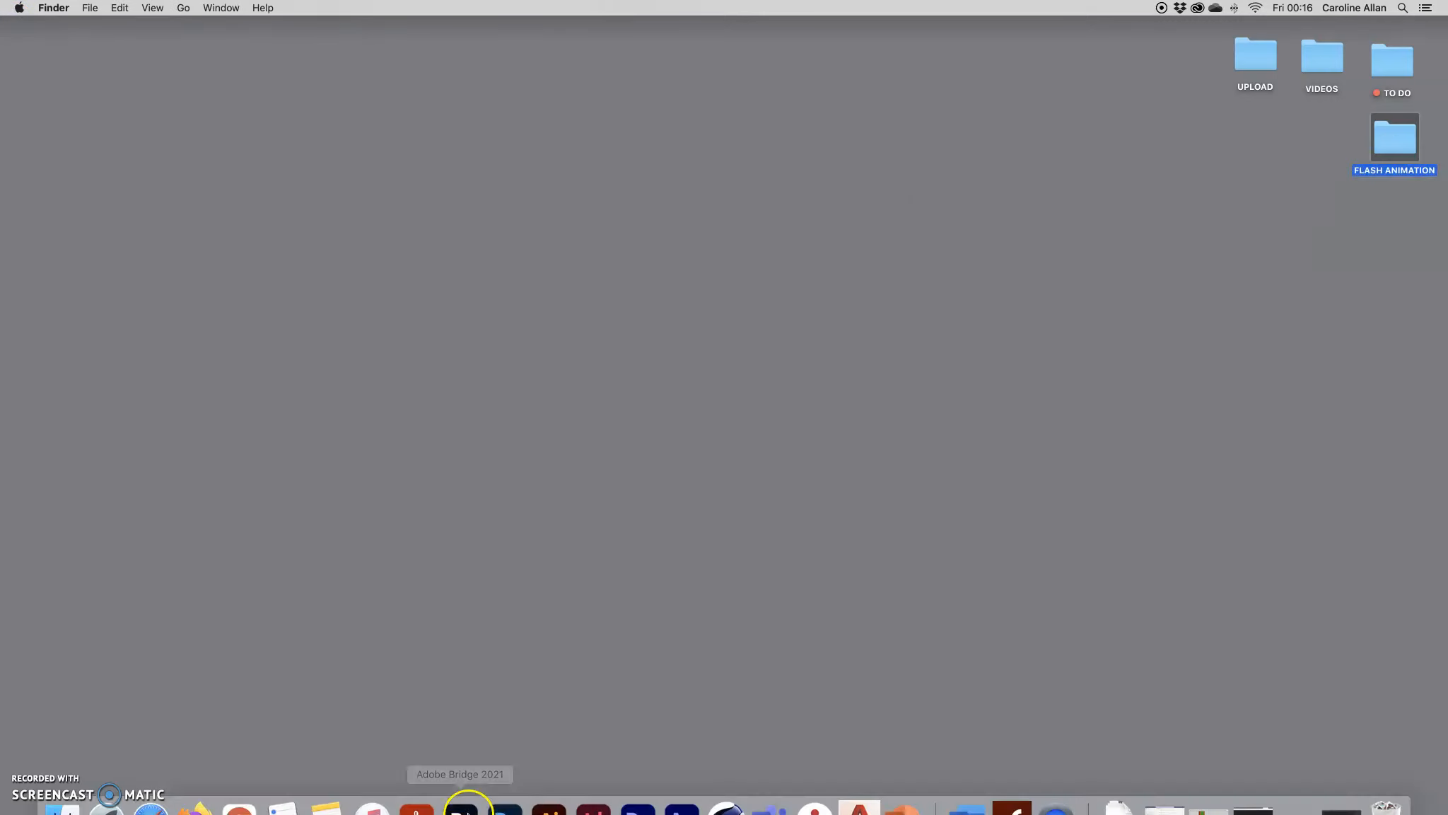
{"action": "left_click", "coordinate": [681, 788]}
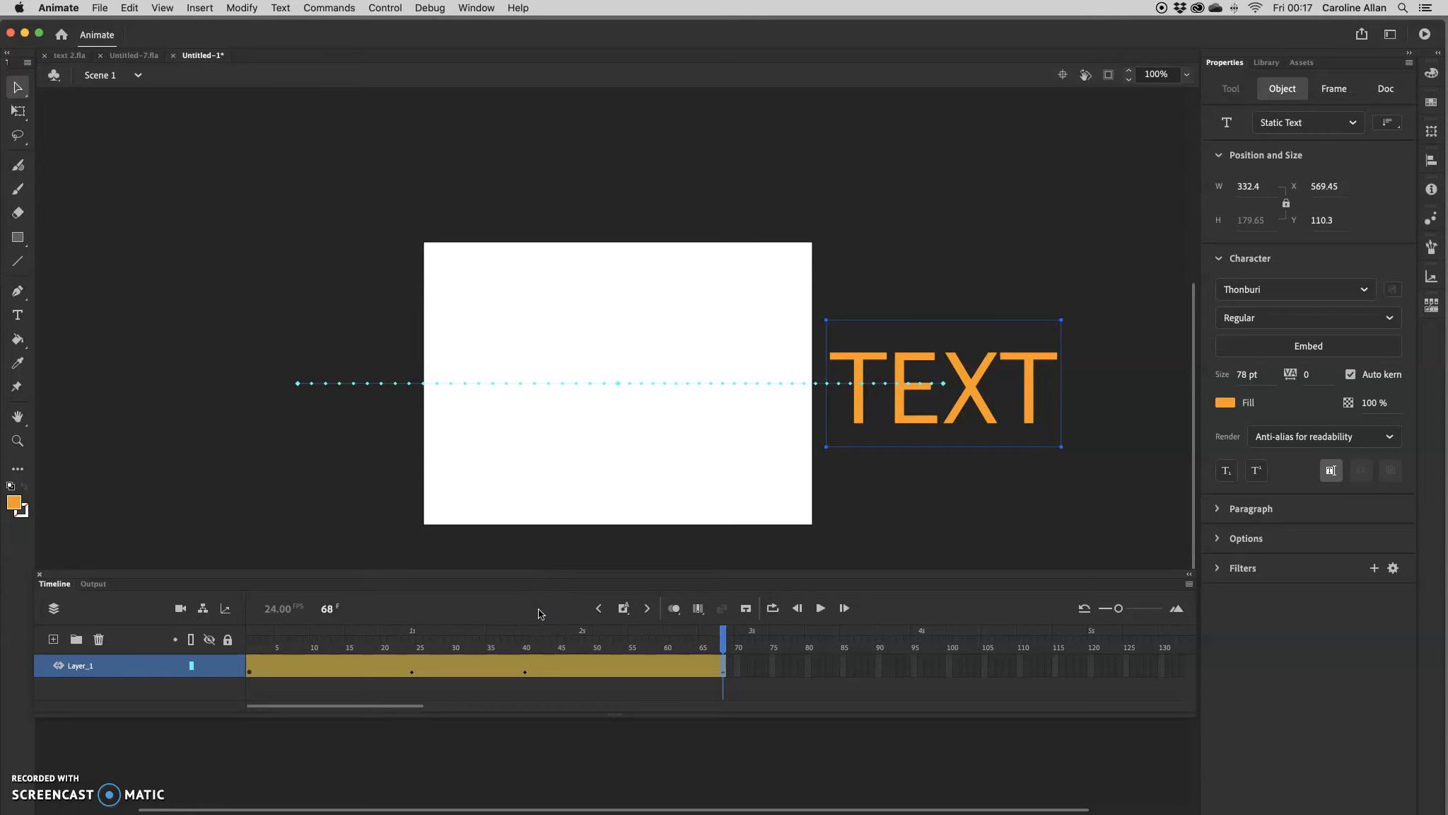
{"action": "key", "text": "Return"}
{"action": "key", "text": "super+n"}
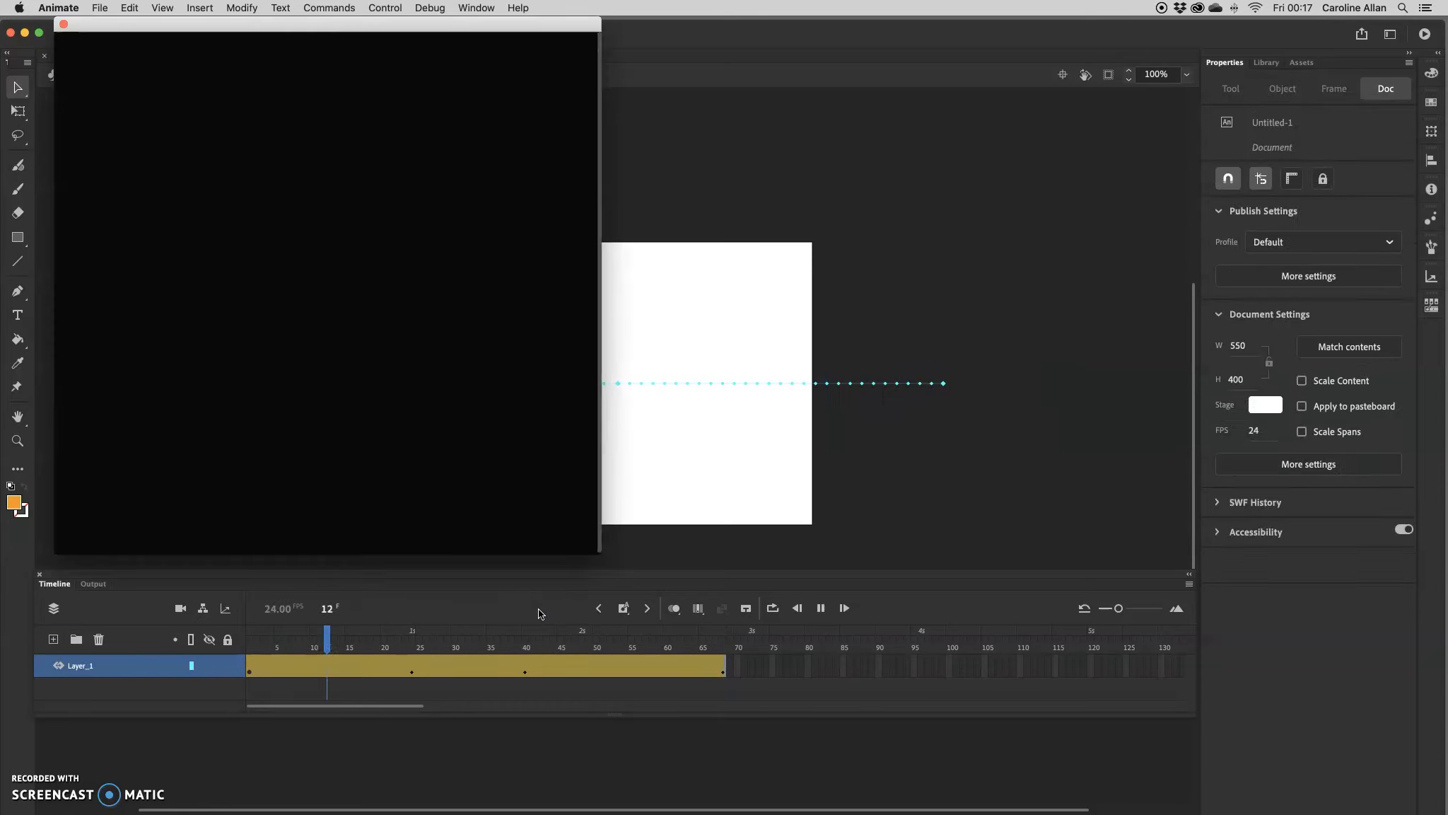
{"action": "left_click", "coordinate": [551, 406]}
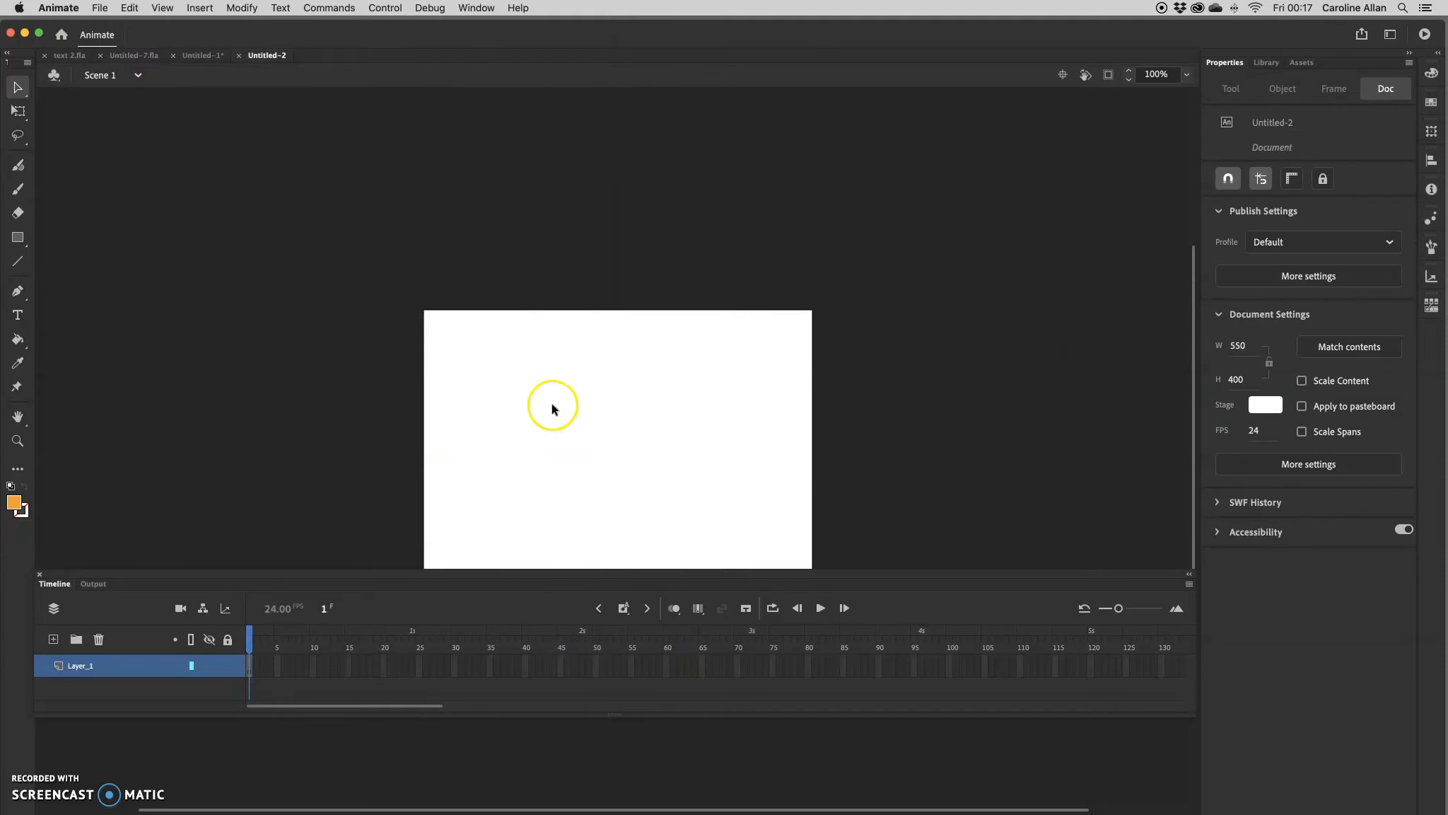
Add the static text TEXT to the upper part of the stage in orange 78 pt Thonburi
{"action": "left_click_drag", "start_coordinate": [595, 407], "coordinate": [533, 330]}
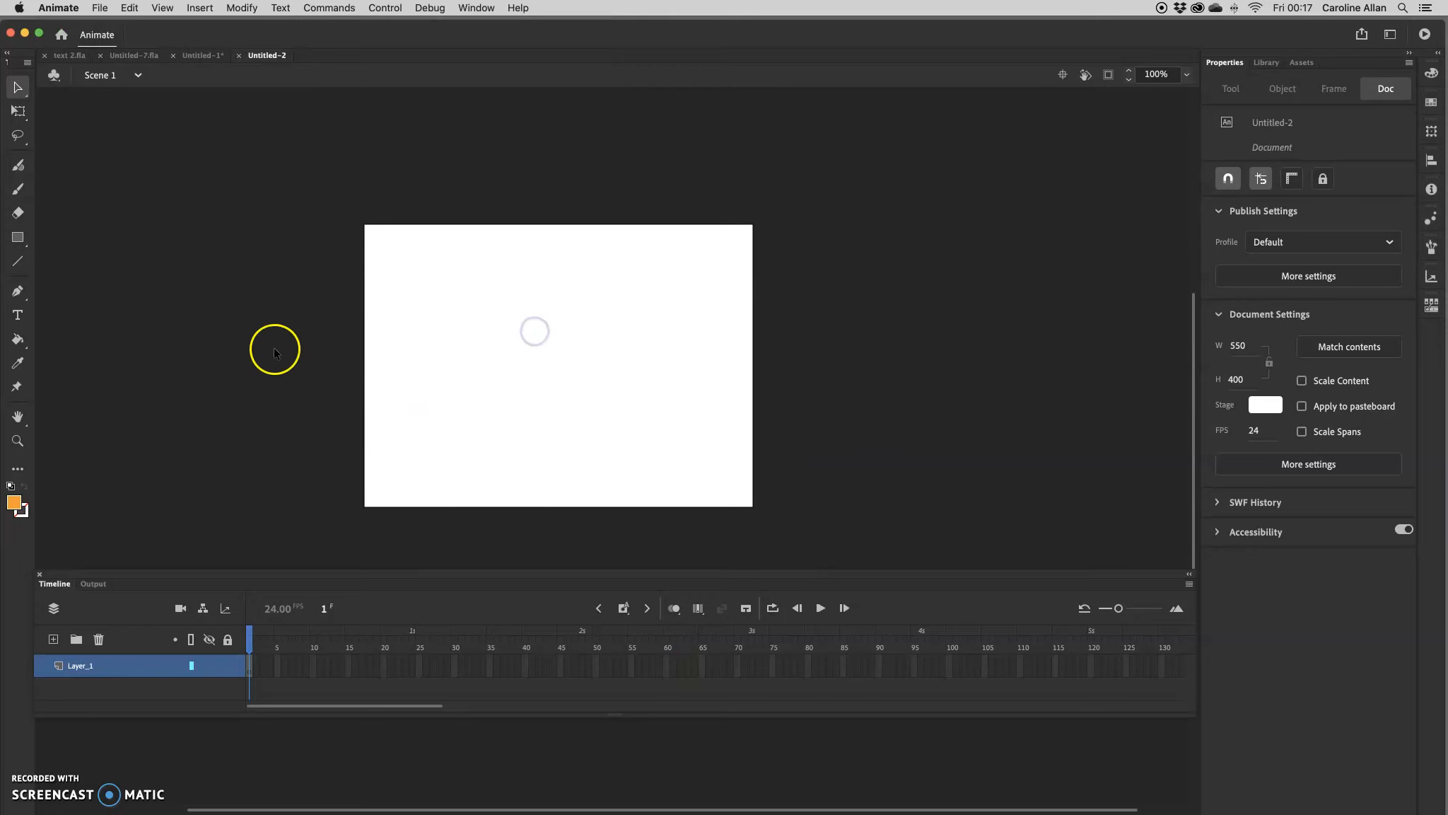
{"action": "left_click", "coordinate": [26, 315]}
{"action": "left_click", "coordinate": [523, 357]}
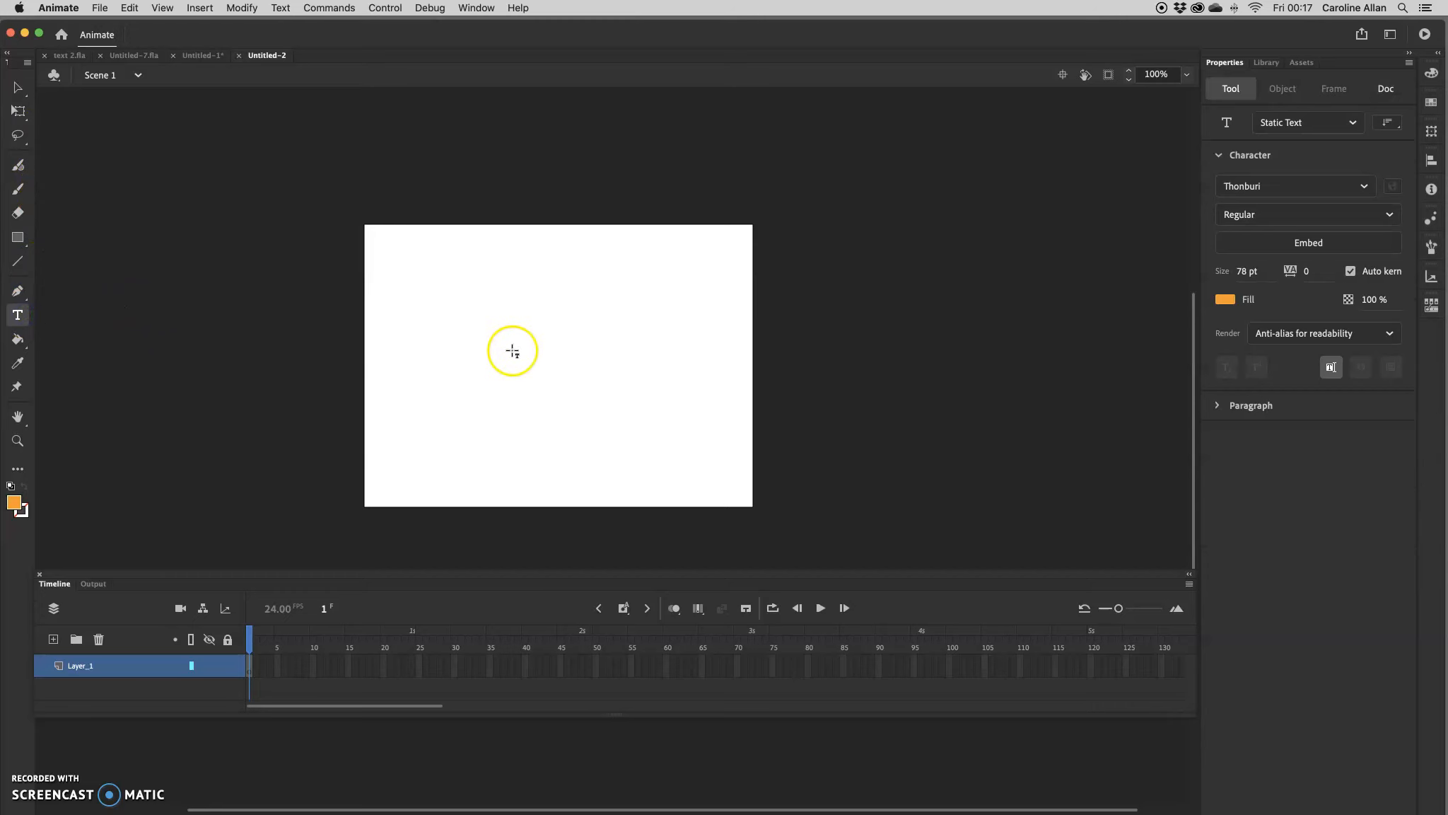
{"action": "type", "text": "TEXT"}
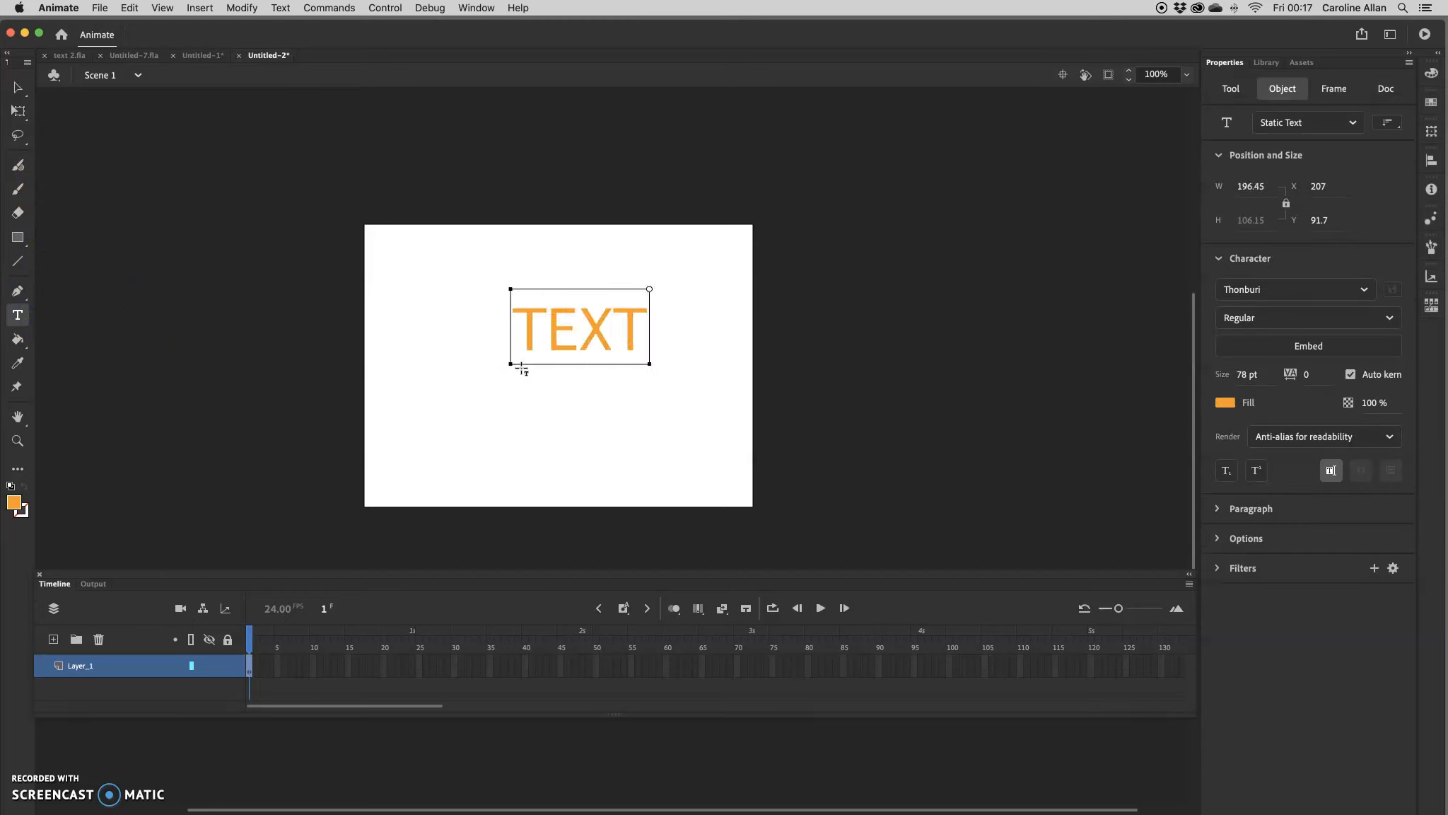
{"action": "left_click", "coordinate": [257, 235]}
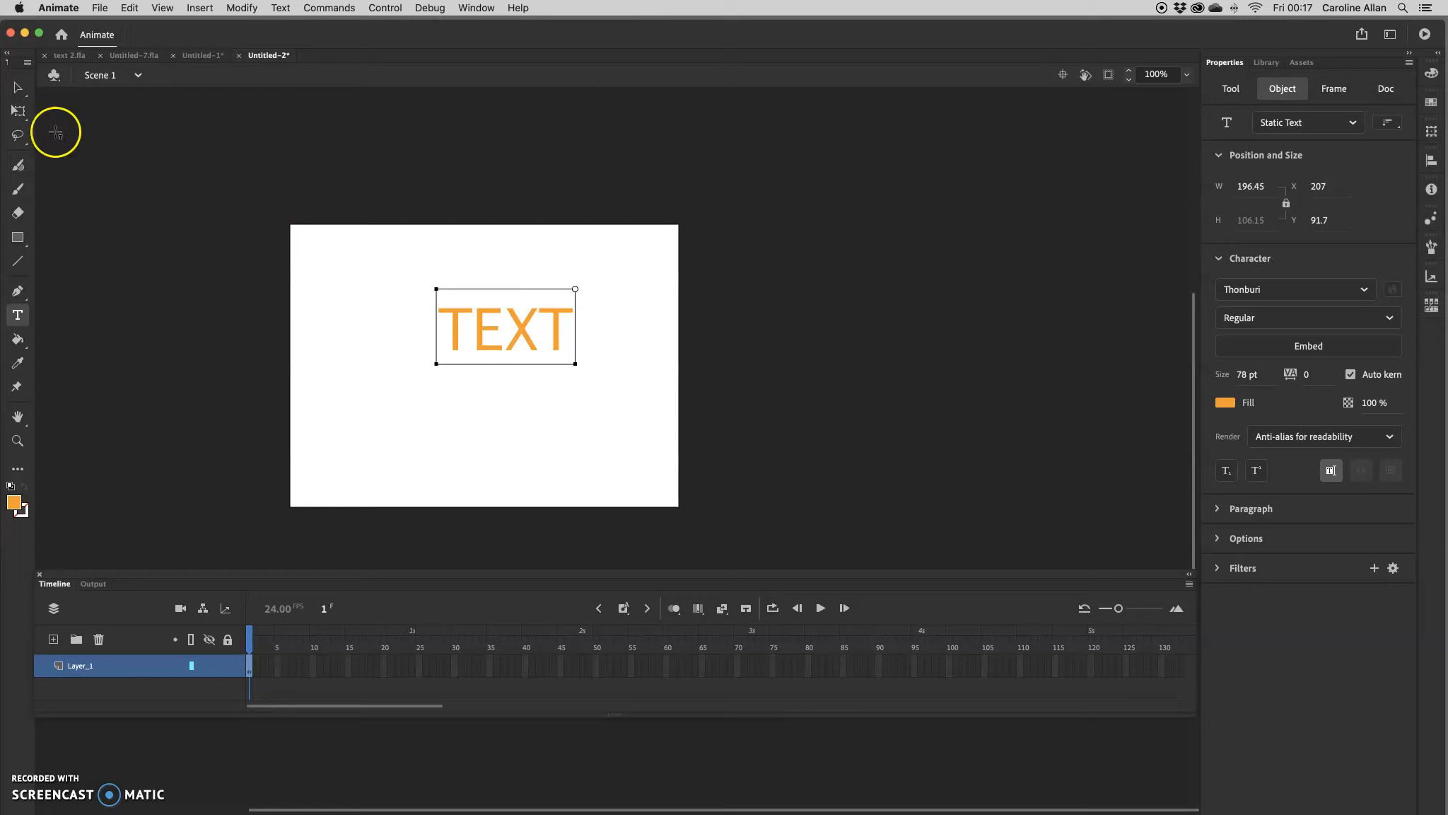
Enlarge the text to about 210 px wide with Free Transform and move it near the stage's middle
{"action": "left_click", "coordinate": [18, 87]}
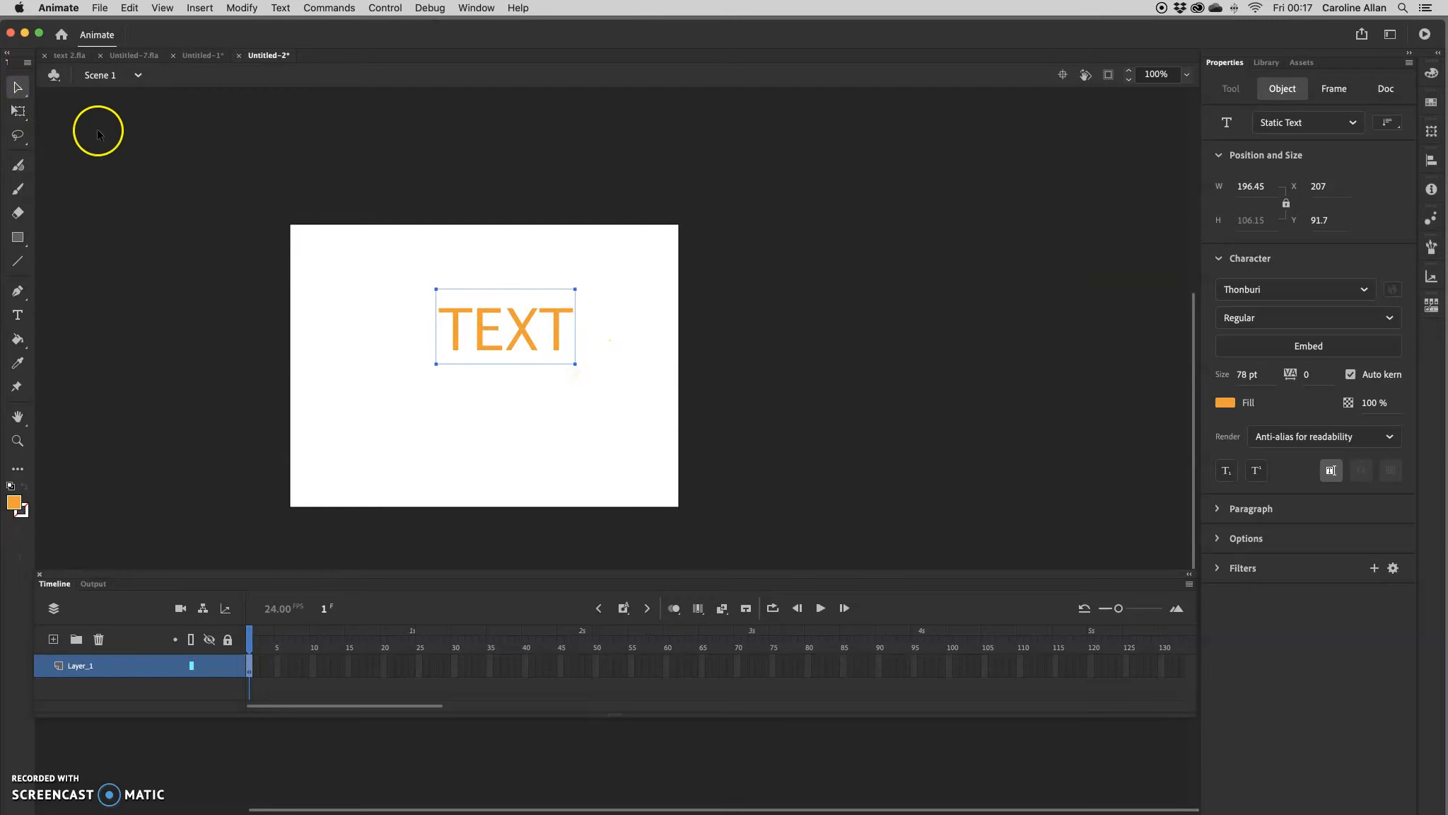
{"action": "left_click", "coordinate": [17, 110]}
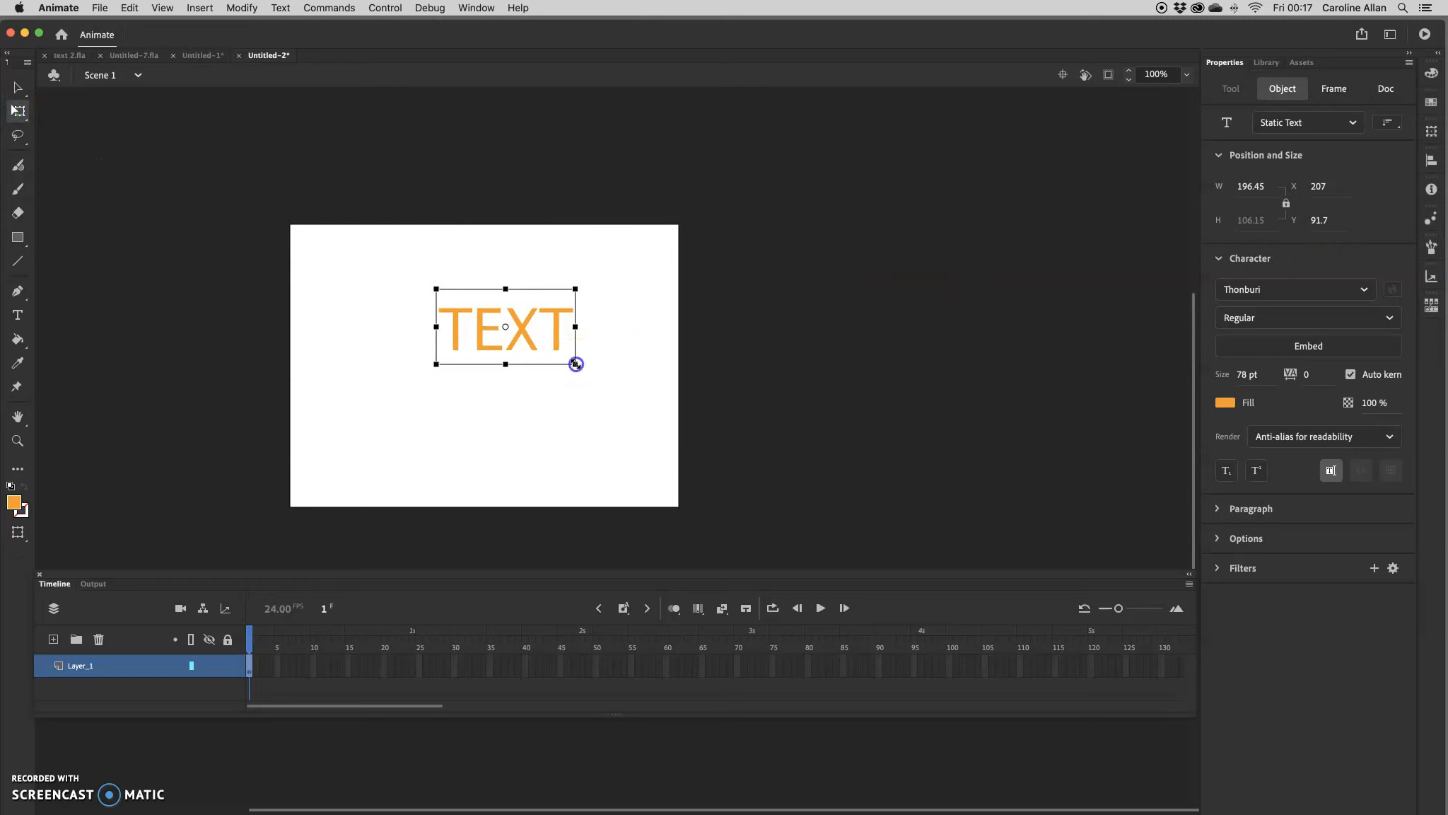
{"action": "left_click_drag", "start_coordinate": [606, 386], "coordinate": [503, 379]}
{"action": "left_click_drag", "start_coordinate": [566, 300], "coordinate": [561, 314]}
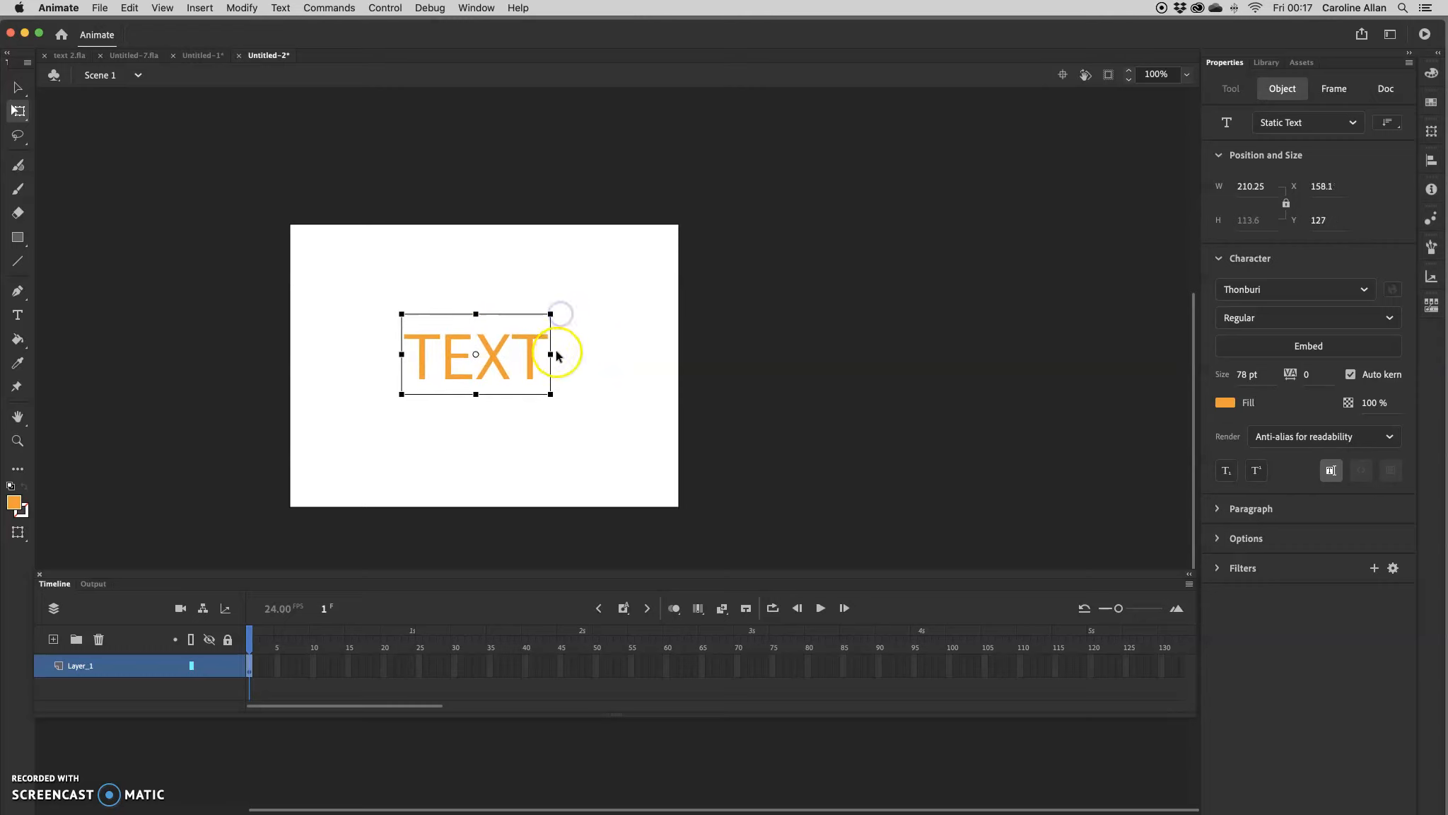
Center the text horizontally and vertically on the stage
{"action": "left_click", "coordinate": [1431, 161]}
{"action": "left_click", "coordinate": [1307, 186]}
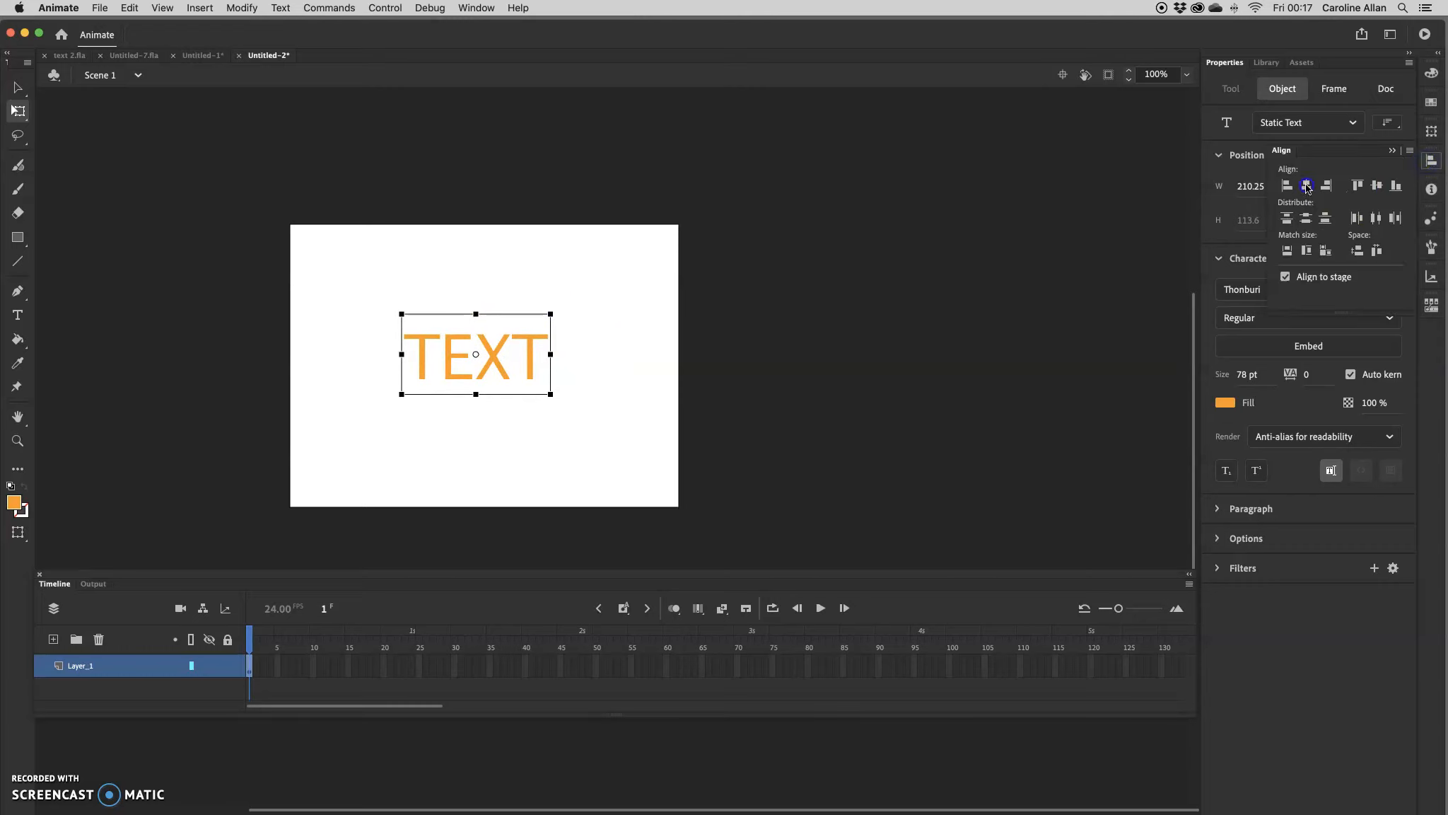
{"action": "left_click", "coordinate": [1376, 185]}
{"action": "left_click", "coordinate": [736, 370]}
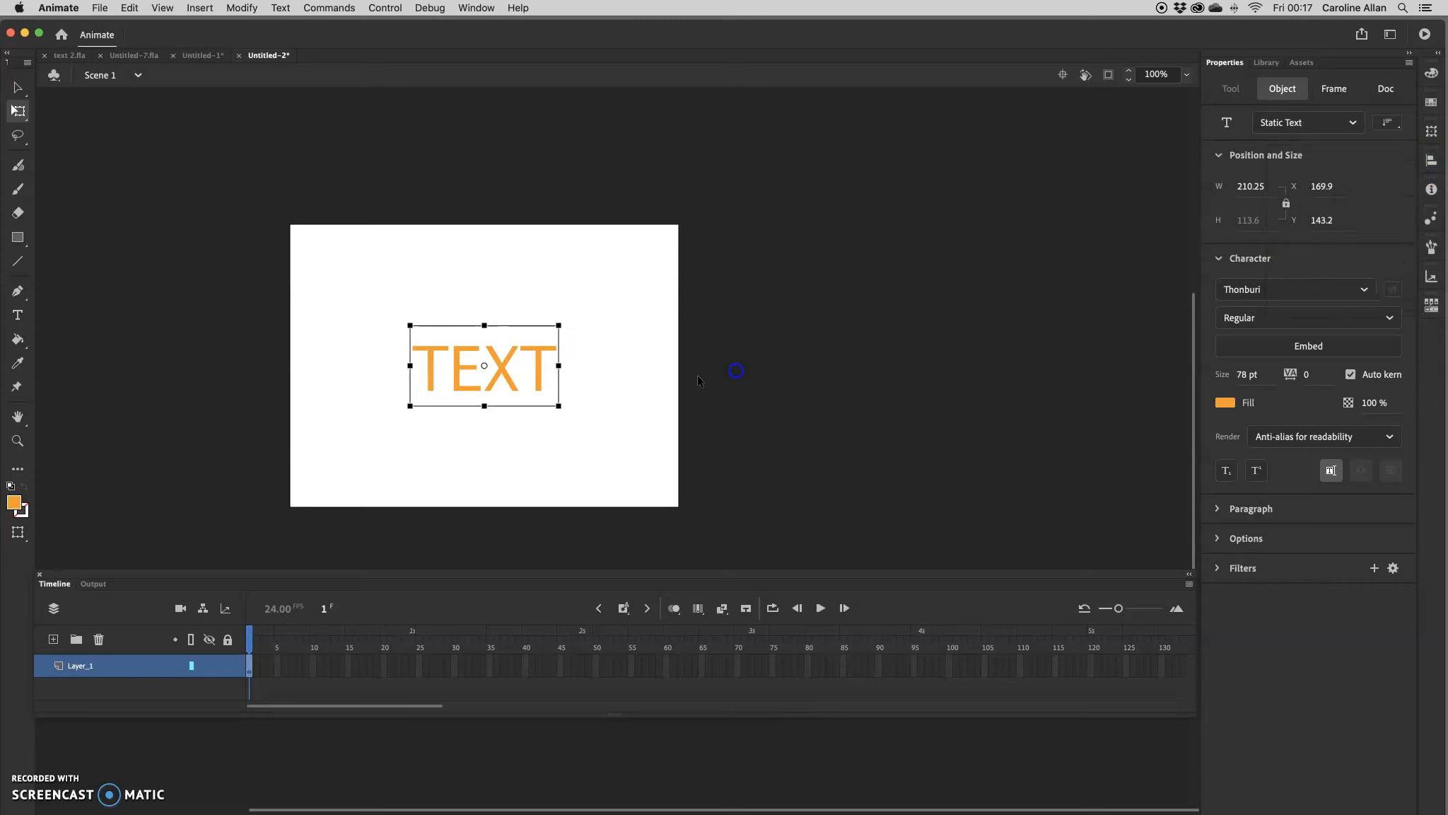
Apply a Drop Shadow filter to the whole word TEXT
{"action": "left_click", "coordinate": [546, 375]}
{"action": "left_click", "coordinate": [1373, 569]}
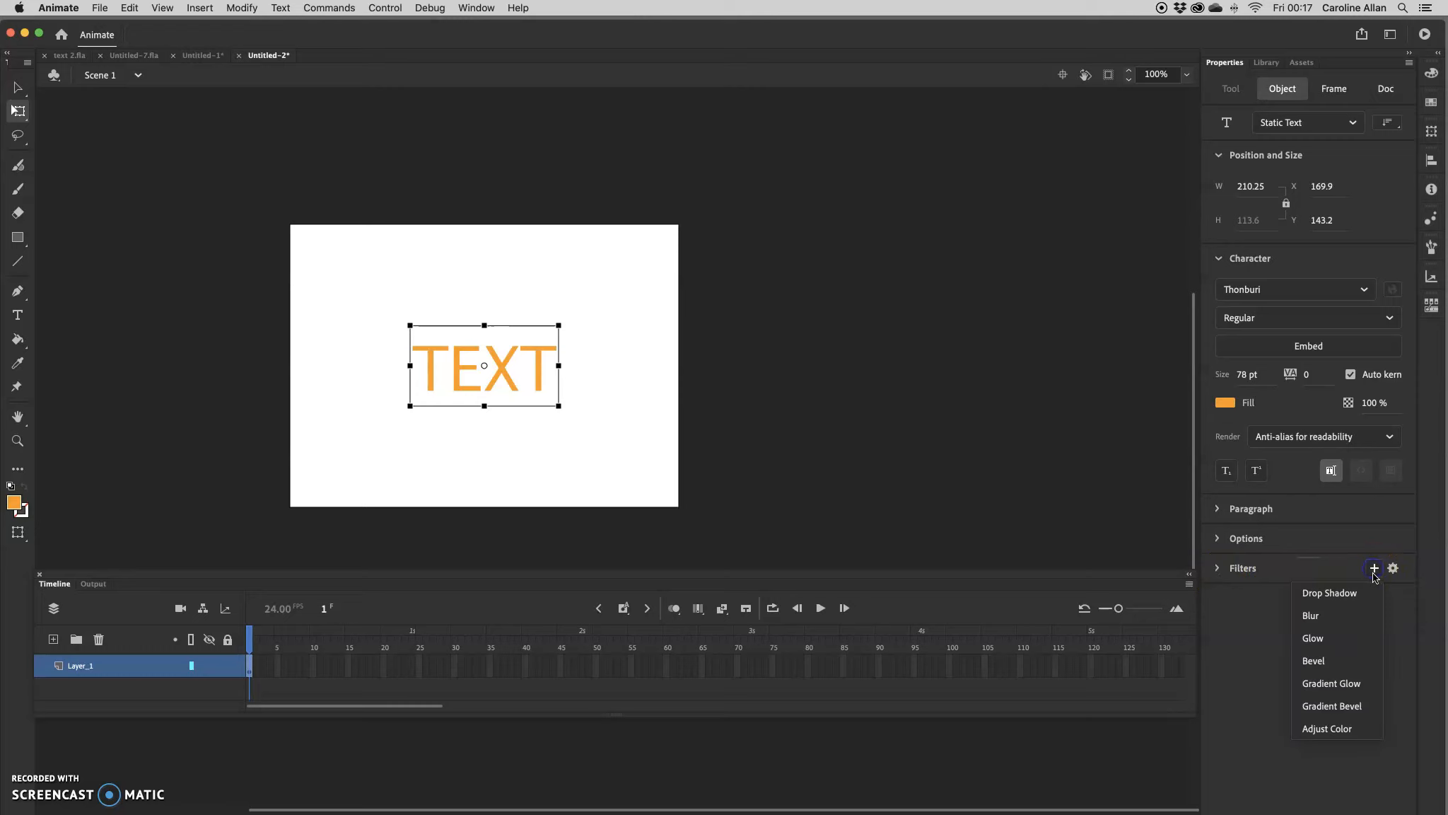
{"action": "left_click", "coordinate": [1316, 595]}
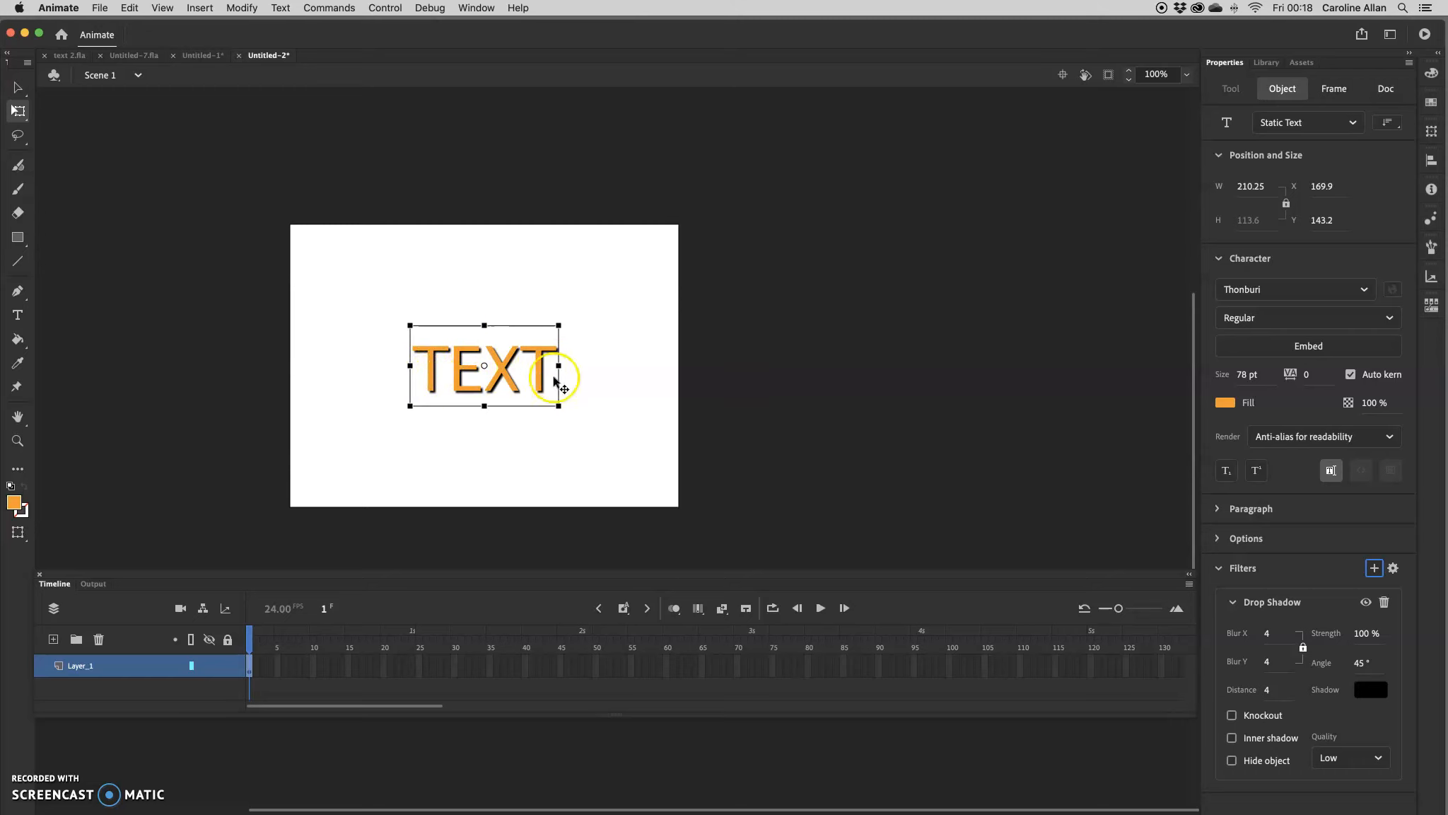
Break the text apart into individual letters and apply a Drop Shadow filter to all of them
{"action": "left_click", "coordinate": [237, 8]}
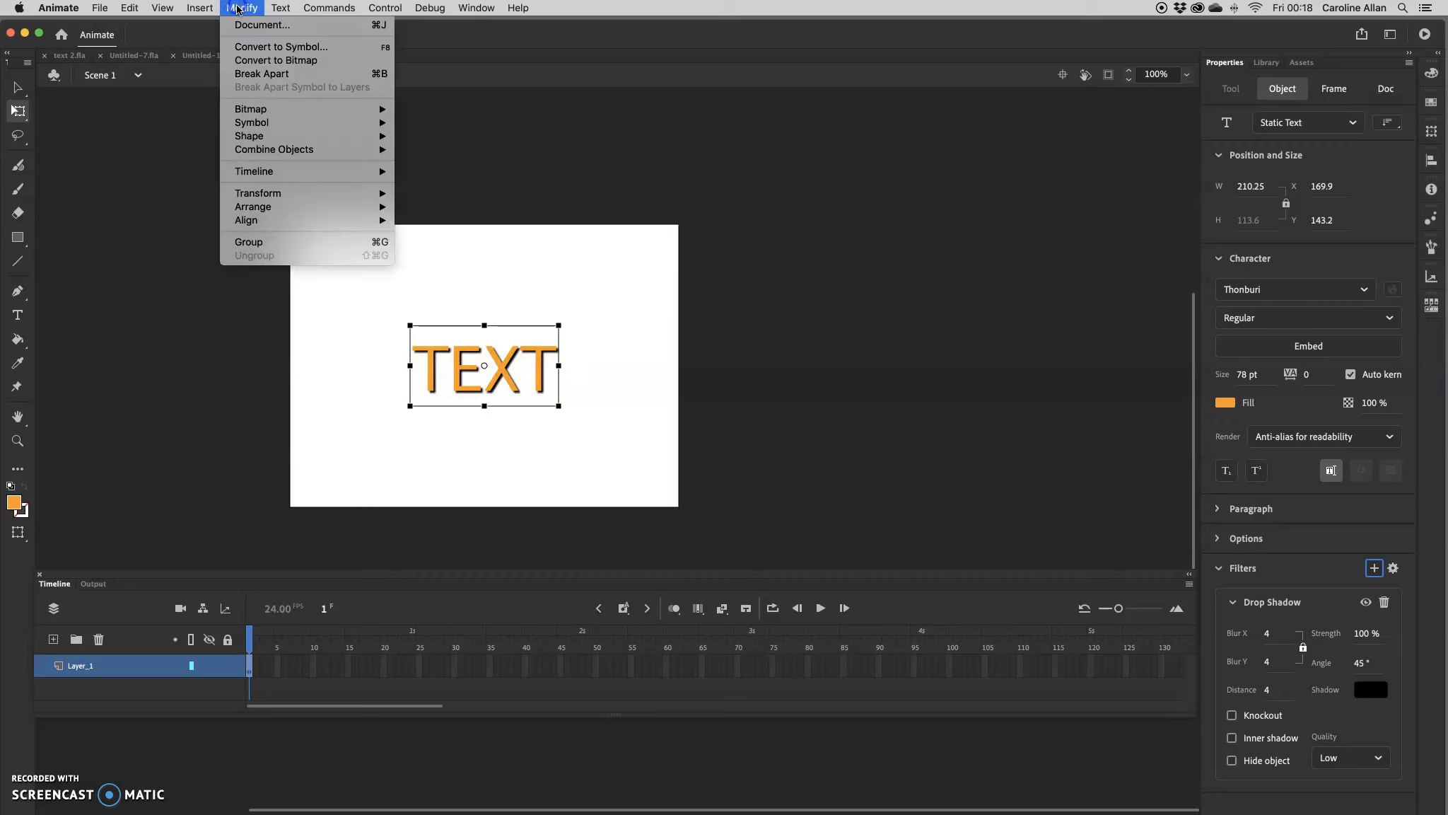
{"action": "left_click", "coordinate": [255, 74]}
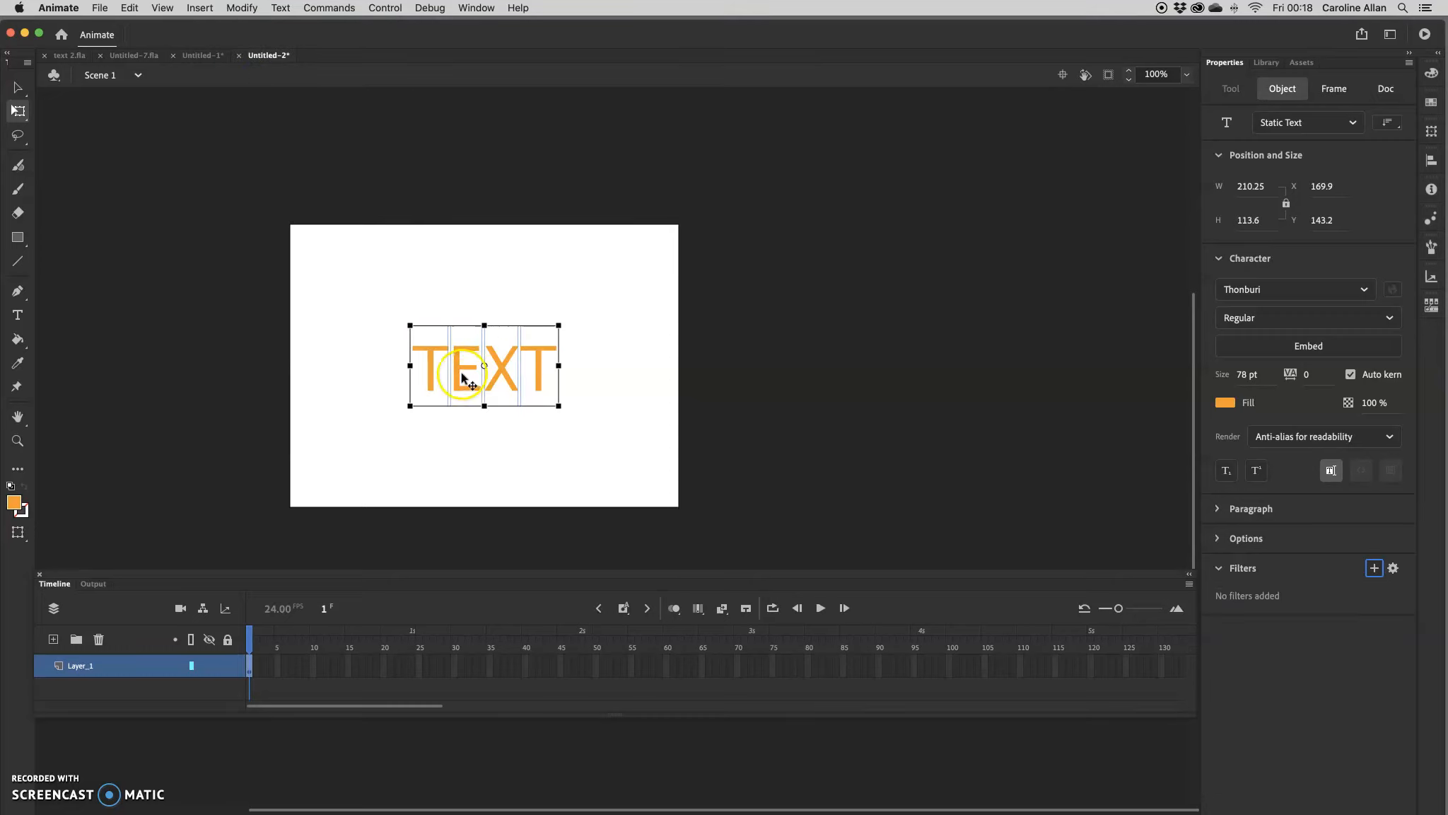
{"action": "left_click", "coordinate": [1375, 568]}
{"action": "left_click", "coordinate": [1322, 594]}
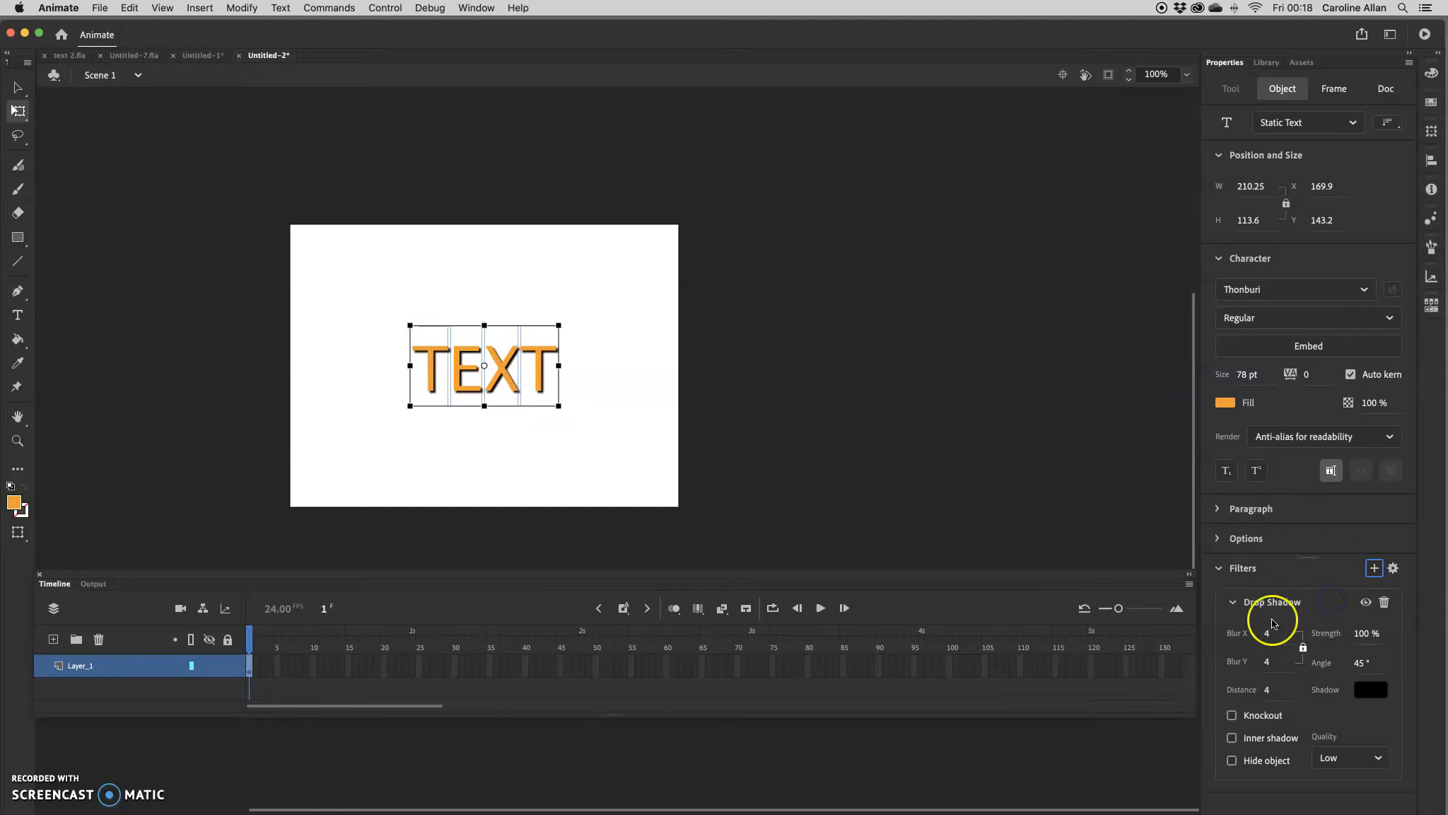
{"action": "left_click", "coordinate": [606, 385]}
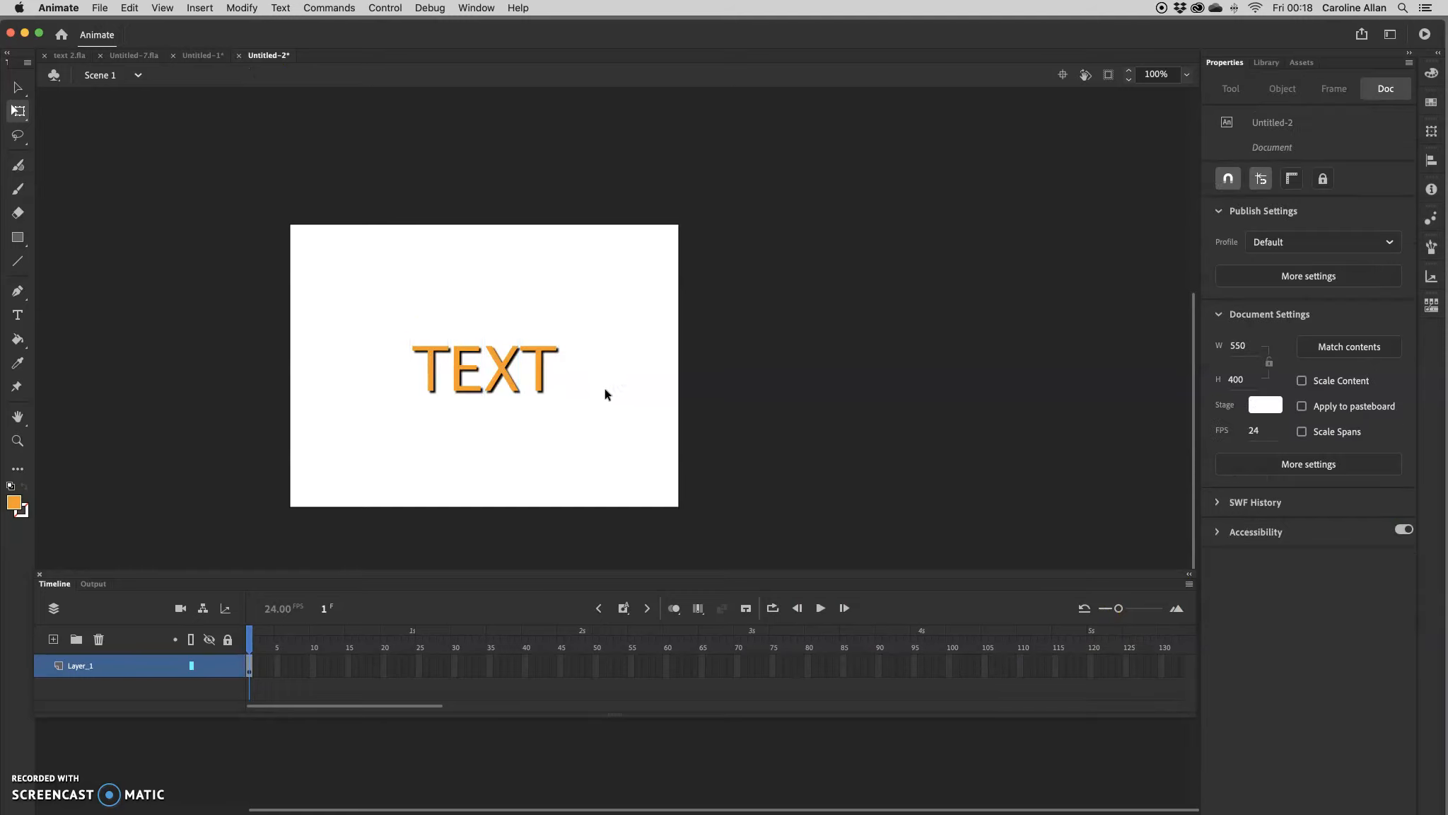
Select each letter of the word in turn to check that they are separate objects
{"action": "left_click", "coordinate": [460, 375]}
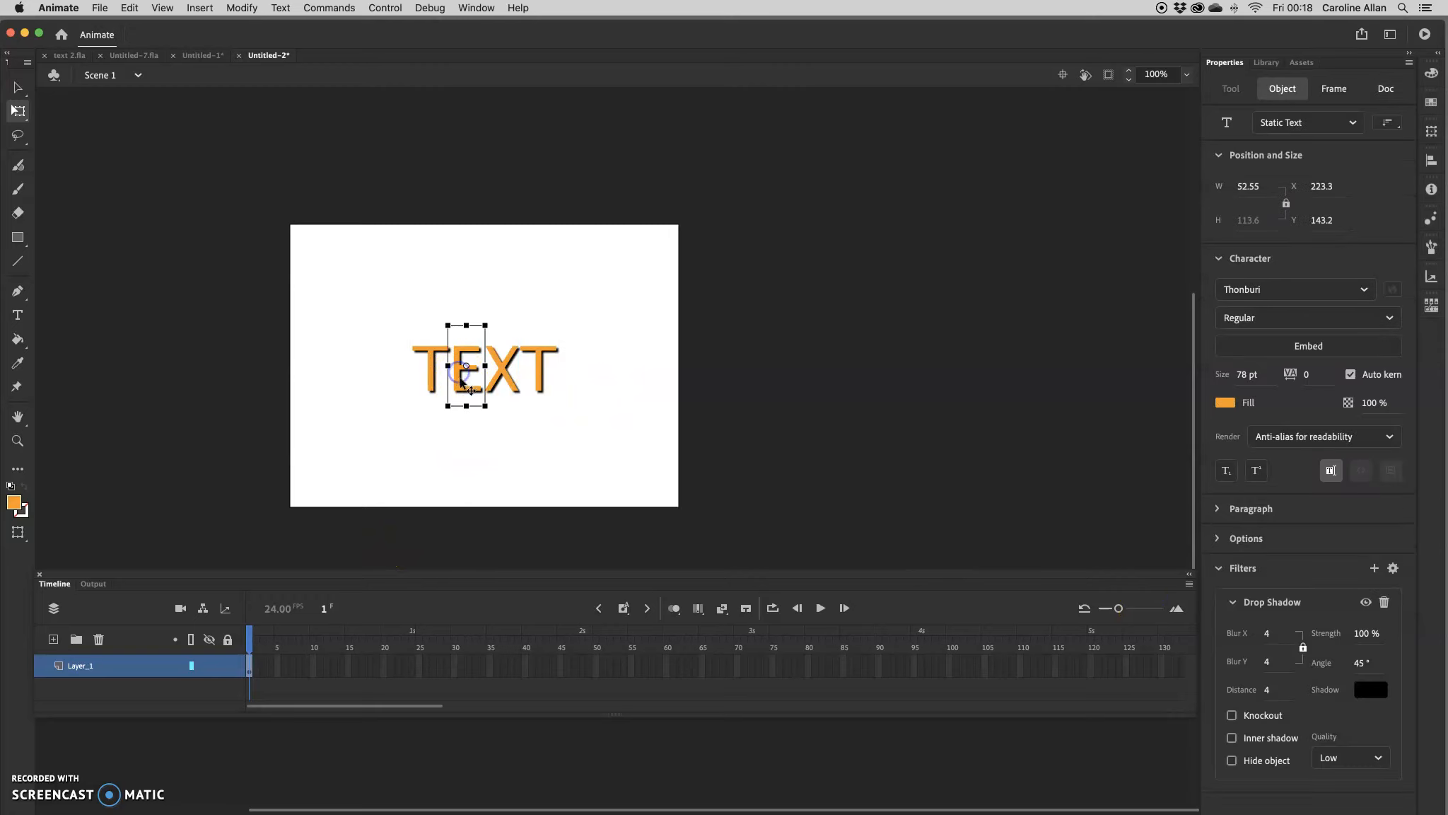
{"action": "left_click", "coordinate": [432, 378]}
{"action": "left_click", "coordinate": [503, 381]}
{"action": "mouse_move", "coordinate": [542, 385]}
{"action": "left_mouse_down"}
{"action": "mouse_move", "coordinate": [563, 424]}
{"action": "mouse_move", "coordinate": [542, 385]}
{"action": "left_mouse_up"}
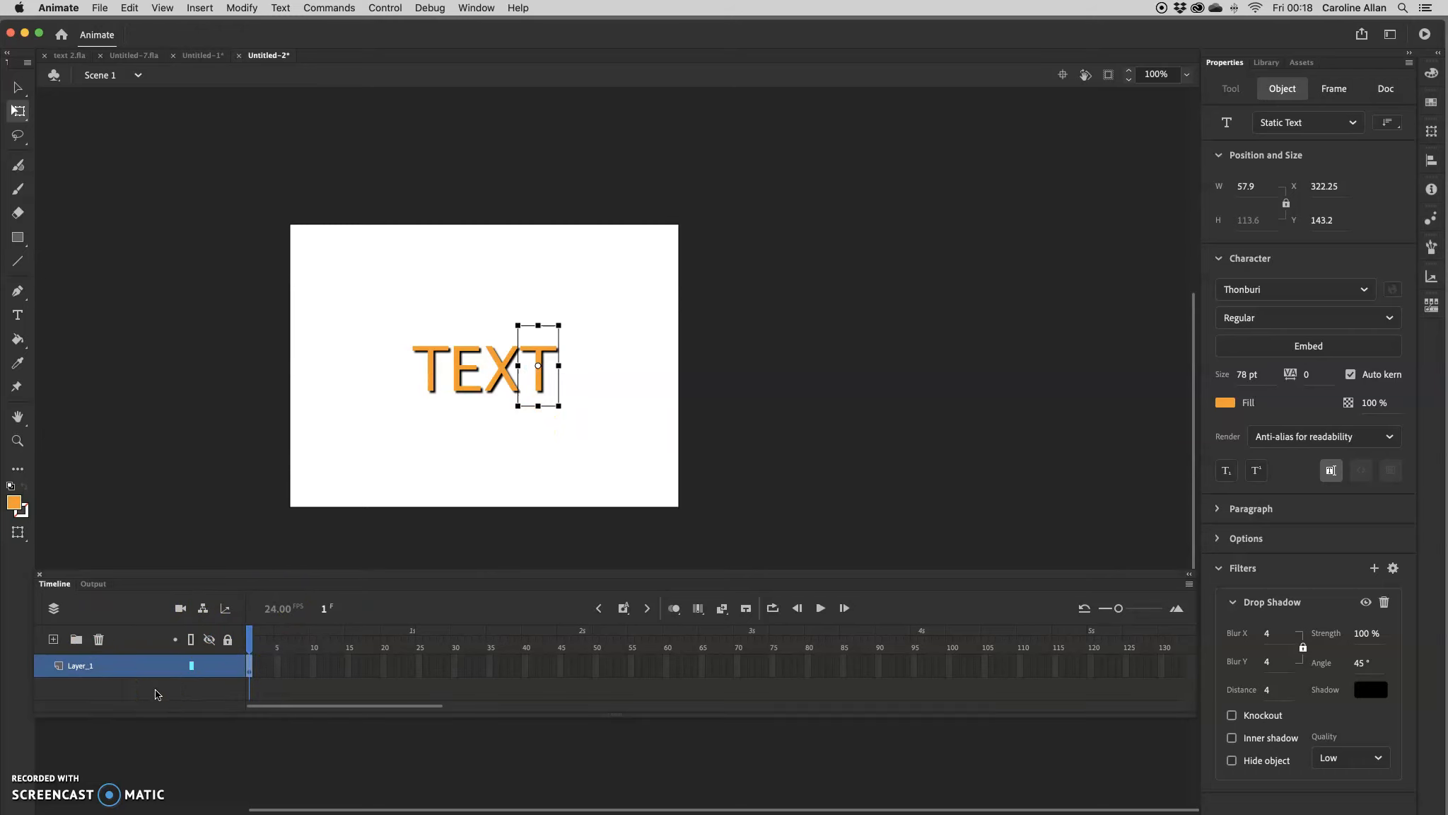
Make the timeline taller and distribute all four letters of TEXT to separate layers
{"action": "left_click_drag", "start_coordinate": [177, 716], "coordinate": [184, 784]}
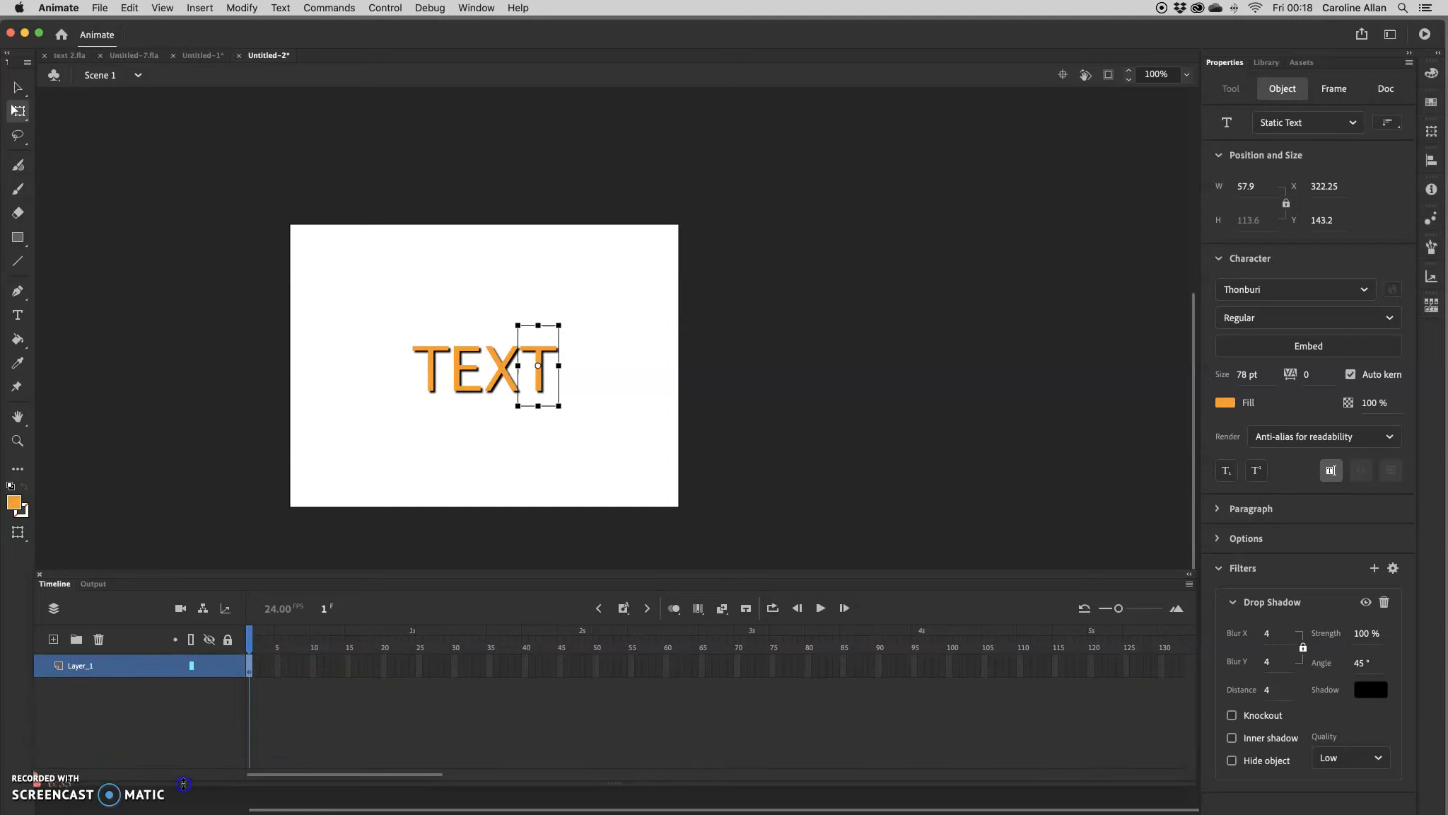
{"action": "left_click", "coordinate": [391, 315]}
{"action": "left_click_drag", "start_coordinate": [401, 314], "coordinate": [569, 410]}
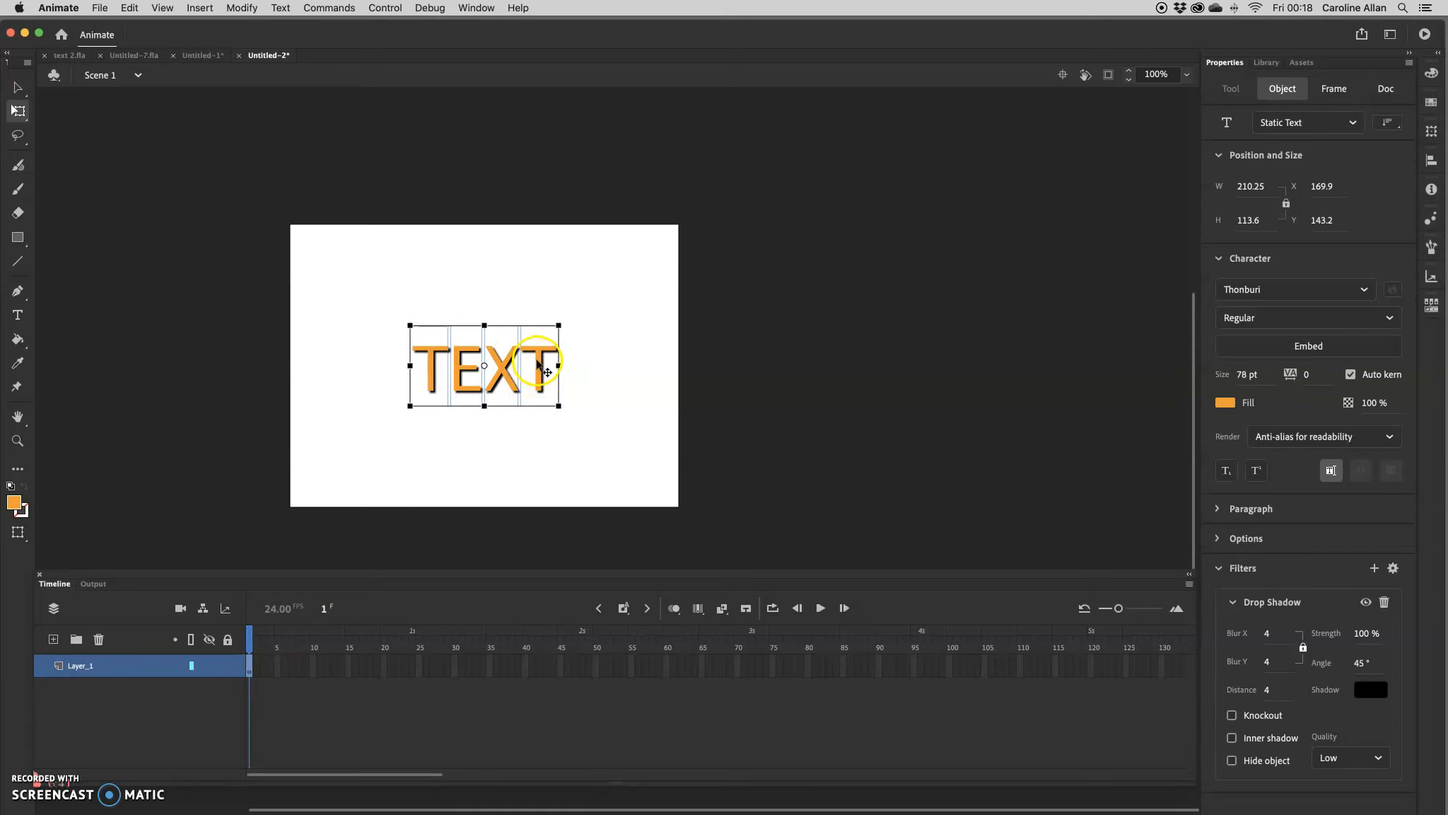
{"action": "right_click", "coordinate": [547, 372]}
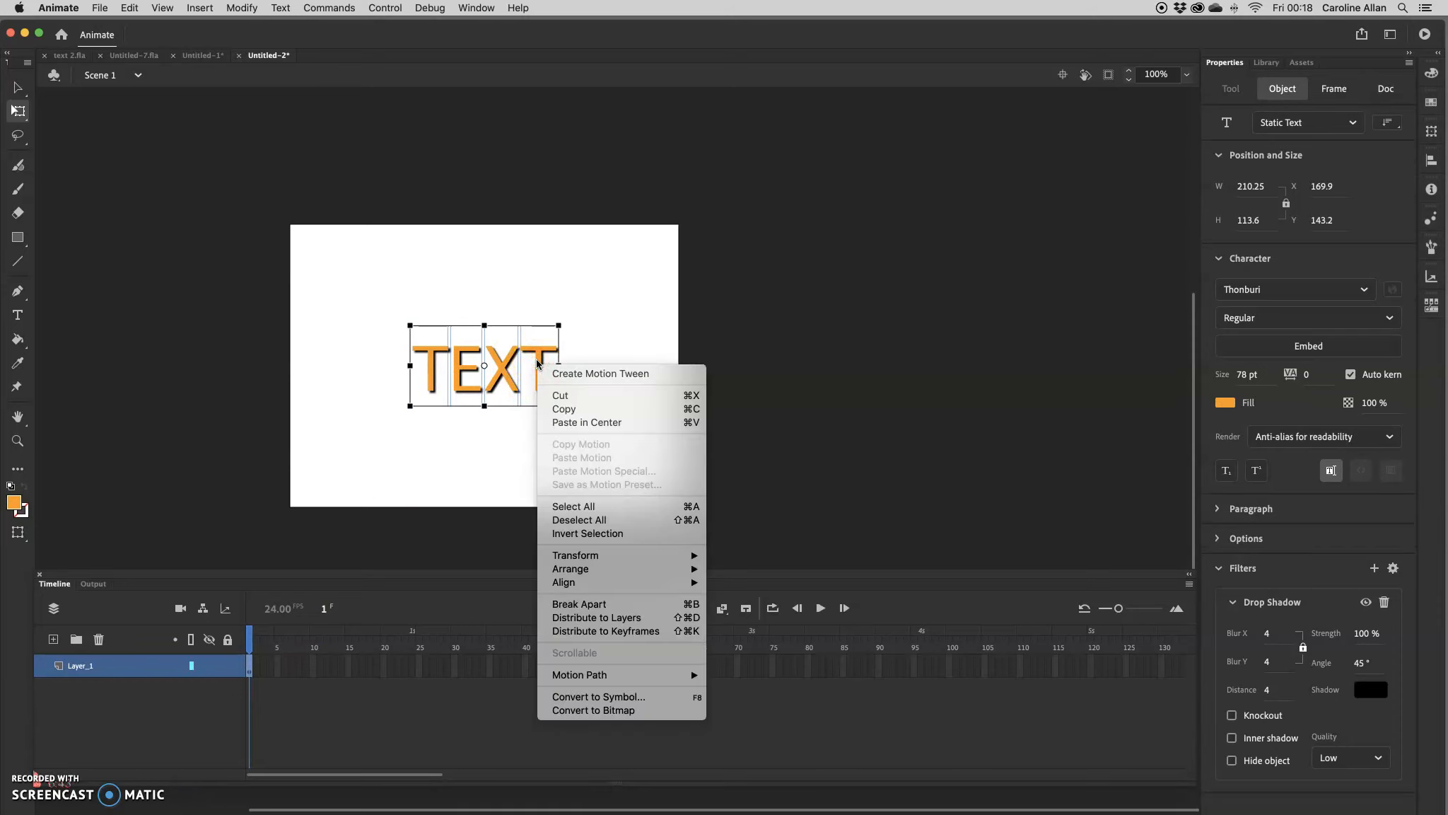
{"action": "left_click", "coordinate": [586, 617]}
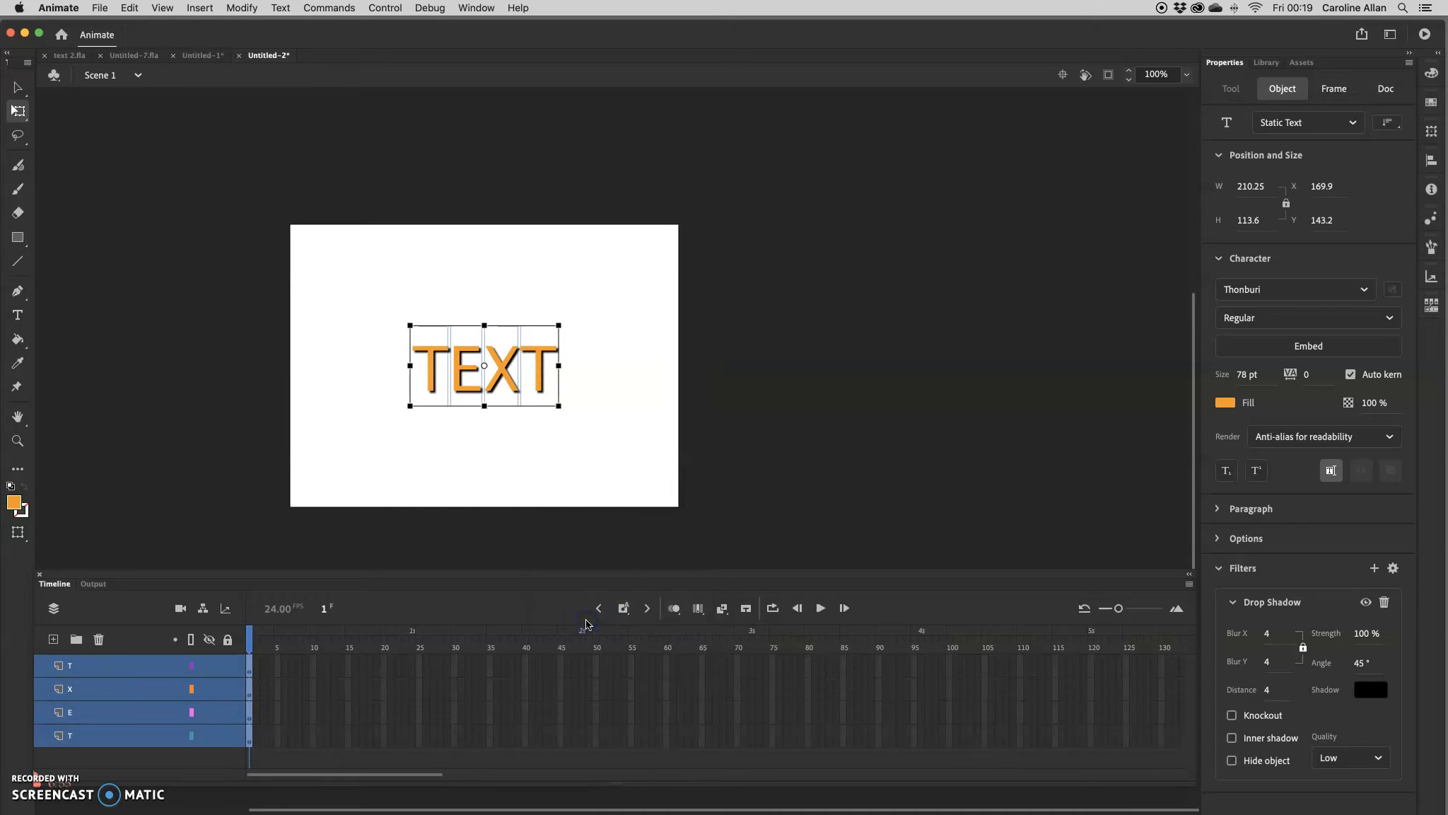
Create a motion tween on the first frame of all four letter layers at once
{"action": "left_click", "coordinate": [333, 630]}
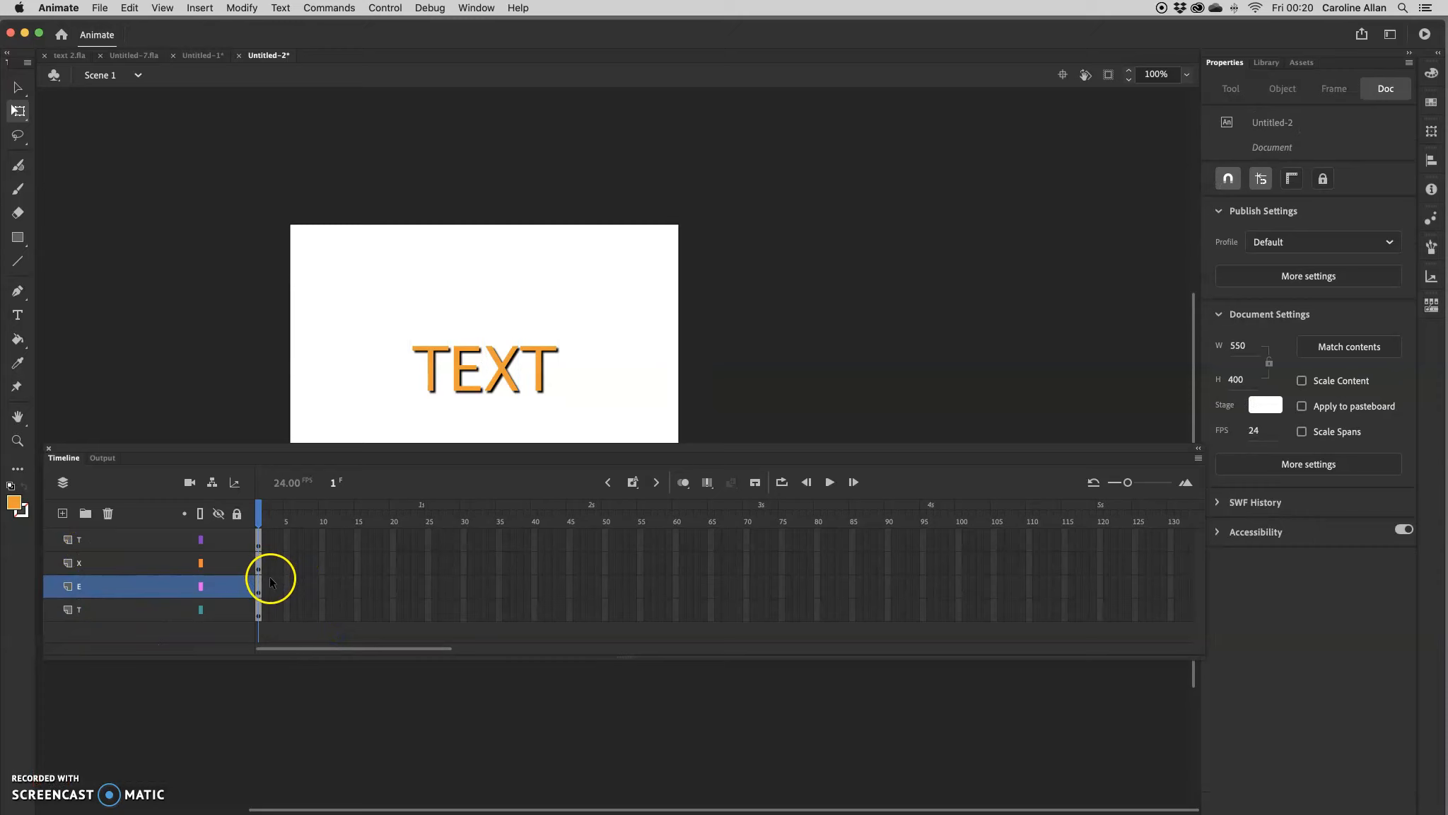
{"action": "left_click", "coordinate": [259, 541]}
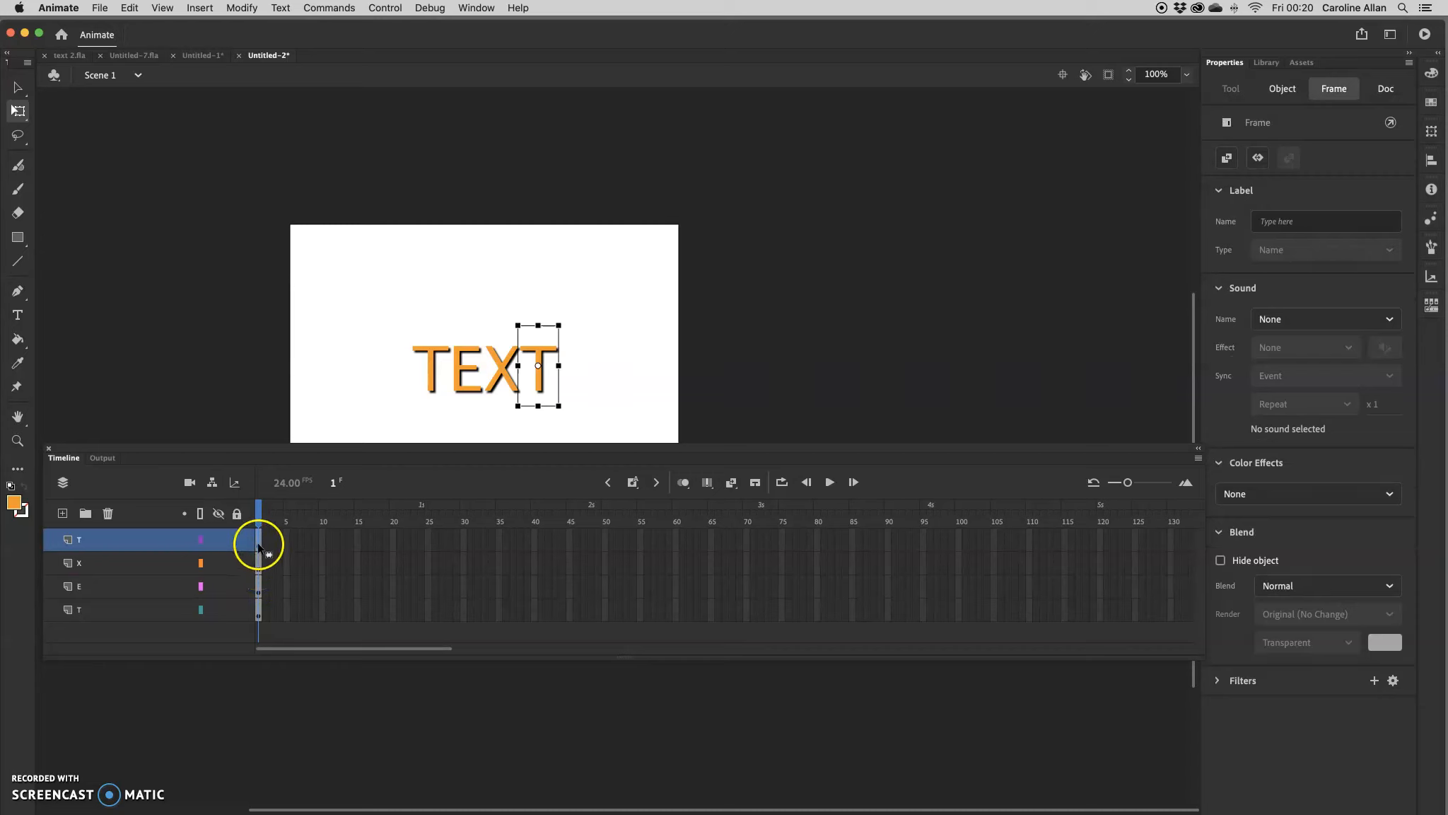
{"action": "left_click", "coordinate": [259, 546]}
{"action": "left_click", "coordinate": [259, 612], "text": "shift"}
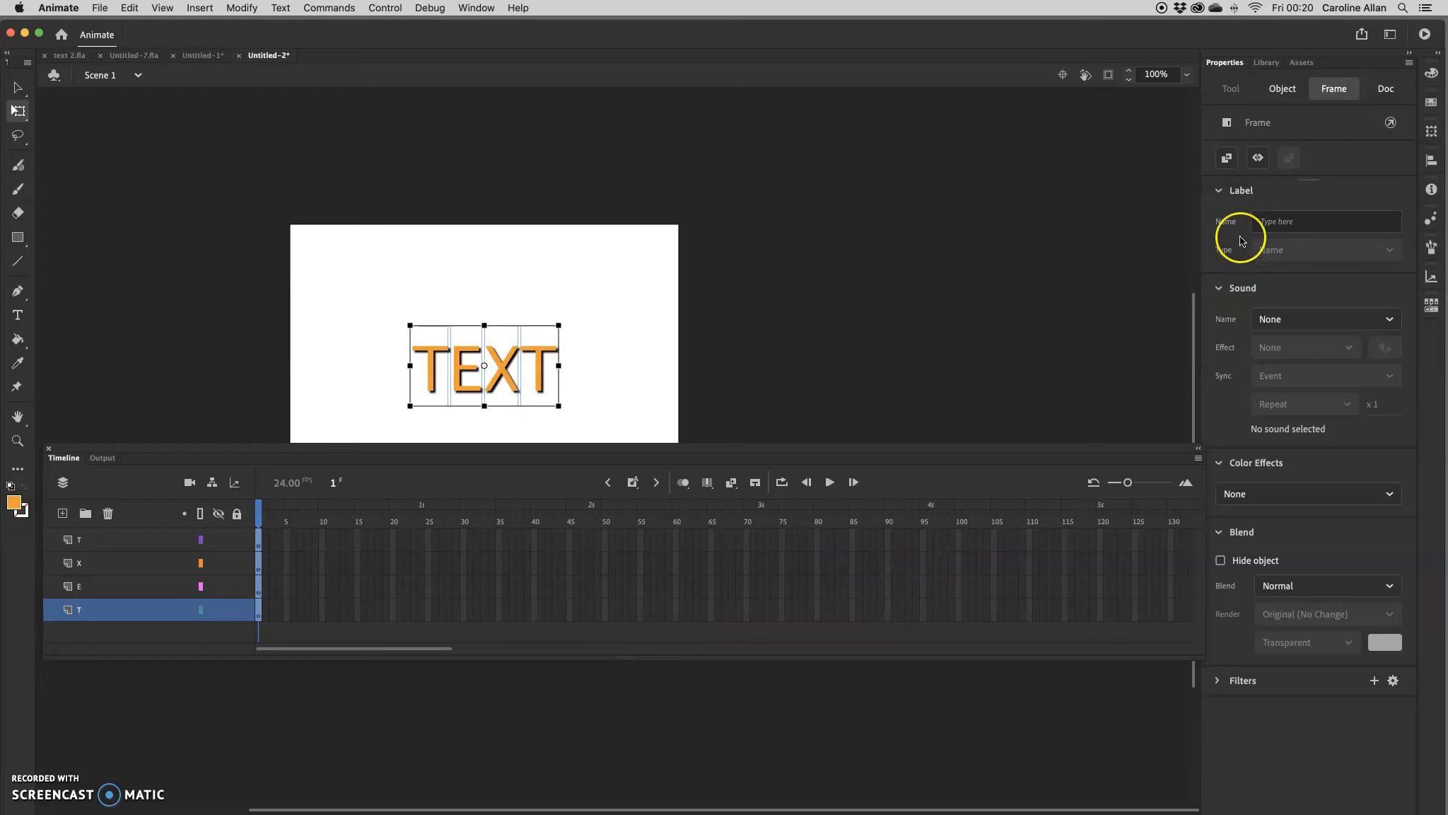
{"action": "left_click", "coordinate": [1258, 159]}
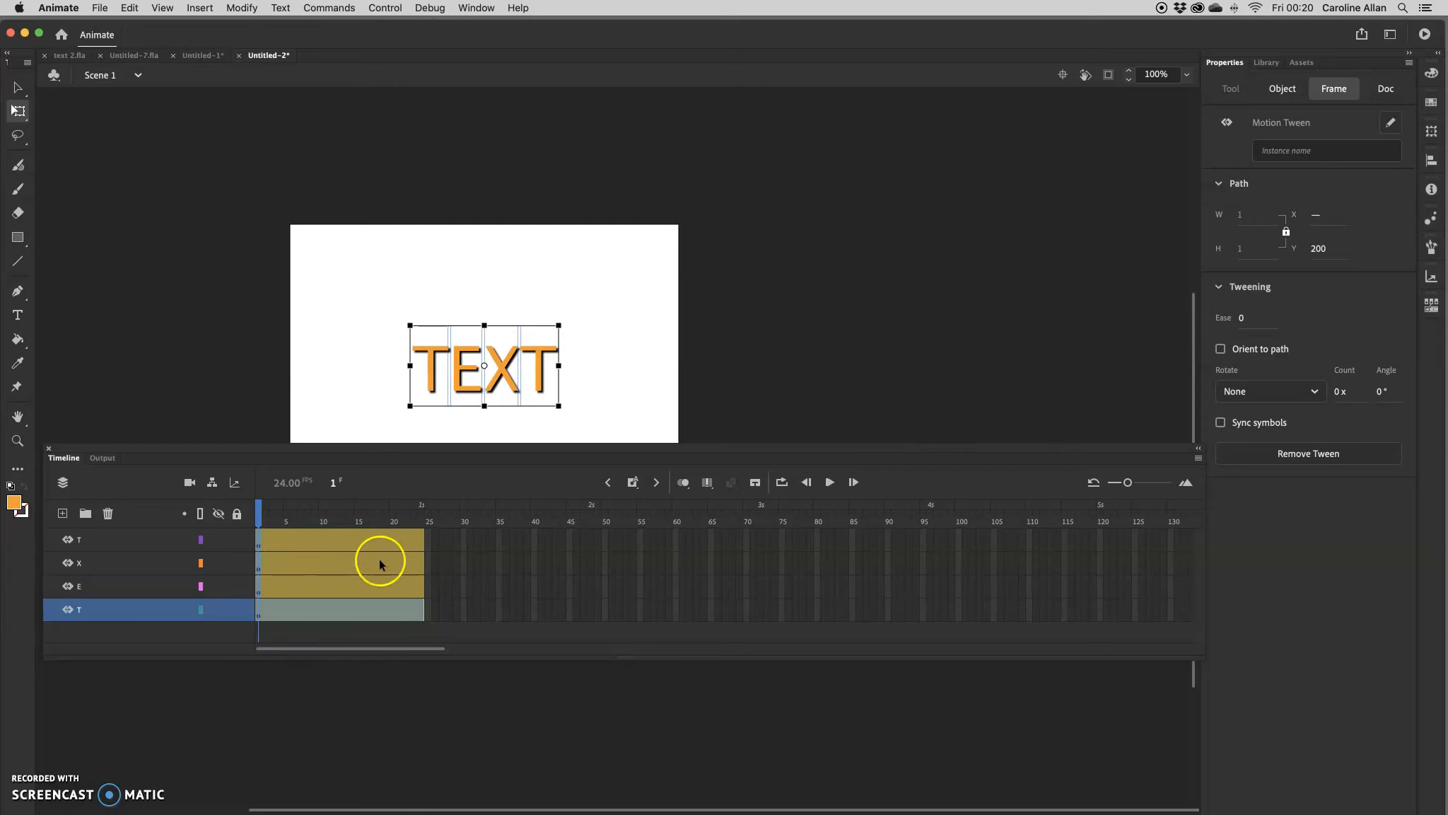
Move the timeline clear of the stage and insert keyframes at frame 24 on all four letter layers
{"action": "left_click", "coordinate": [447, 544]}
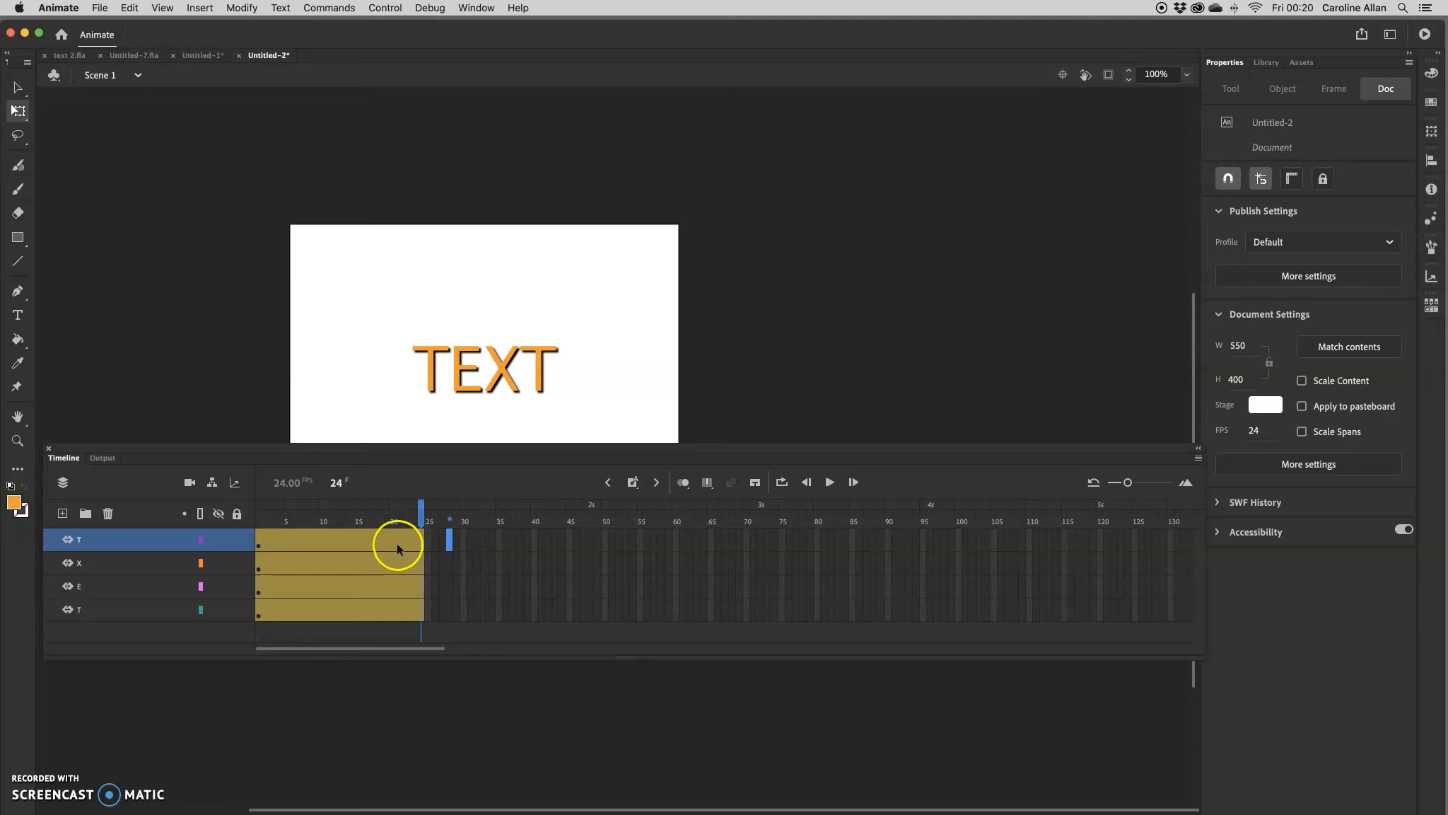
{"action": "mouse_move", "coordinate": [417, 510]}
{"action": "left_mouse_down"}
{"action": "mouse_move", "coordinate": [327, 509]}
{"action": "mouse_move", "coordinate": [414, 509]}
{"action": "left_mouse_up"}
{"action": "left_click_drag", "start_coordinate": [443, 451], "coordinate": [504, 531]}
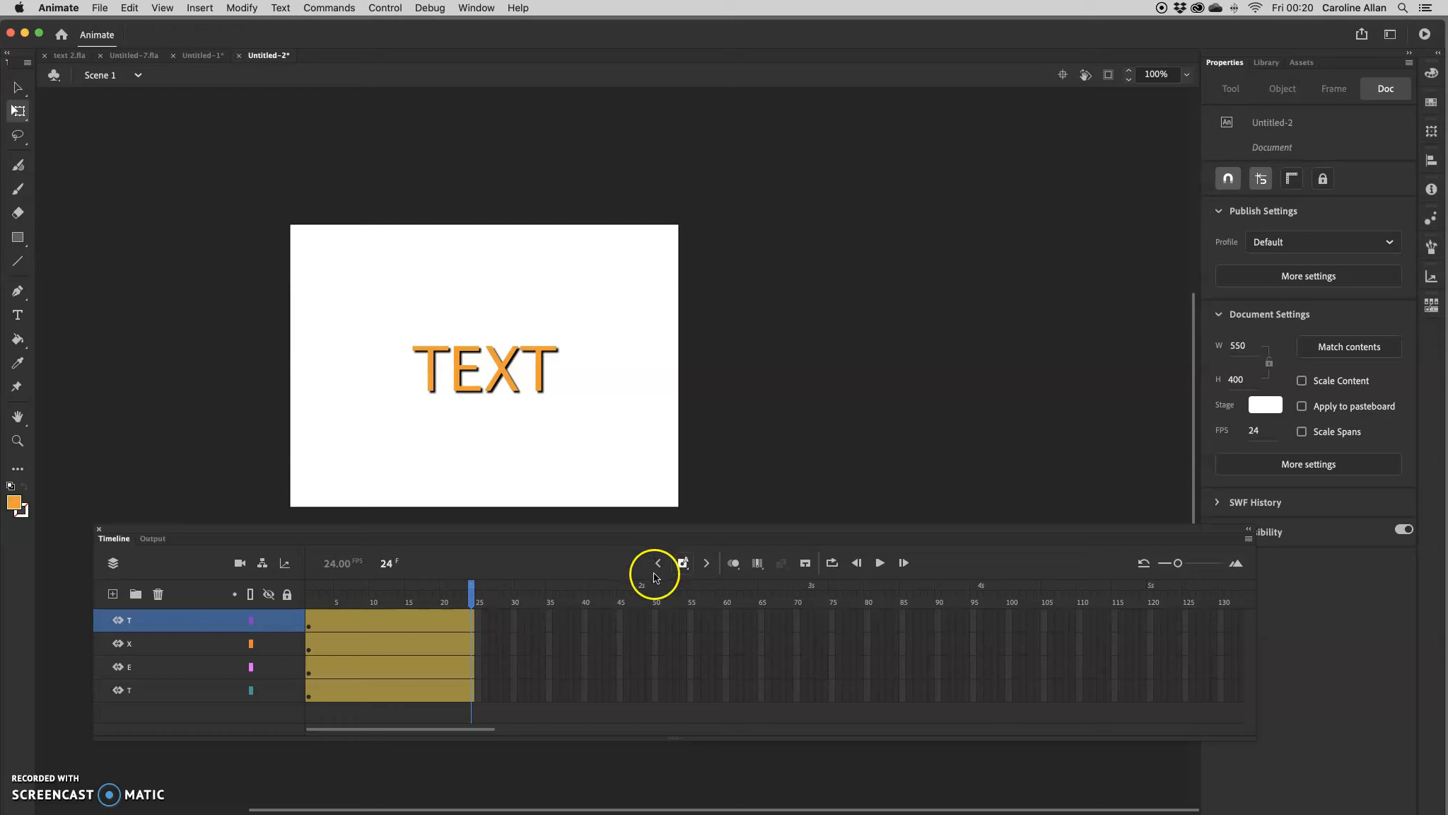
{"action": "left_click", "coordinate": [473, 623]}
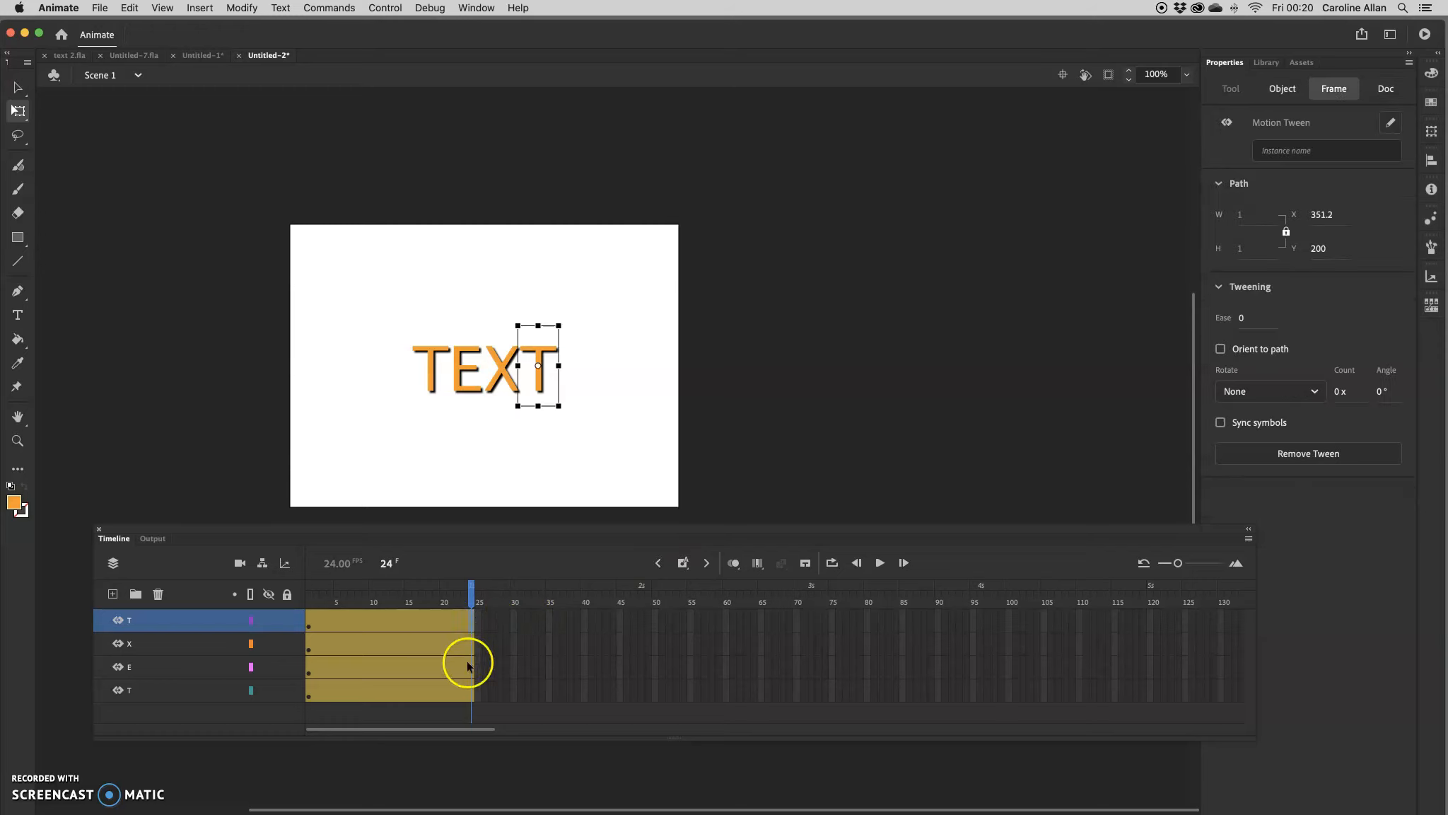
{"action": "left_click", "coordinate": [472, 697]}
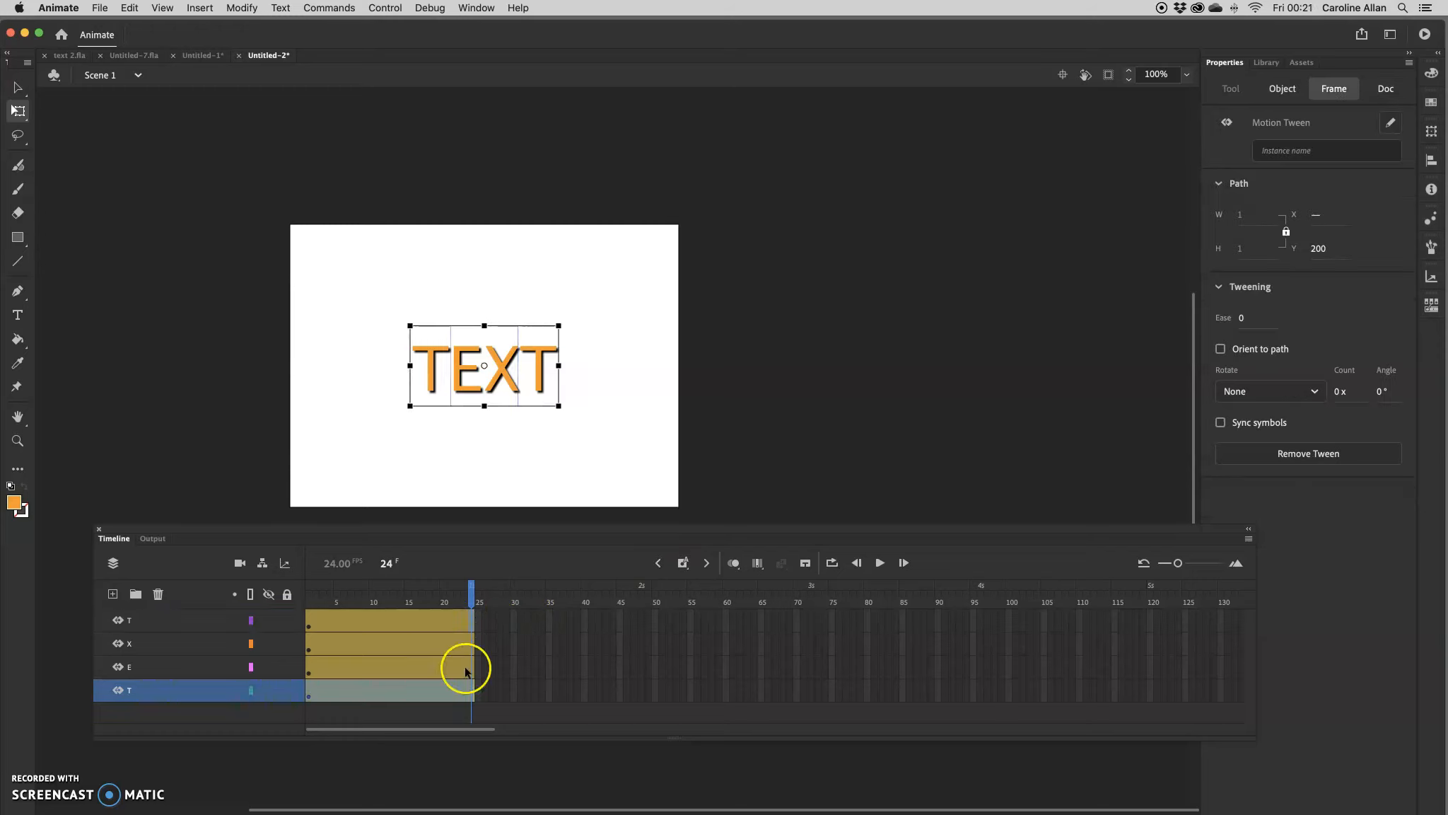
{"action": "left_click", "coordinate": [212, 620]}
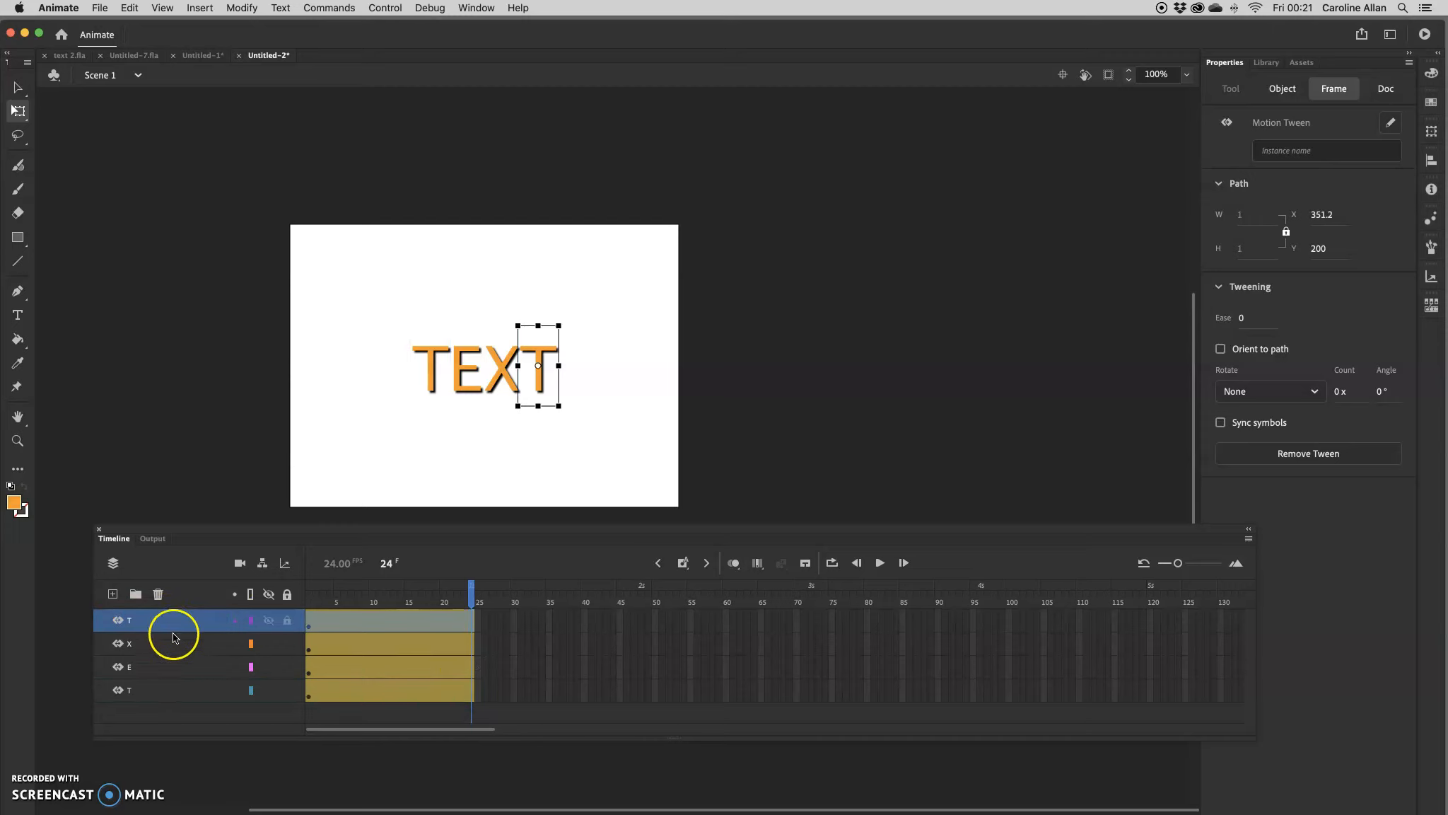
{"action": "left_click", "coordinate": [178, 687], "text": "shift"}
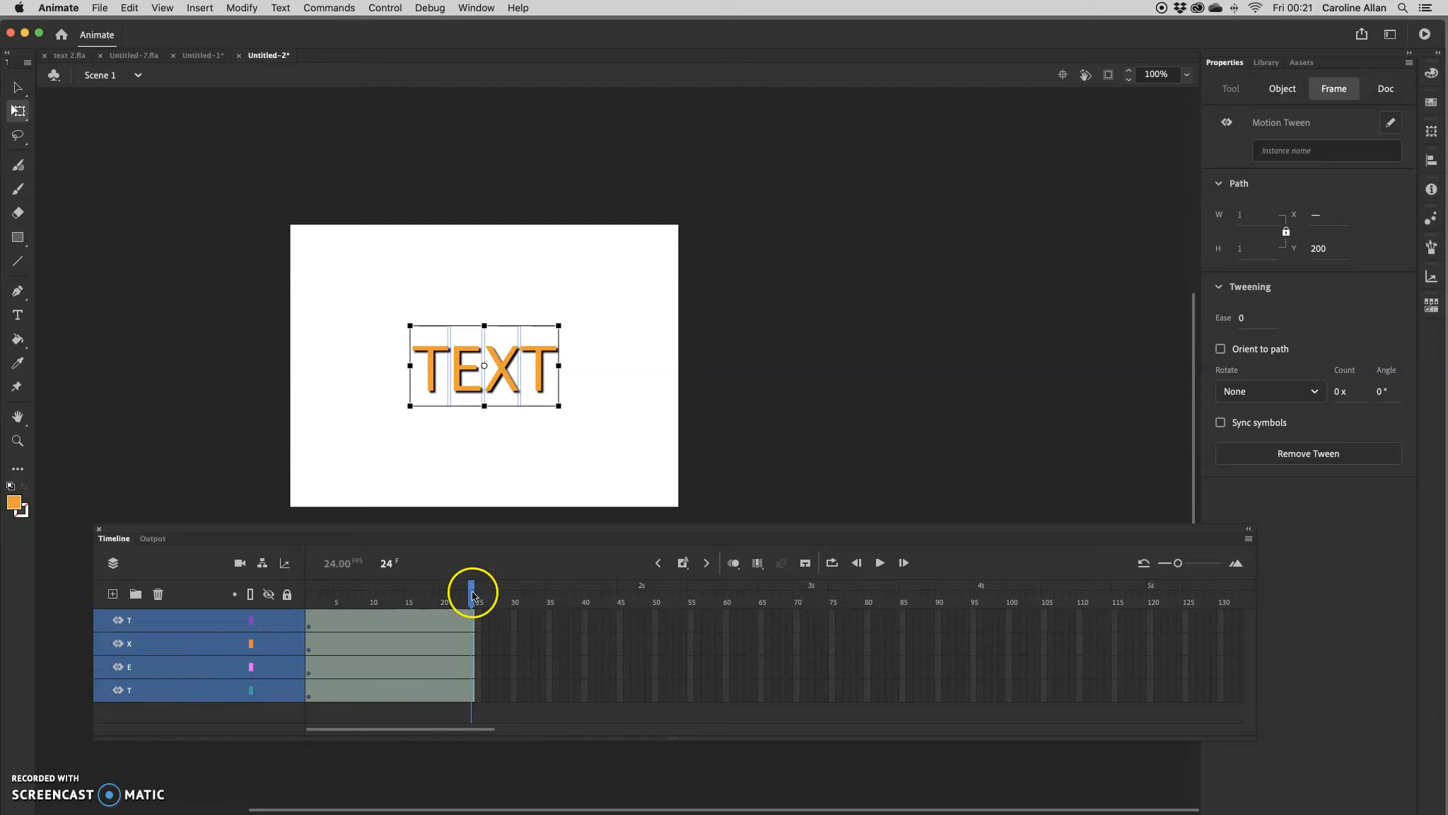
{"action": "left_click", "coordinate": [683, 563]}
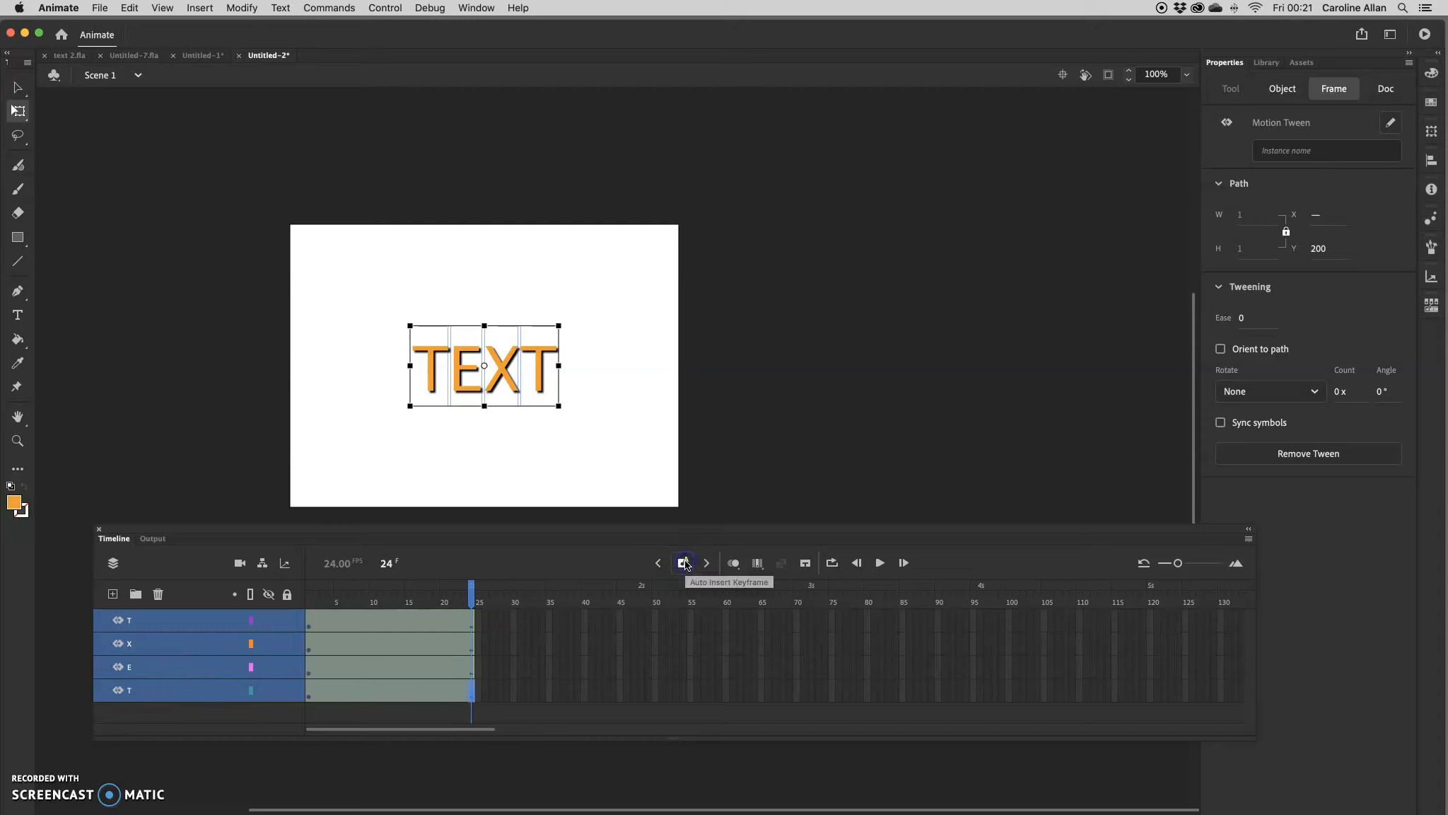
{"action": "left_click", "coordinate": [472, 597]}
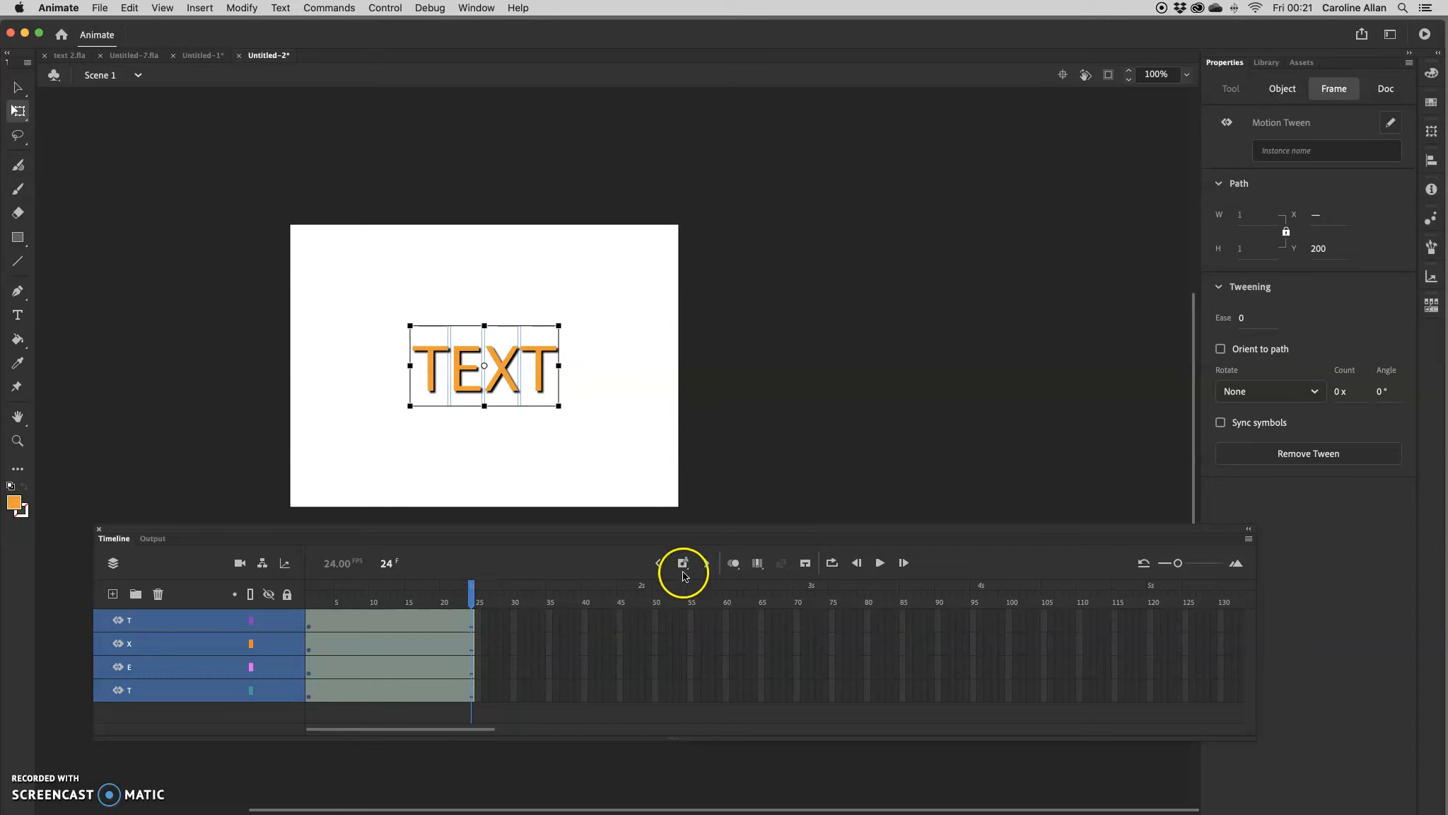
Insert keyframes at frame 40 on all four letter layers and scrub through the timeline to check them
{"action": "left_click", "coordinate": [541, 667]}
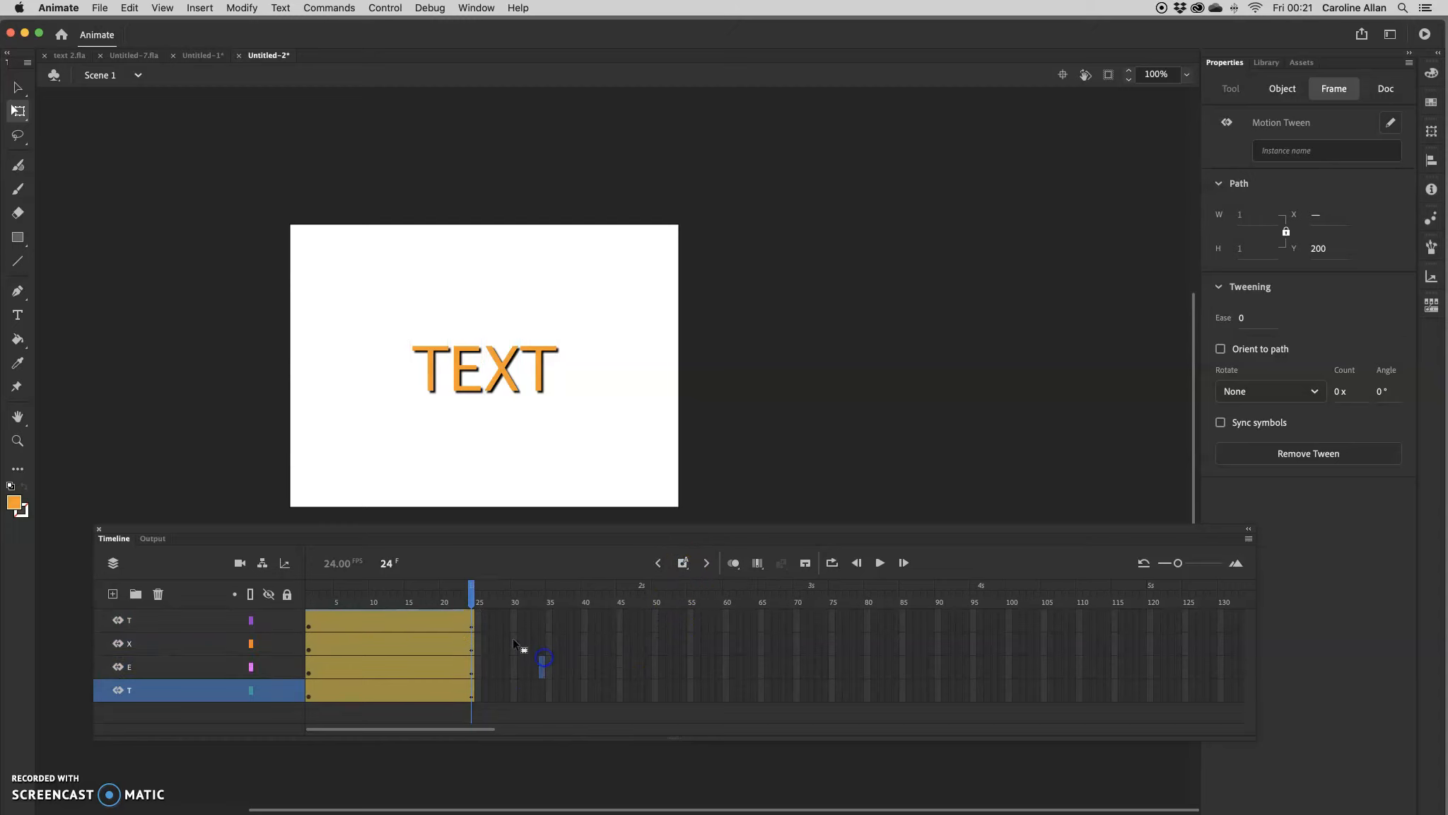
{"action": "left_click", "coordinate": [479, 593]}
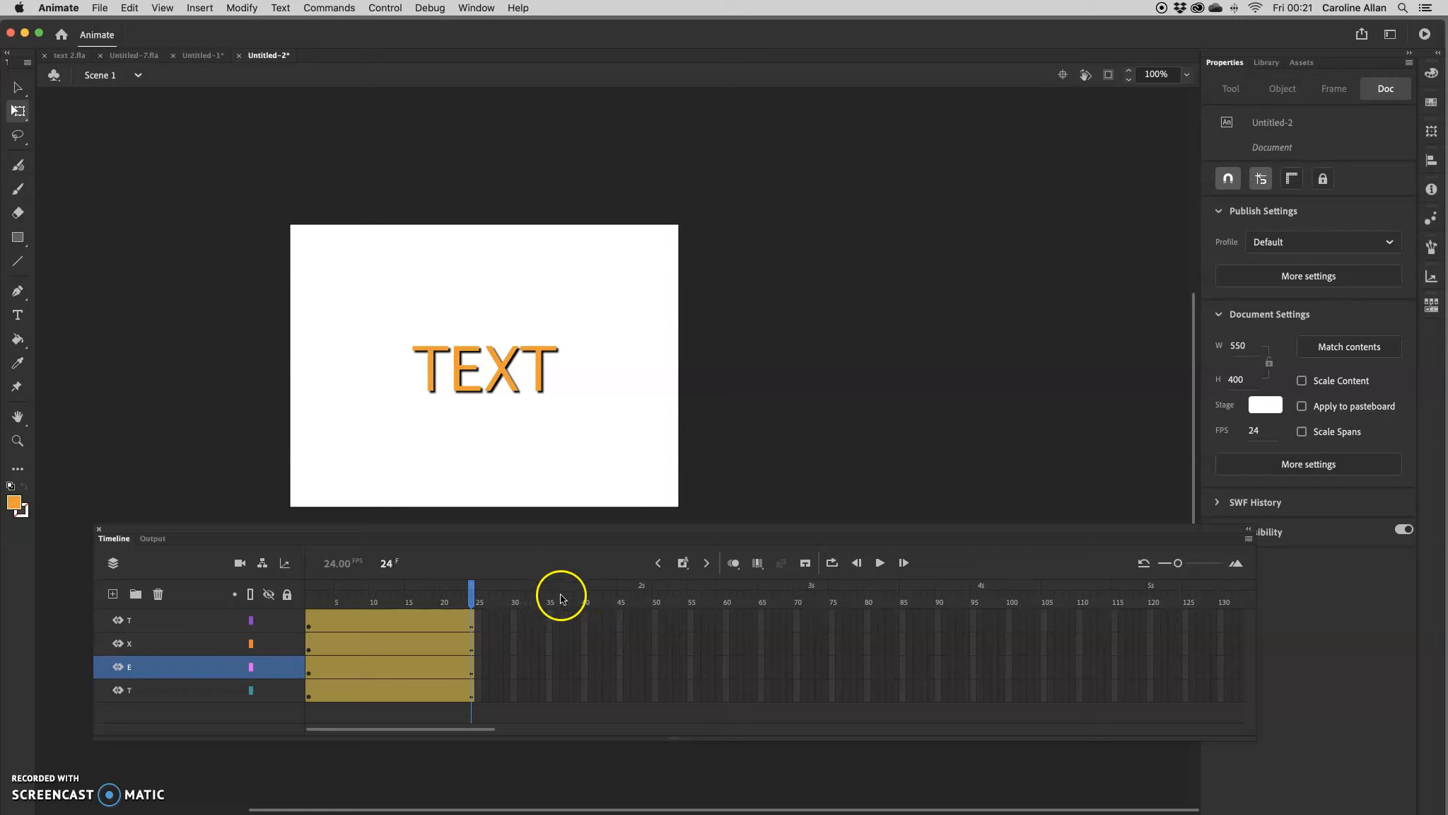
{"action": "left_click", "coordinate": [585, 590]}
{"action": "left_click", "coordinate": [584, 602]}
{"action": "left_click", "coordinate": [586, 619]}
{"action": "left_click", "coordinate": [586, 691], "text": "shift"}
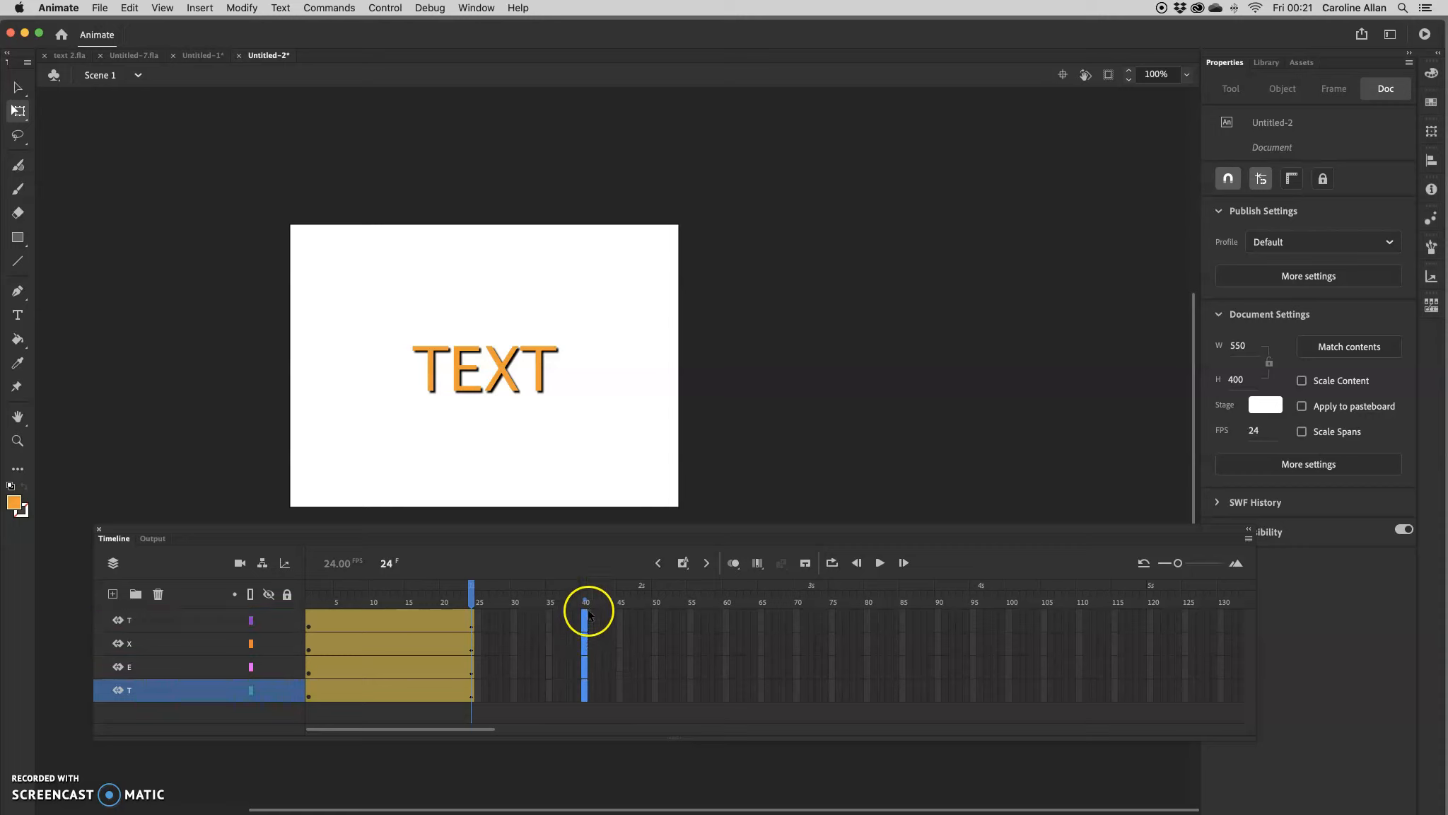
{"action": "left_click", "coordinate": [683, 563]}
{"action": "left_click_drag", "start_coordinate": [577, 587], "coordinate": [518, 589]}
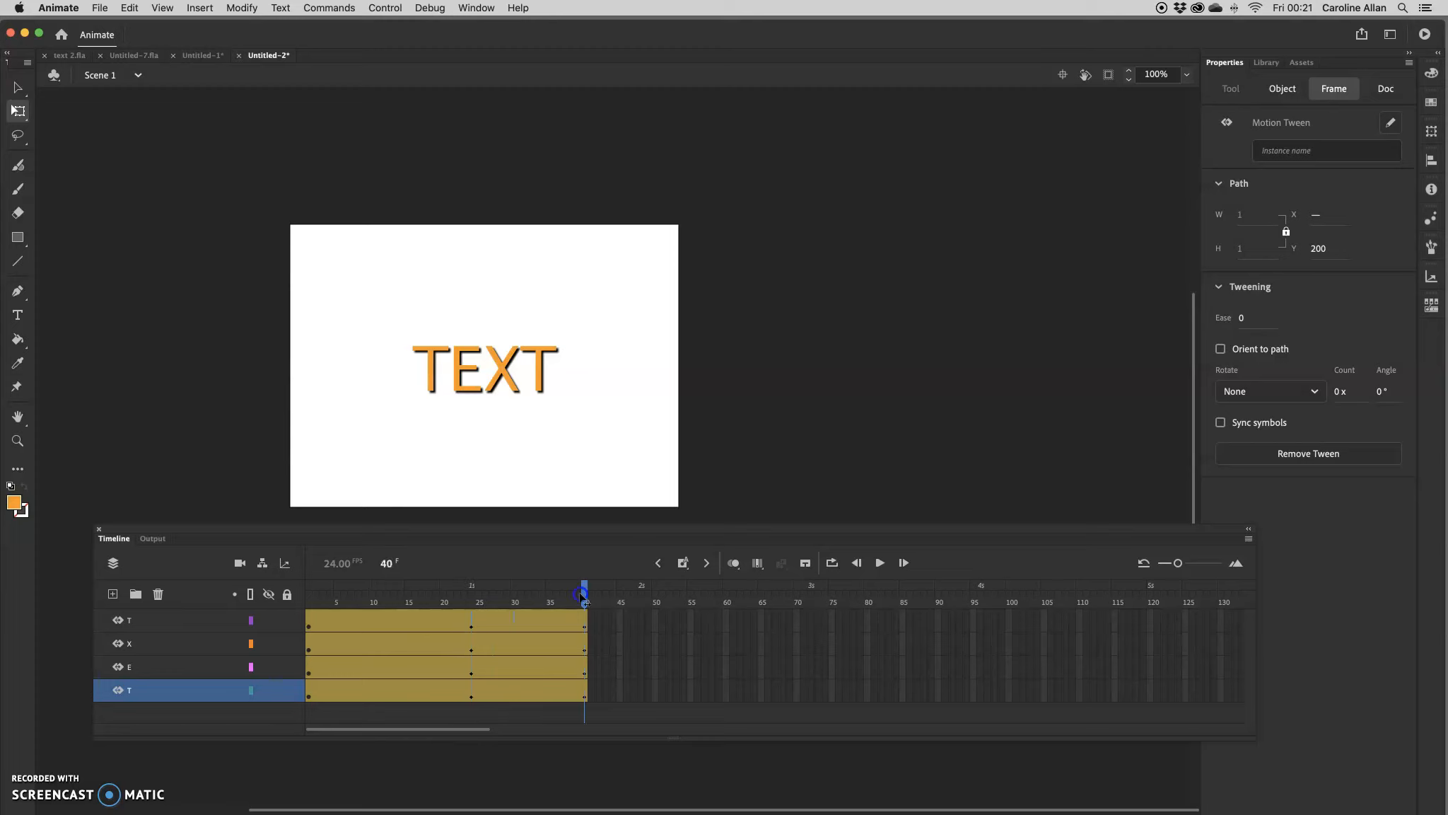
{"action": "left_click_drag", "start_coordinate": [312, 595], "coordinate": [594, 610]}
{"action": "left_click", "coordinate": [626, 616]}
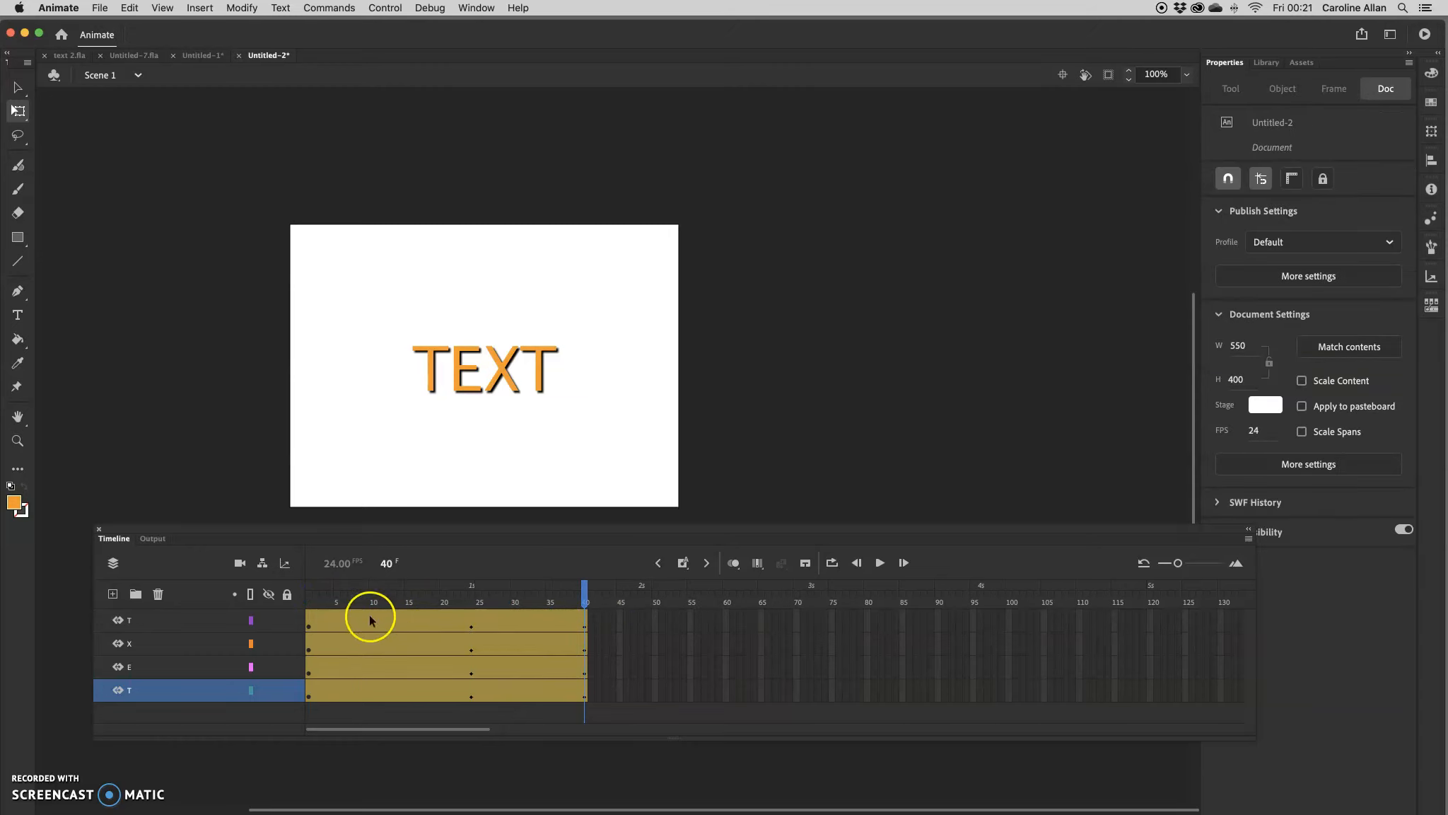
At frame 1, move each letter off a different corner of the stage, with E at lower left and X at lower right, and test the movie
{"action": "left_click", "coordinate": [309, 600]}
{"action": "left_click", "coordinate": [309, 626]}
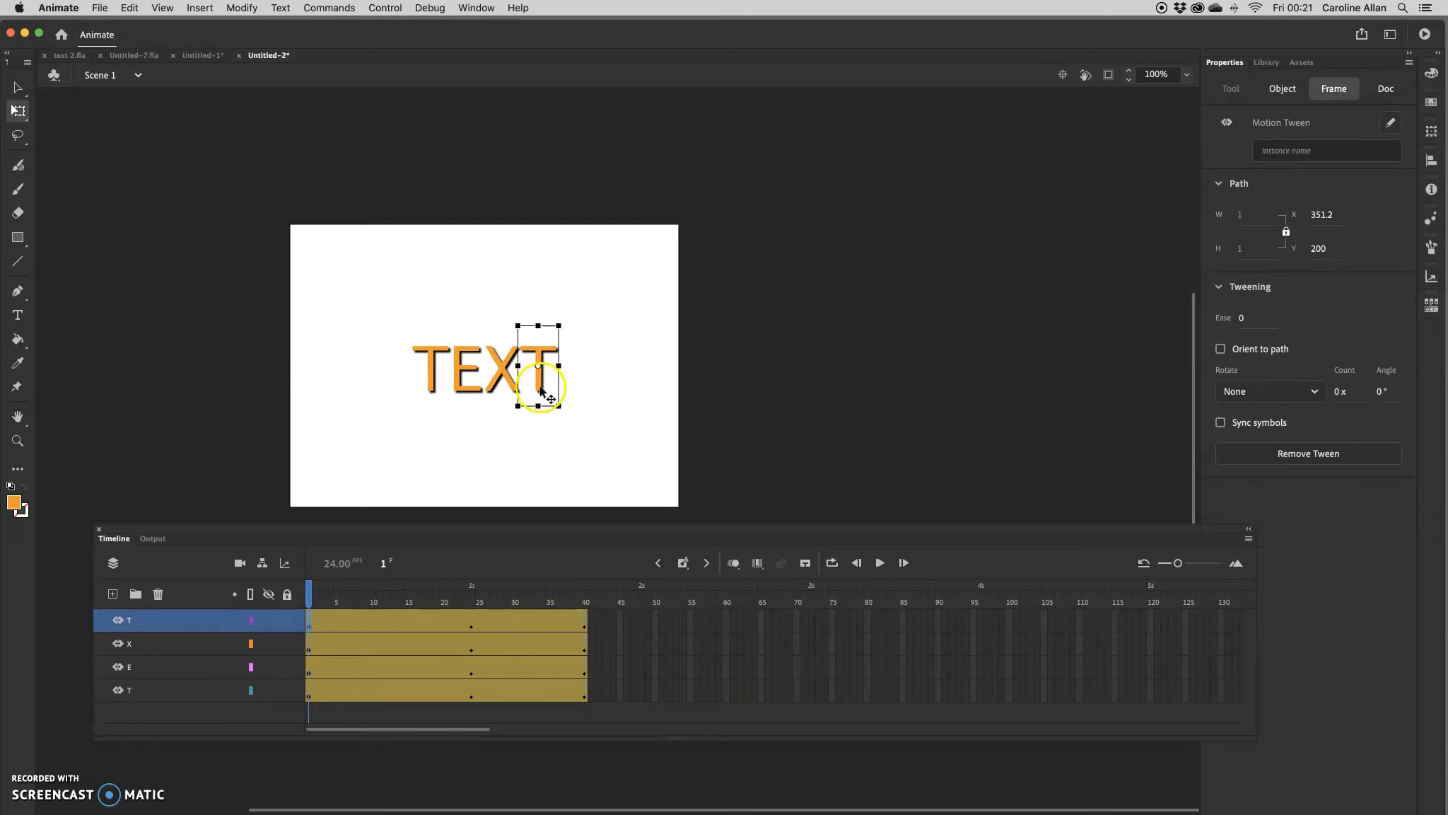
{"action": "left_click_drag", "start_coordinate": [539, 387], "coordinate": [701, 243]}
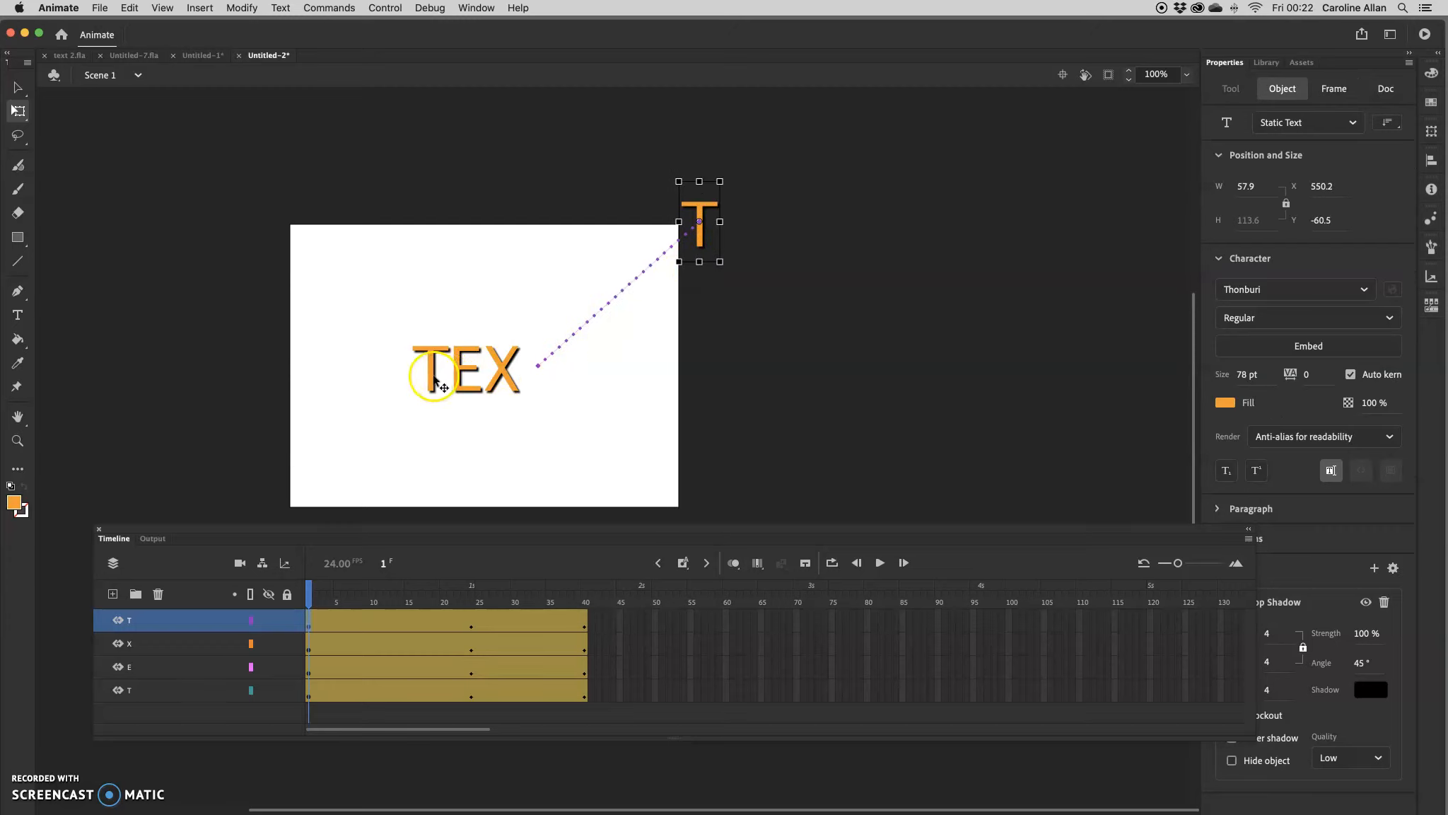
{"action": "left_click_drag", "start_coordinate": [432, 378], "coordinate": [239, 198]}
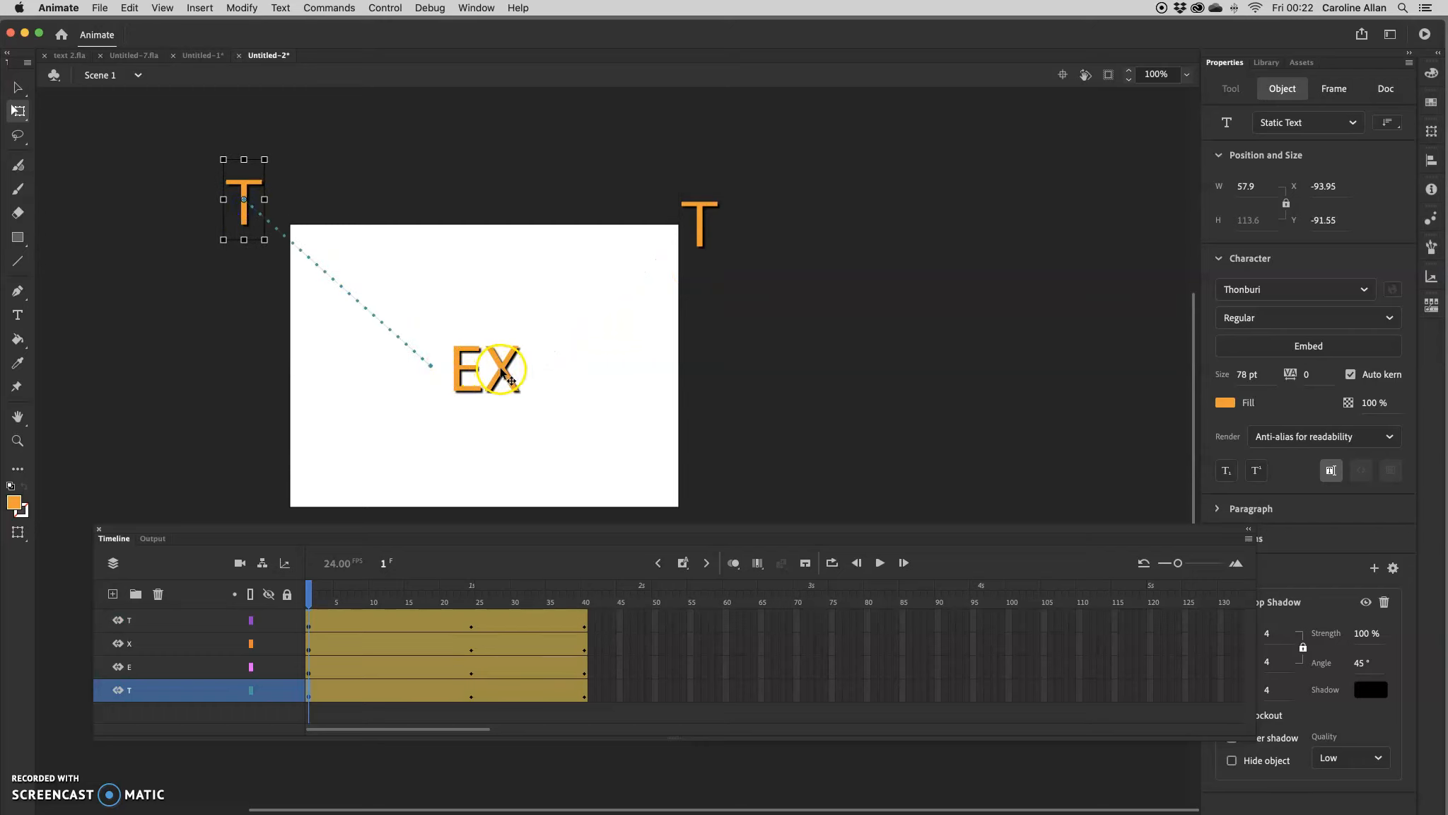
{"action": "left_click", "coordinate": [504, 368]}
{"action": "left_click_drag", "start_coordinate": [713, 475], "coordinate": [726, 501]}
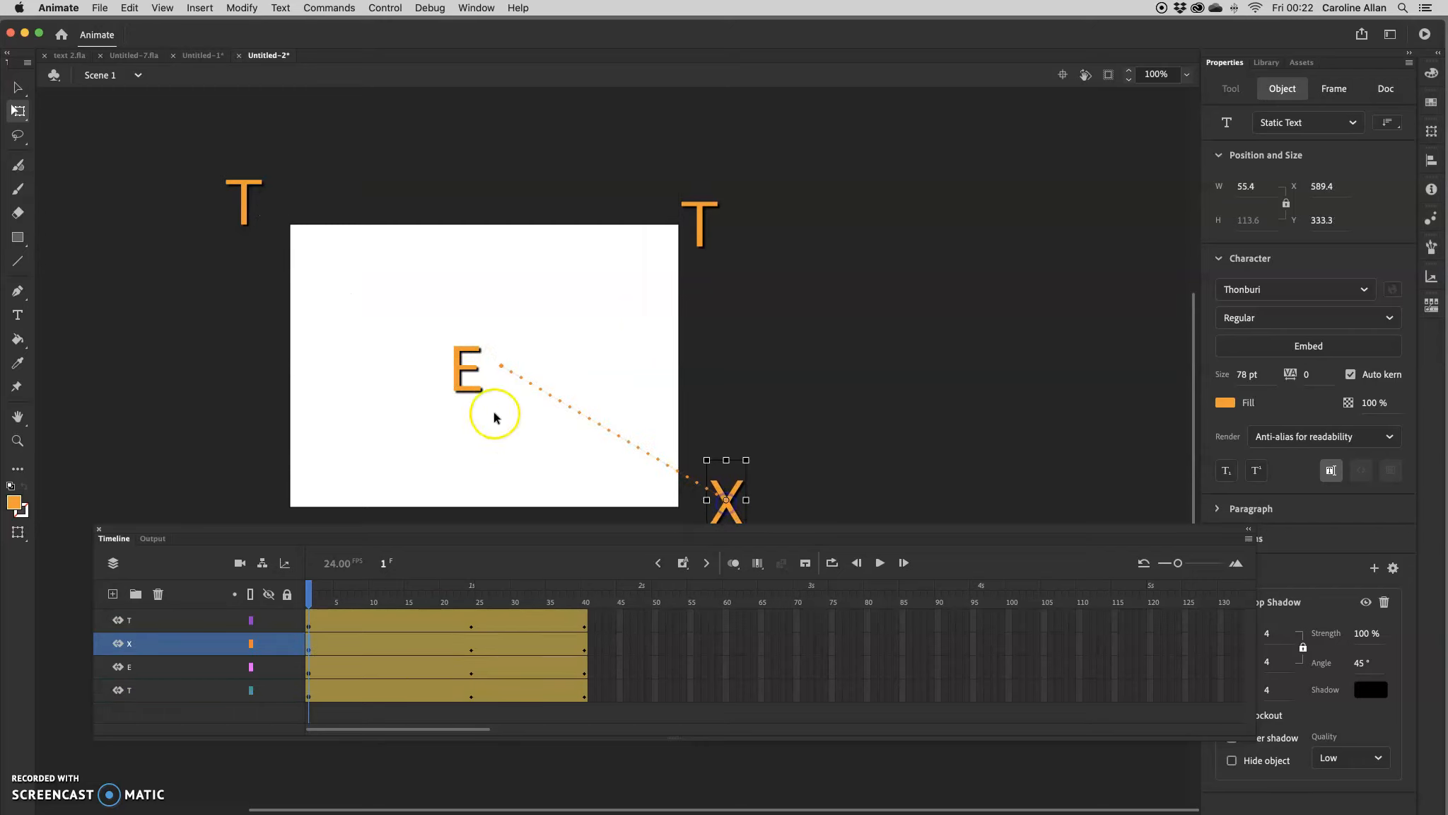
{"action": "left_click_drag", "start_coordinate": [458, 382], "coordinate": [243, 506]}
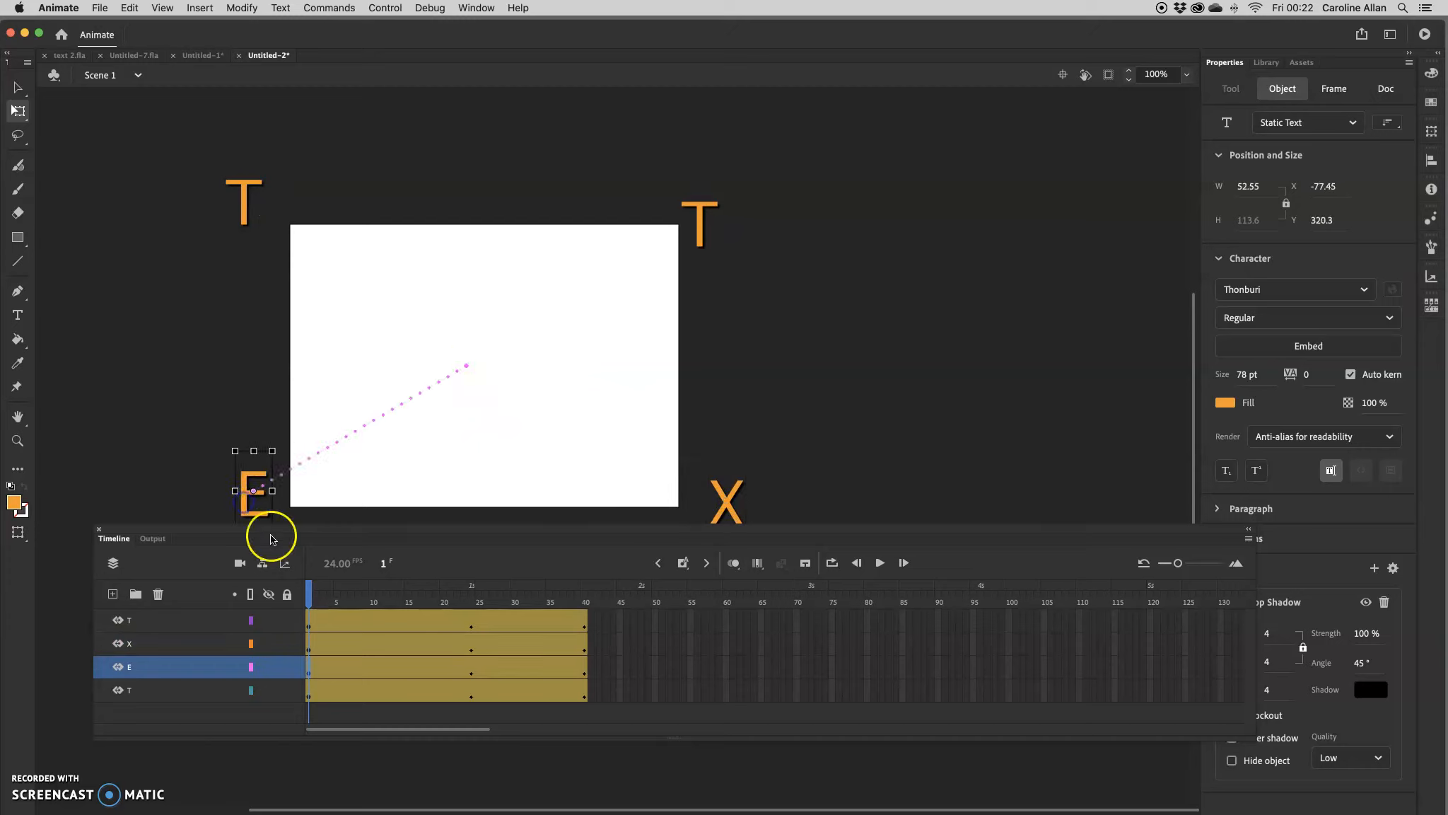
{"action": "key", "text": "super+Return"}
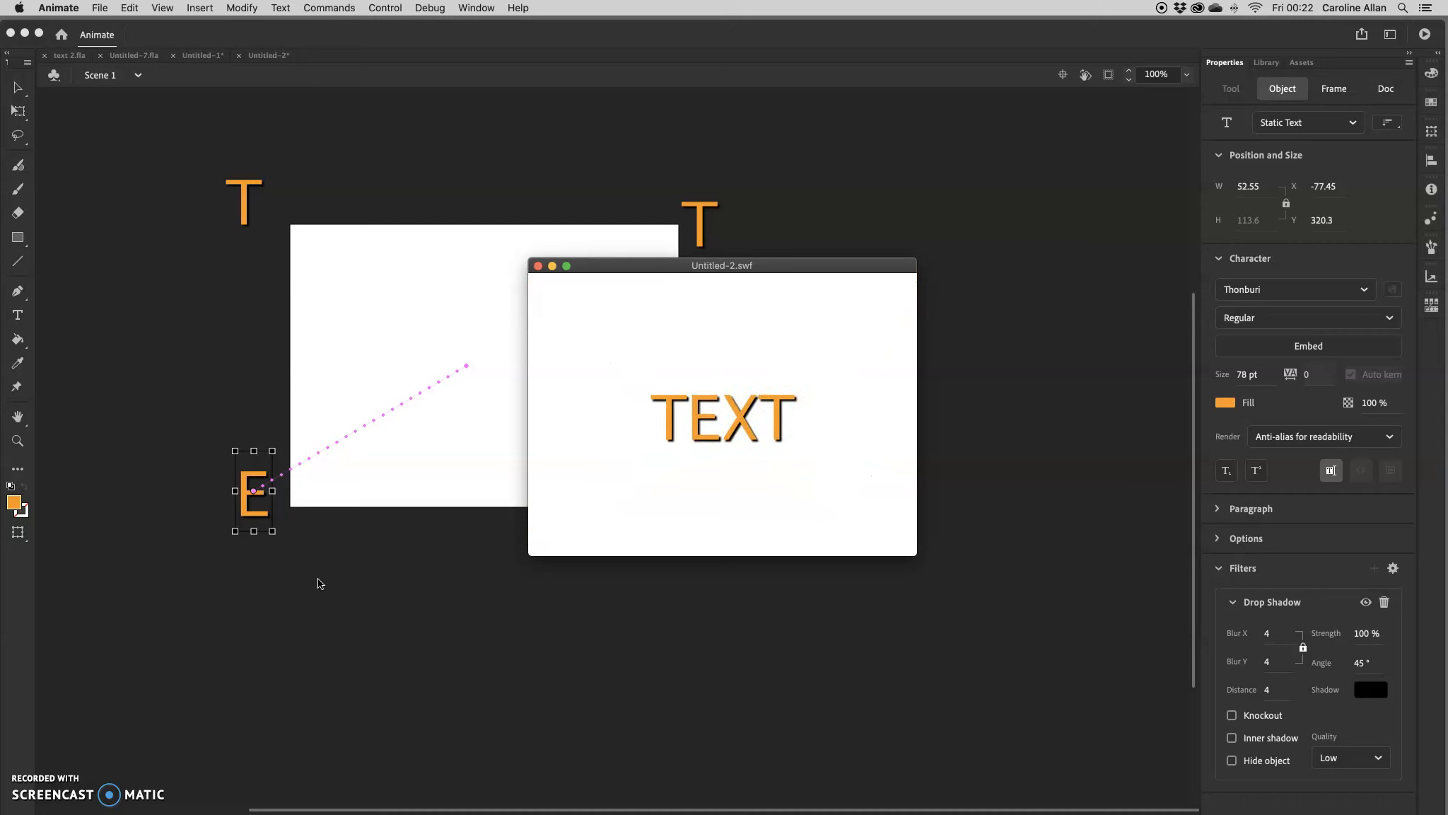
{"action": "left_click", "coordinate": [537, 267]}
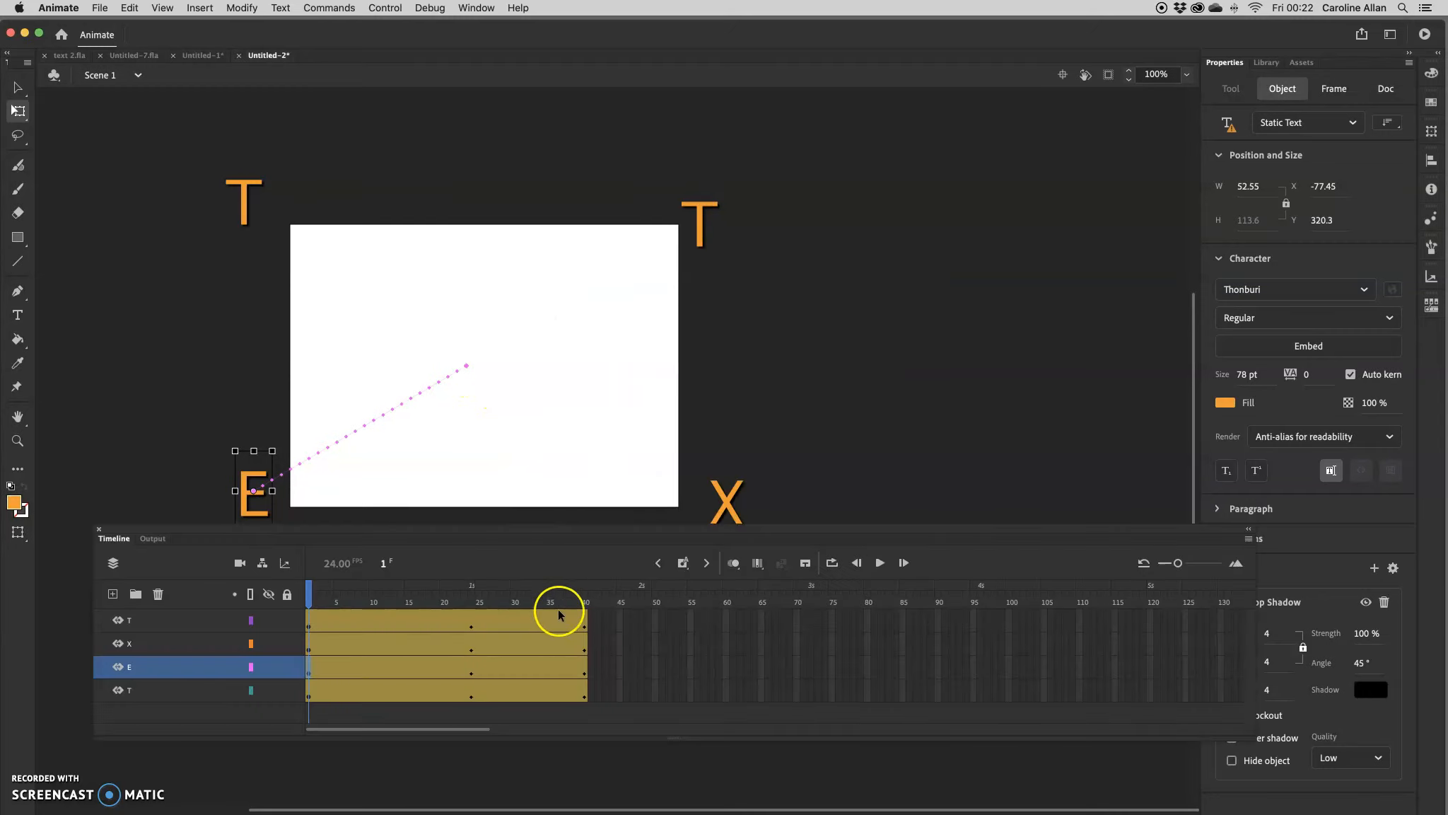
Extend the four letter tweens by inserting keyframes at frame 70 on every layer
{"action": "left_click", "coordinate": [668, 620]}
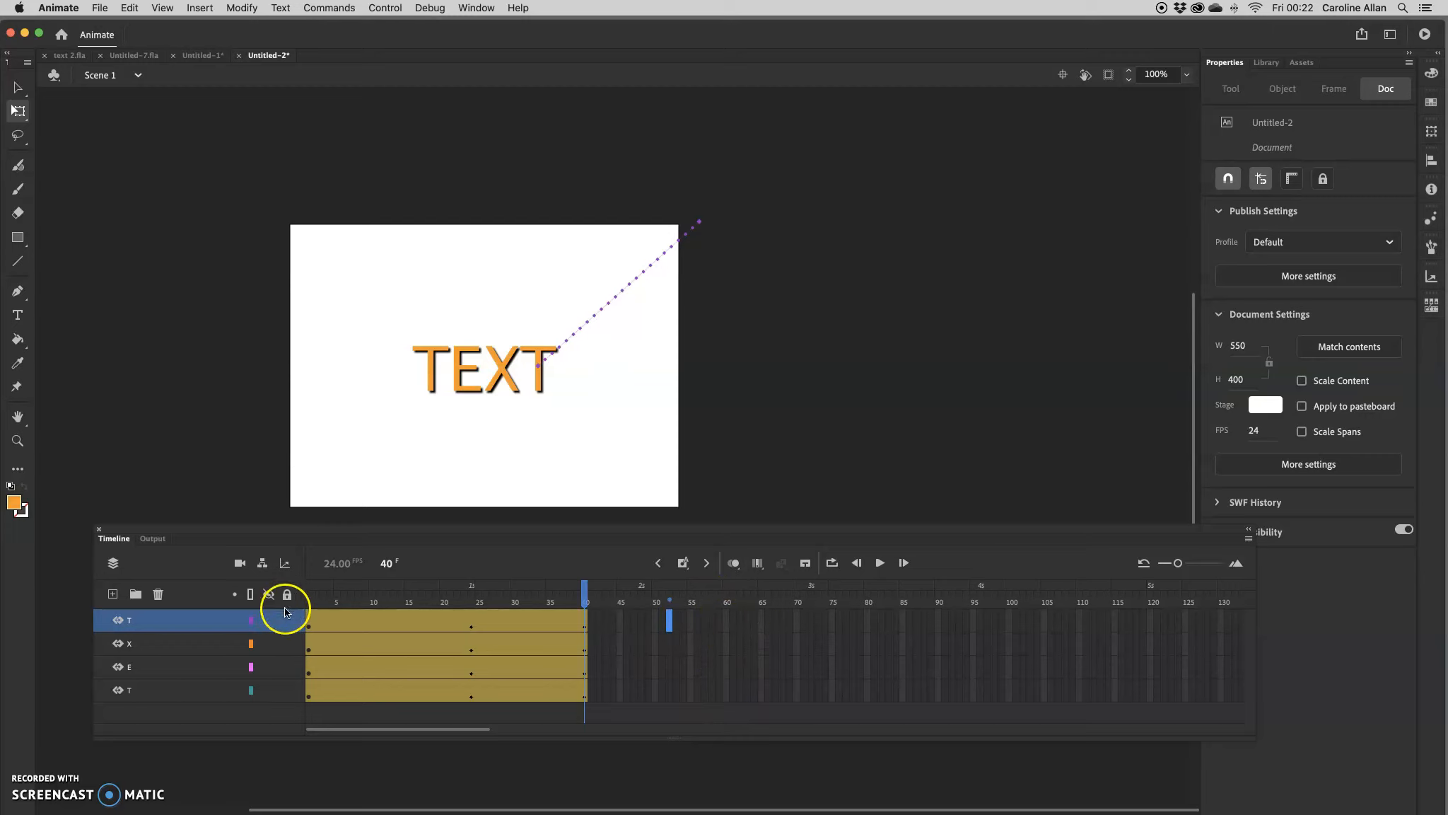
{"action": "left_click", "coordinate": [798, 621]}
{"action": "left_click", "coordinate": [794, 689]}
{"action": "left_click", "coordinate": [796, 691], "text": "shift"}
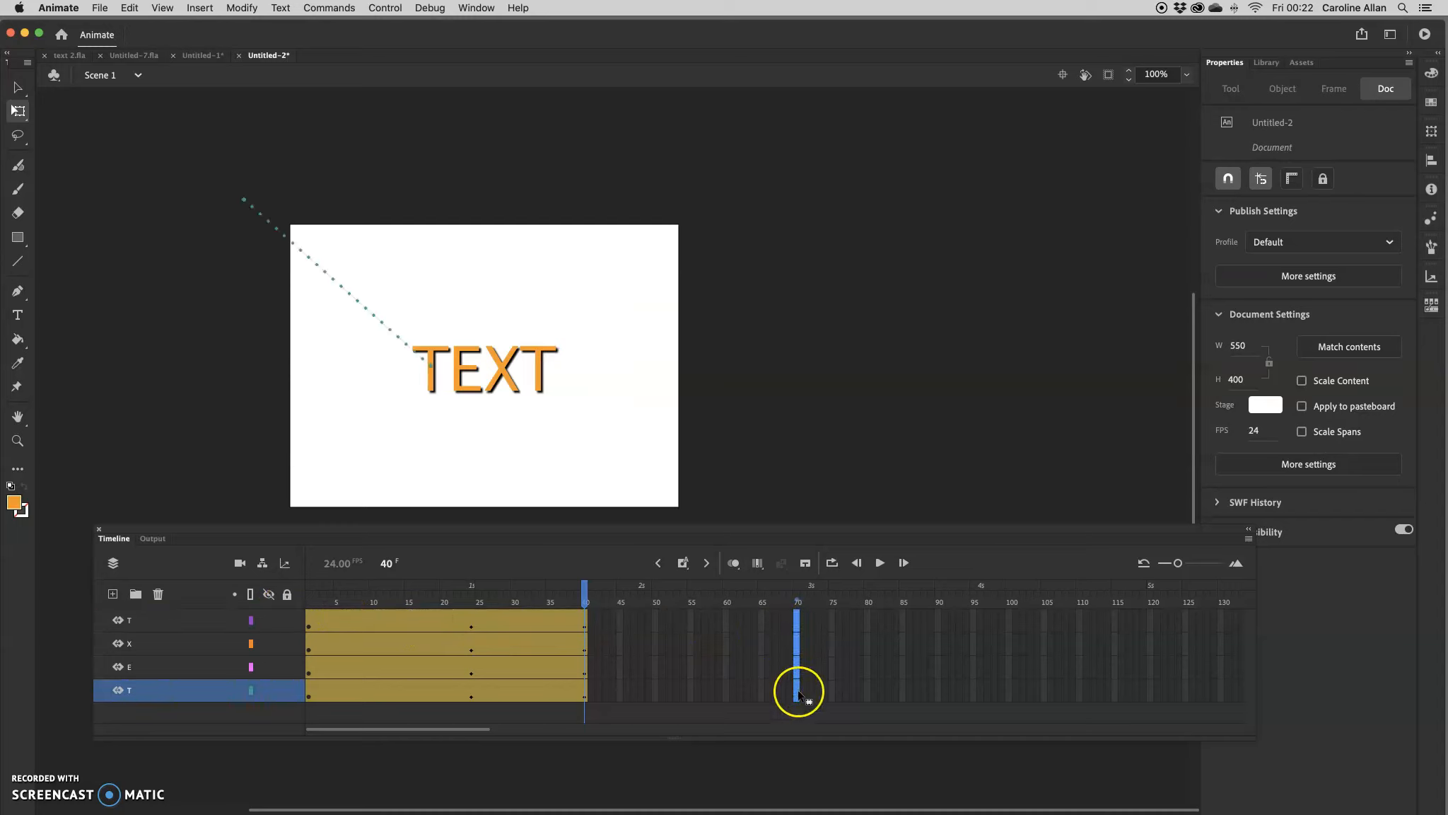
{"action": "left_click", "coordinate": [692, 574]}
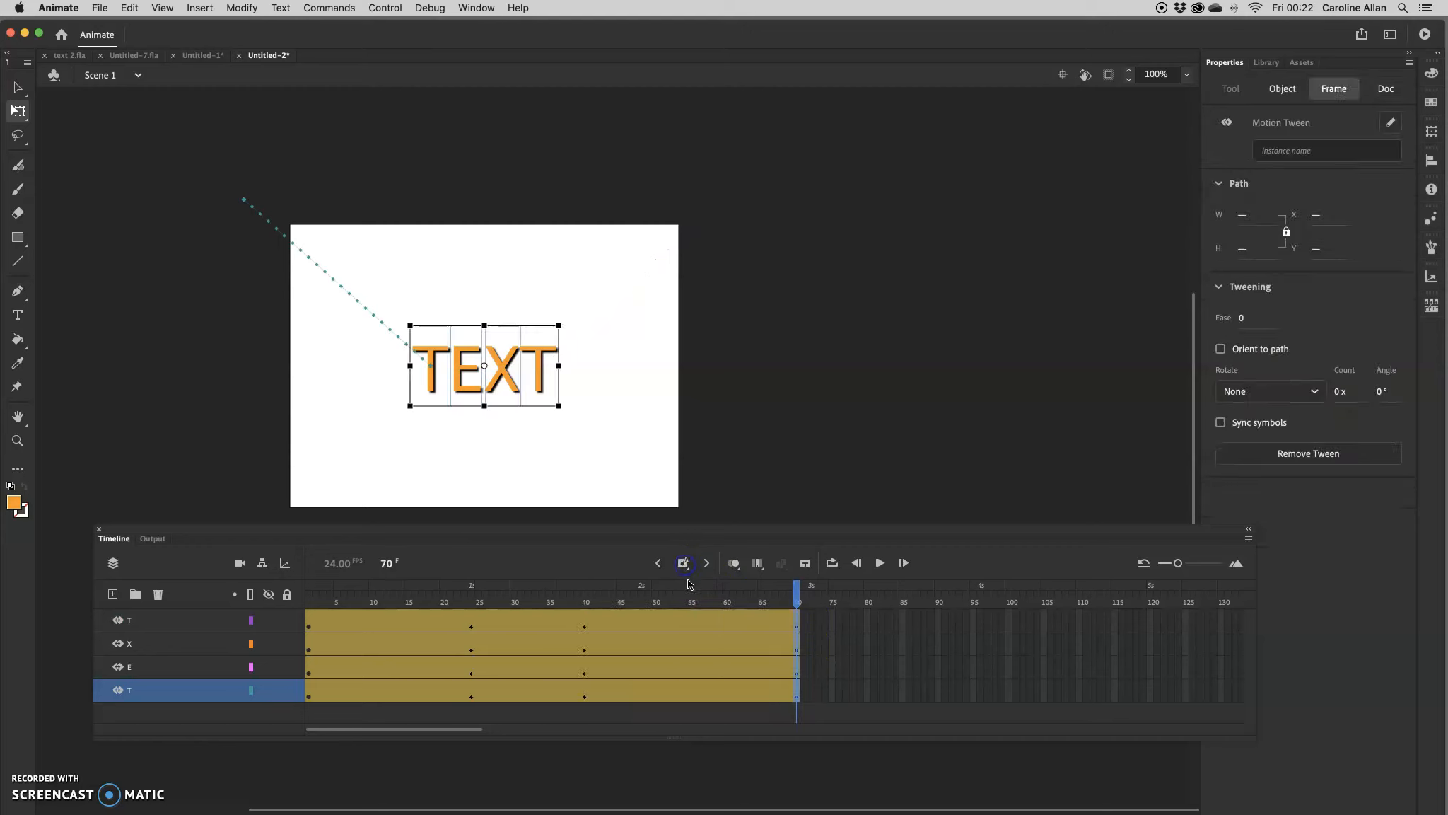
At frame 70, move the last T off the stage's lower left, X above it, E below it and the first T off its upper right
{"action": "left_click", "coordinate": [612, 423]}
{"action": "left_click", "coordinate": [542, 382]}
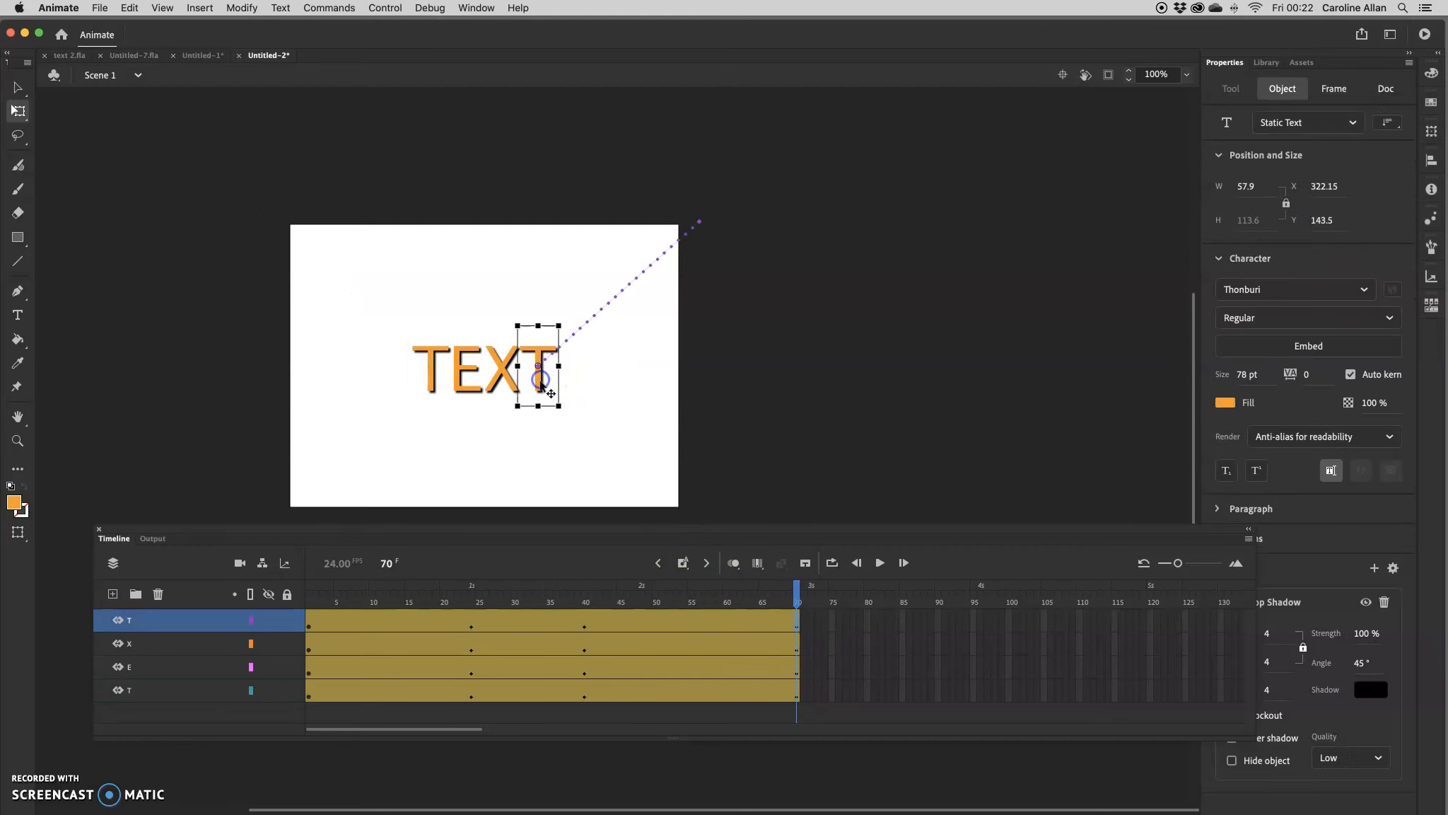
{"action": "left_click_drag", "start_coordinate": [539, 382], "coordinate": [247, 487]}
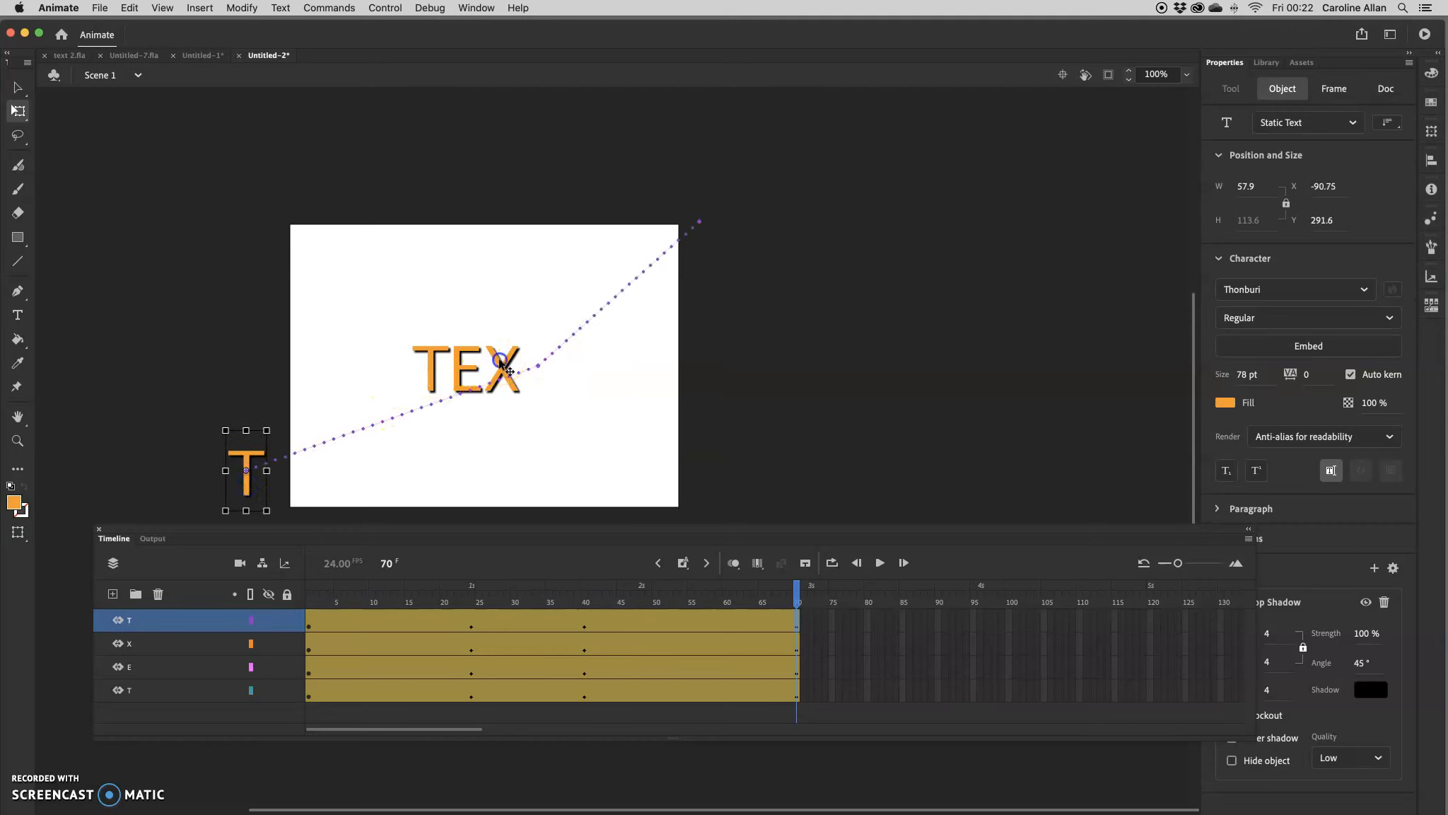
{"action": "left_click_drag", "start_coordinate": [500, 365], "coordinate": [399, 170]}
{"action": "scroll", "coordinate": [501, 388], "scroll_direction": "down", "scroll_amount": 5}
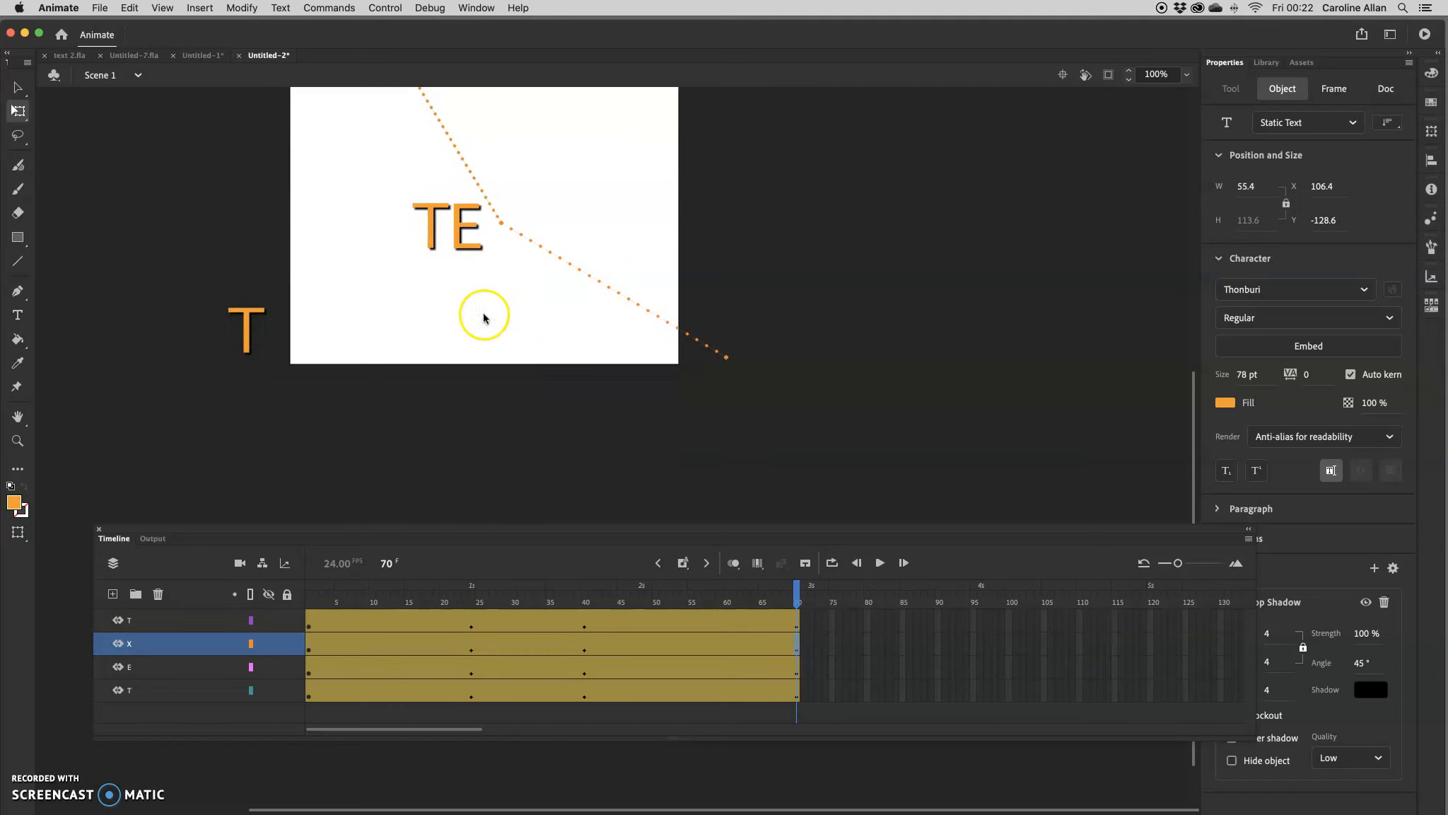
{"action": "left_click_drag", "start_coordinate": [461, 244], "coordinate": [567, 427]}
{"action": "left_click_drag", "start_coordinate": [439, 221], "coordinate": [726, 123]}
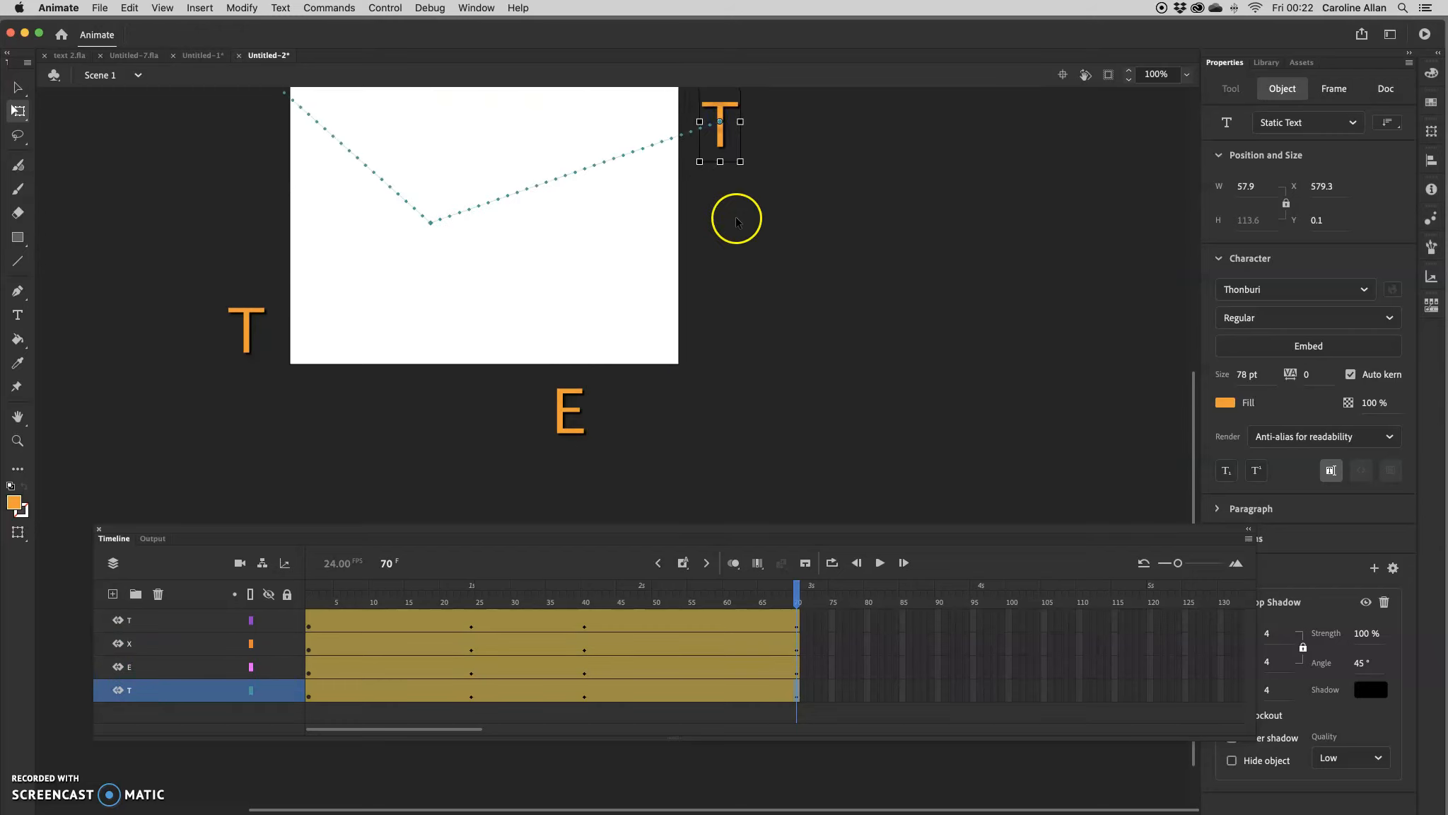
Select the X, the last T and the E in turn to examine their motion paths
{"action": "scroll", "coordinate": [740, 221], "scroll_direction": "up", "scroll_amount": 10}
{"action": "scroll", "coordinate": [740, 228], "scroll_direction": "down", "scroll_amount": 5}
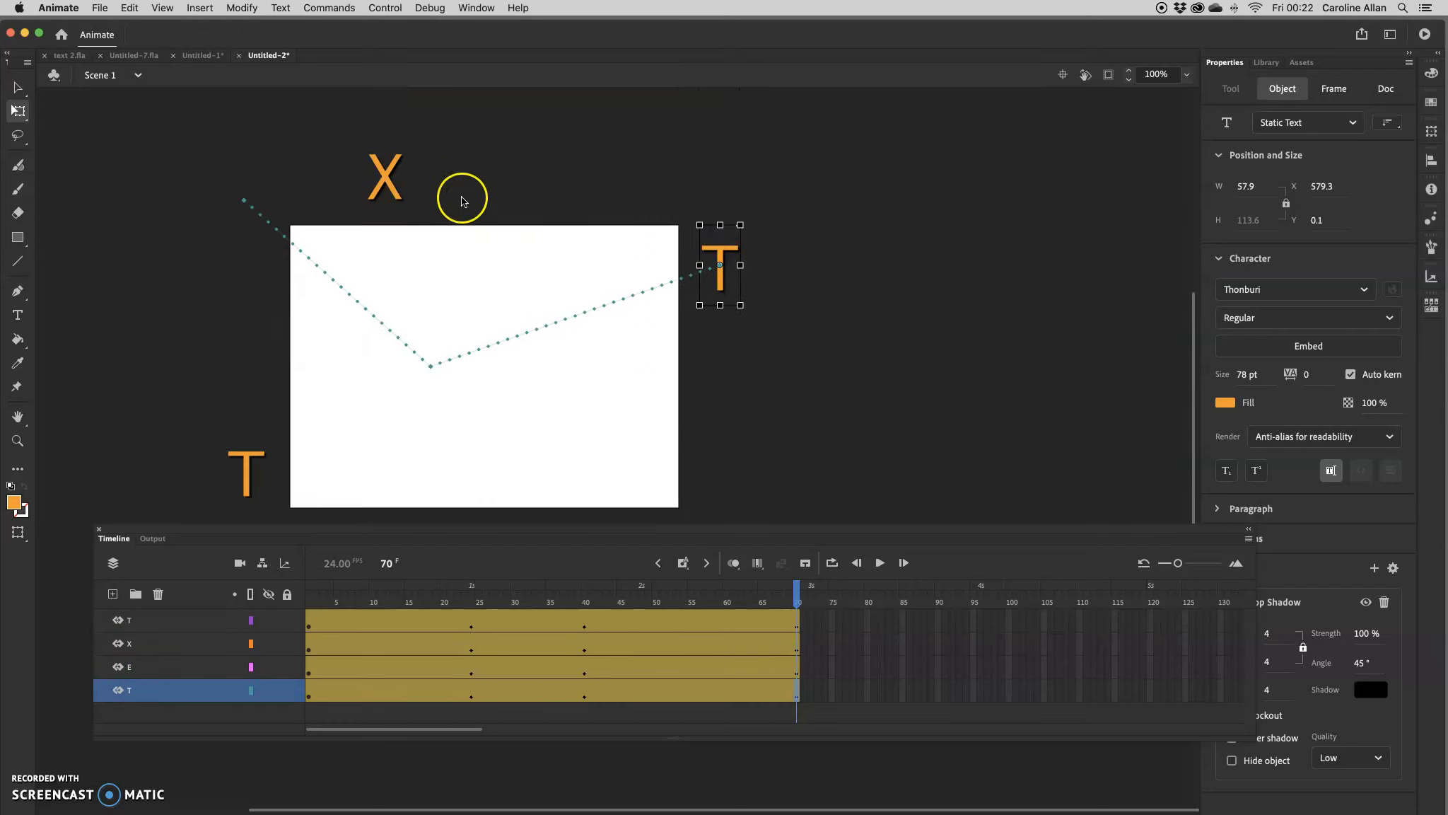
{"action": "left_click", "coordinate": [396, 181]}
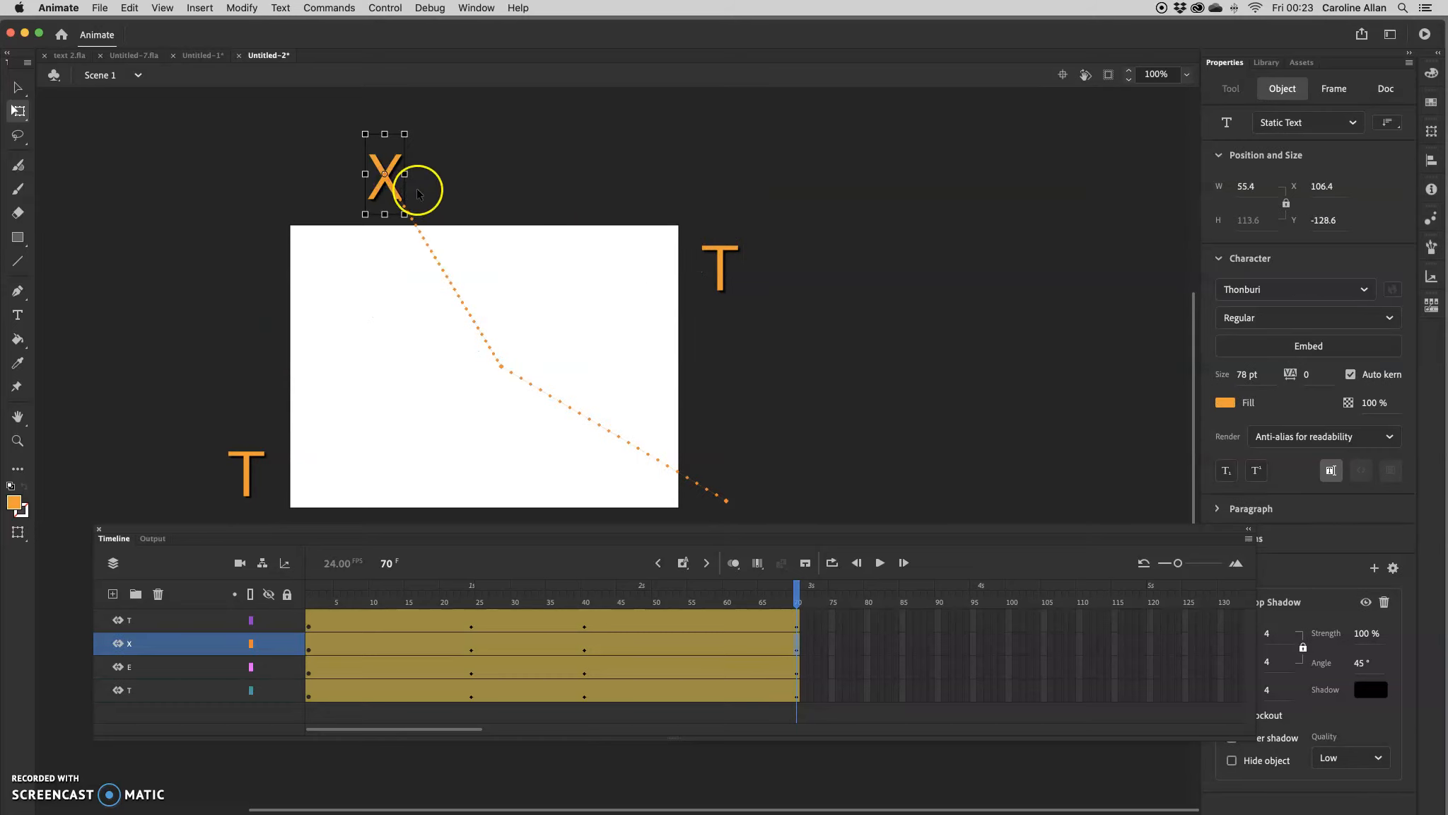
{"action": "scroll", "coordinate": [417, 193], "scroll_direction": "down", "scroll_amount": 3}
{"action": "left_click", "coordinate": [249, 396]}
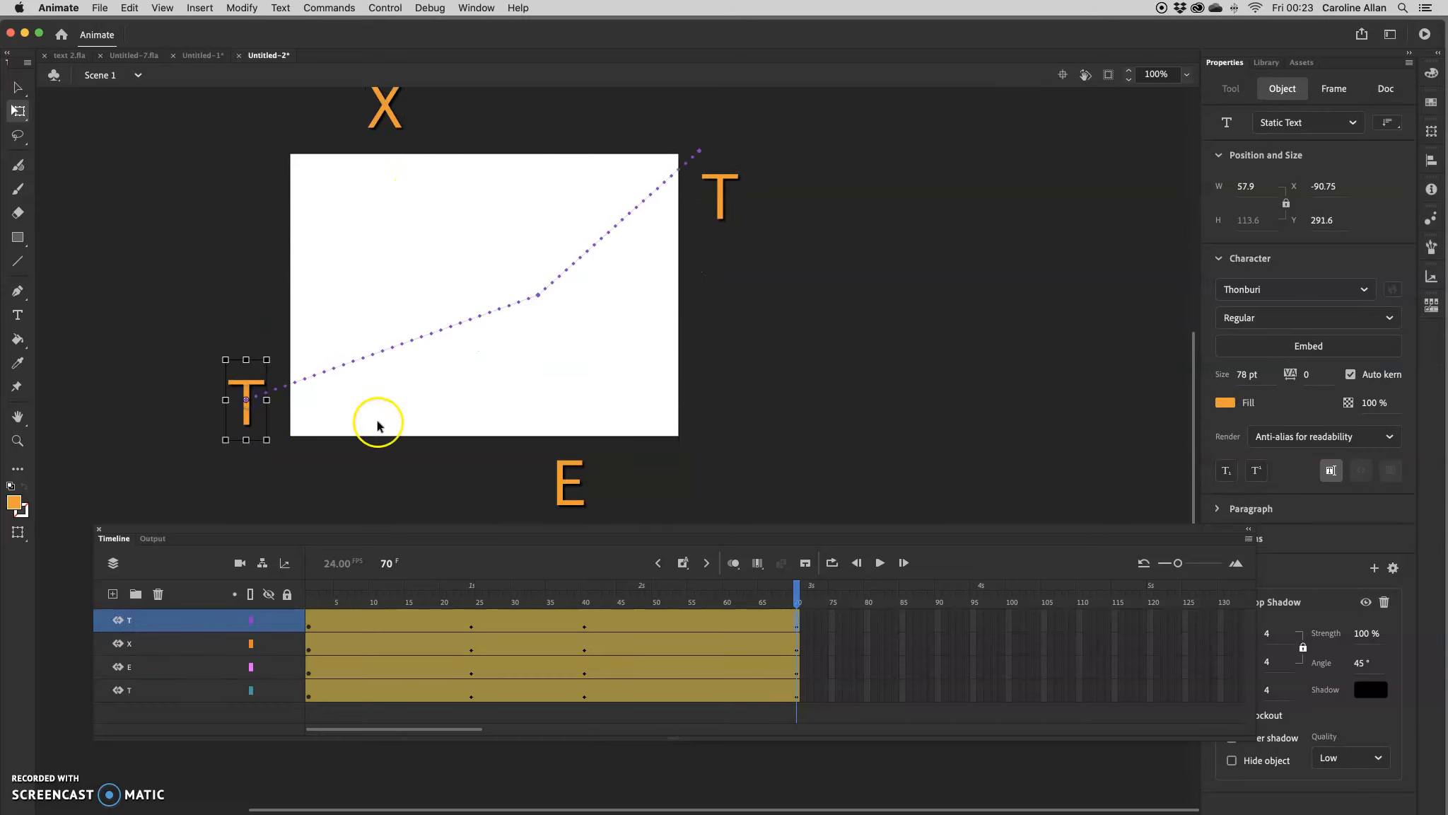
{"action": "left_click", "coordinate": [572, 483]}
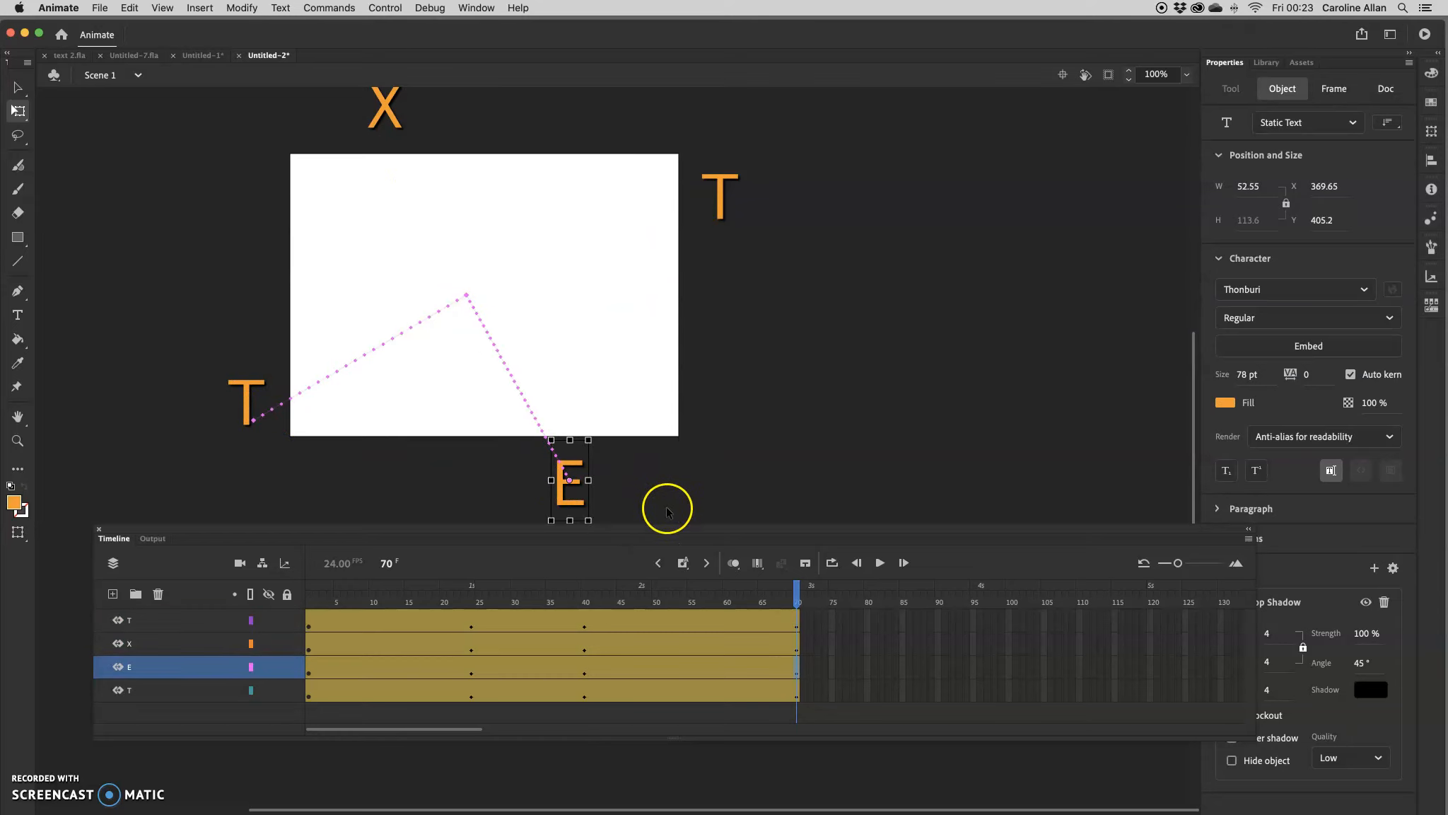
Test the movie to preview the letters flying off the stage, and close the preview
{"action": "scroll", "coordinate": [667, 510], "scroll_direction": "down", "scroll_amount": 3}
{"action": "key", "text": "super+Return"}
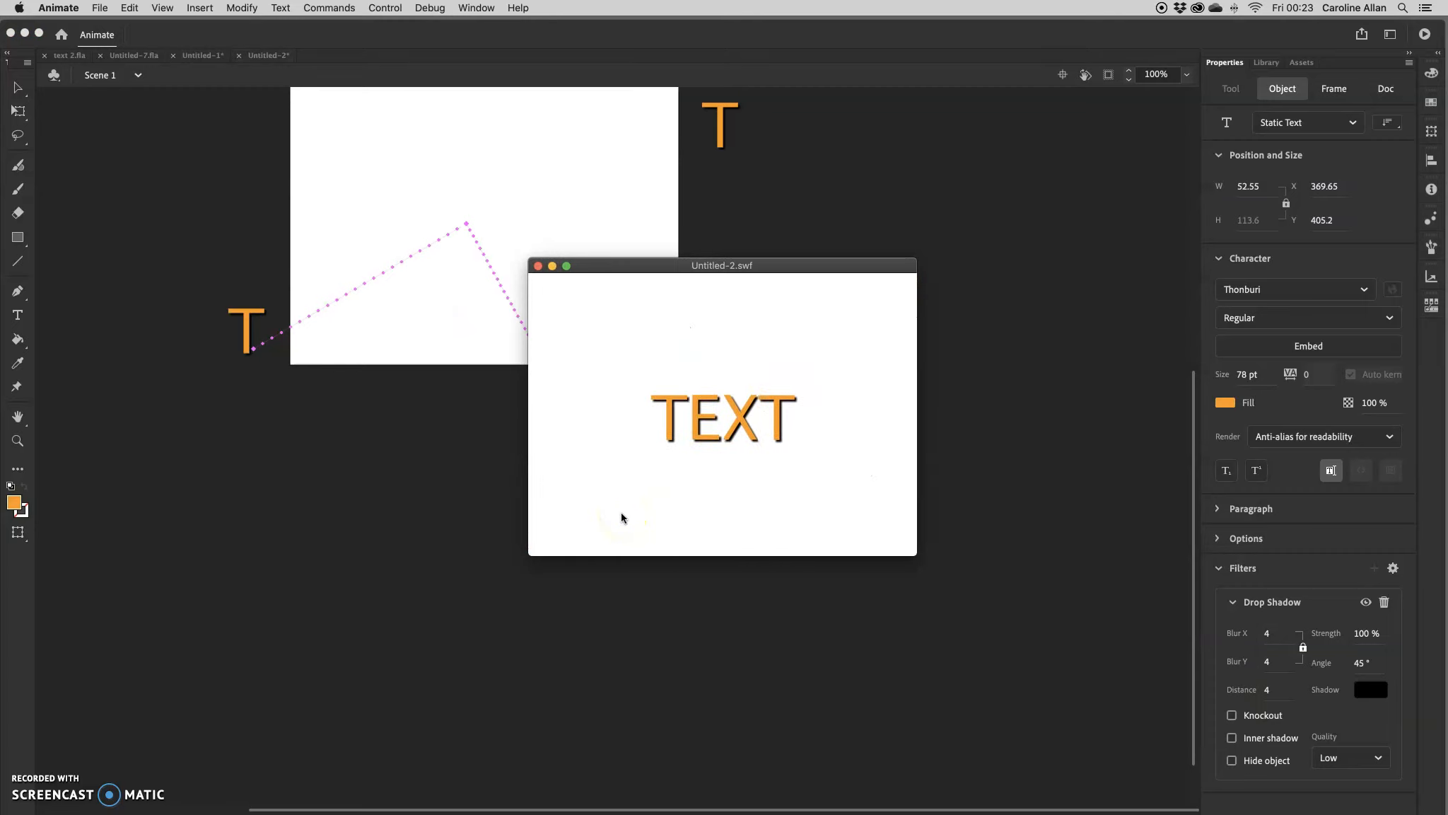
{"action": "left_click", "coordinate": [537, 266]}
{"action": "scroll", "coordinate": [593, 307], "scroll_direction": "up", "scroll_amount": 5}
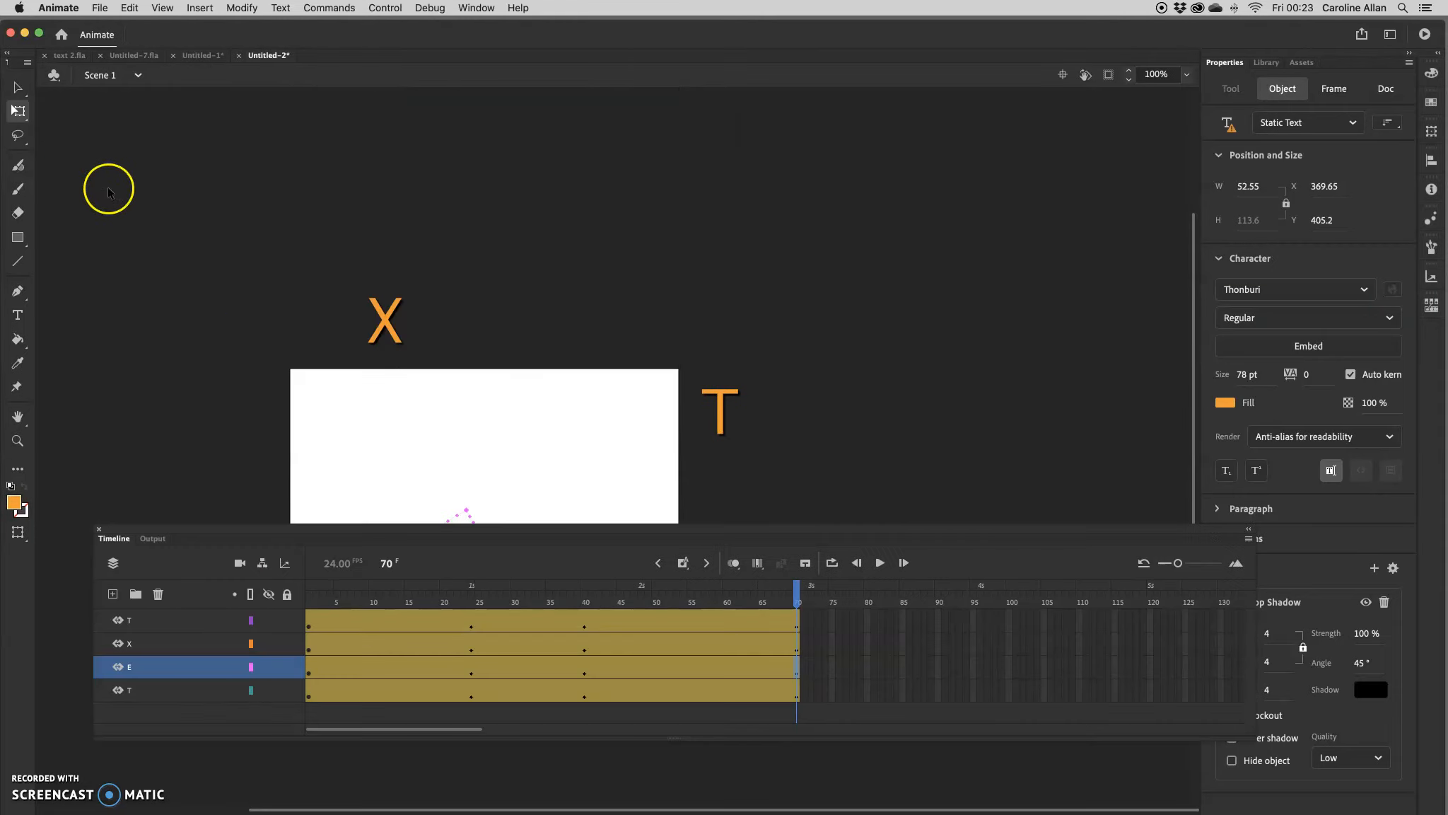
At frame 70, rotate the last T counterclockwise by about 60° and the X above the stage clockwise with Free Transform
{"action": "left_click", "coordinate": [19, 87]}
{"action": "left_click_drag", "start_coordinate": [764, 495], "coordinate": [781, 283]}
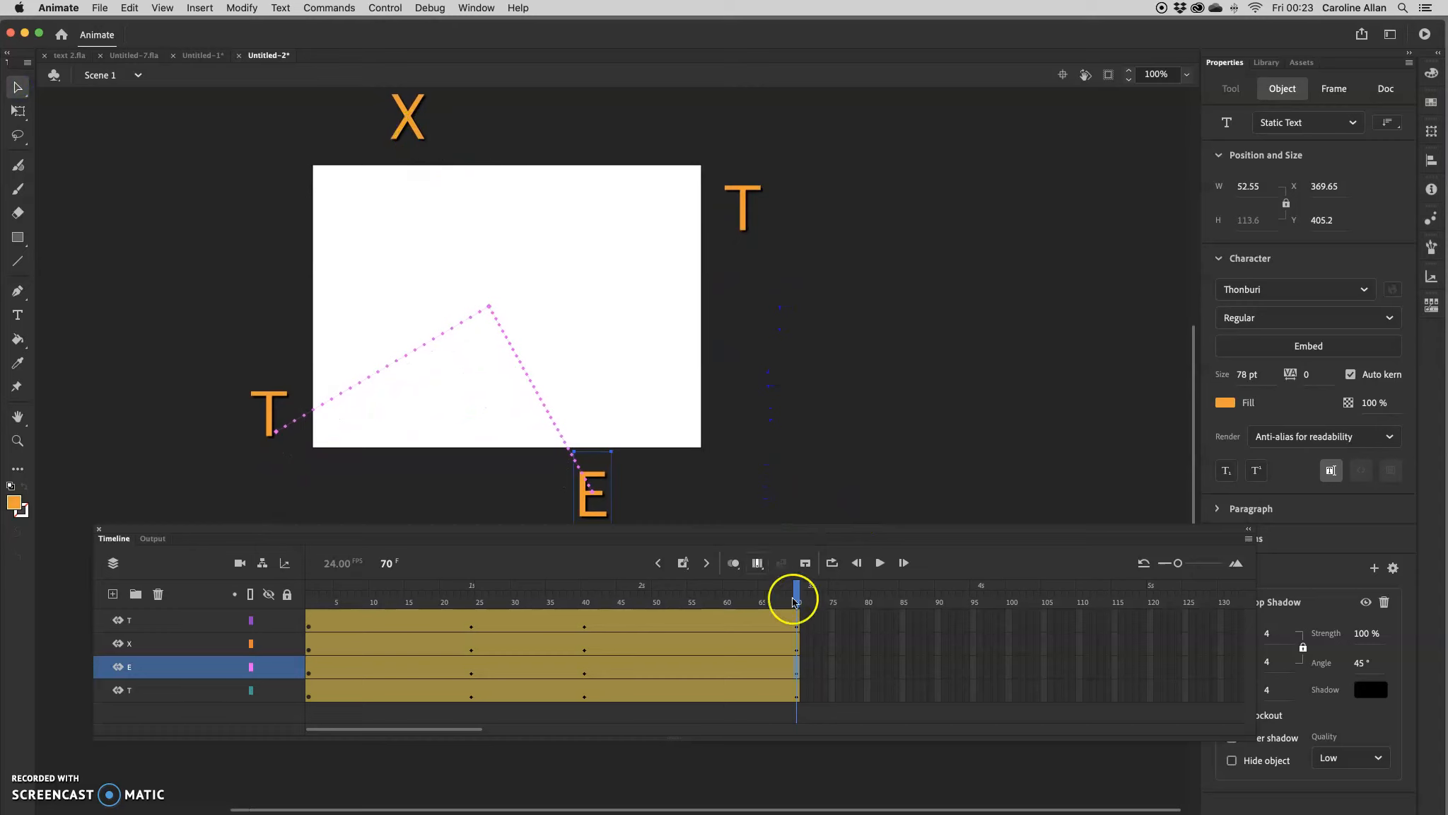
{"action": "left_click", "coordinate": [796, 622]}
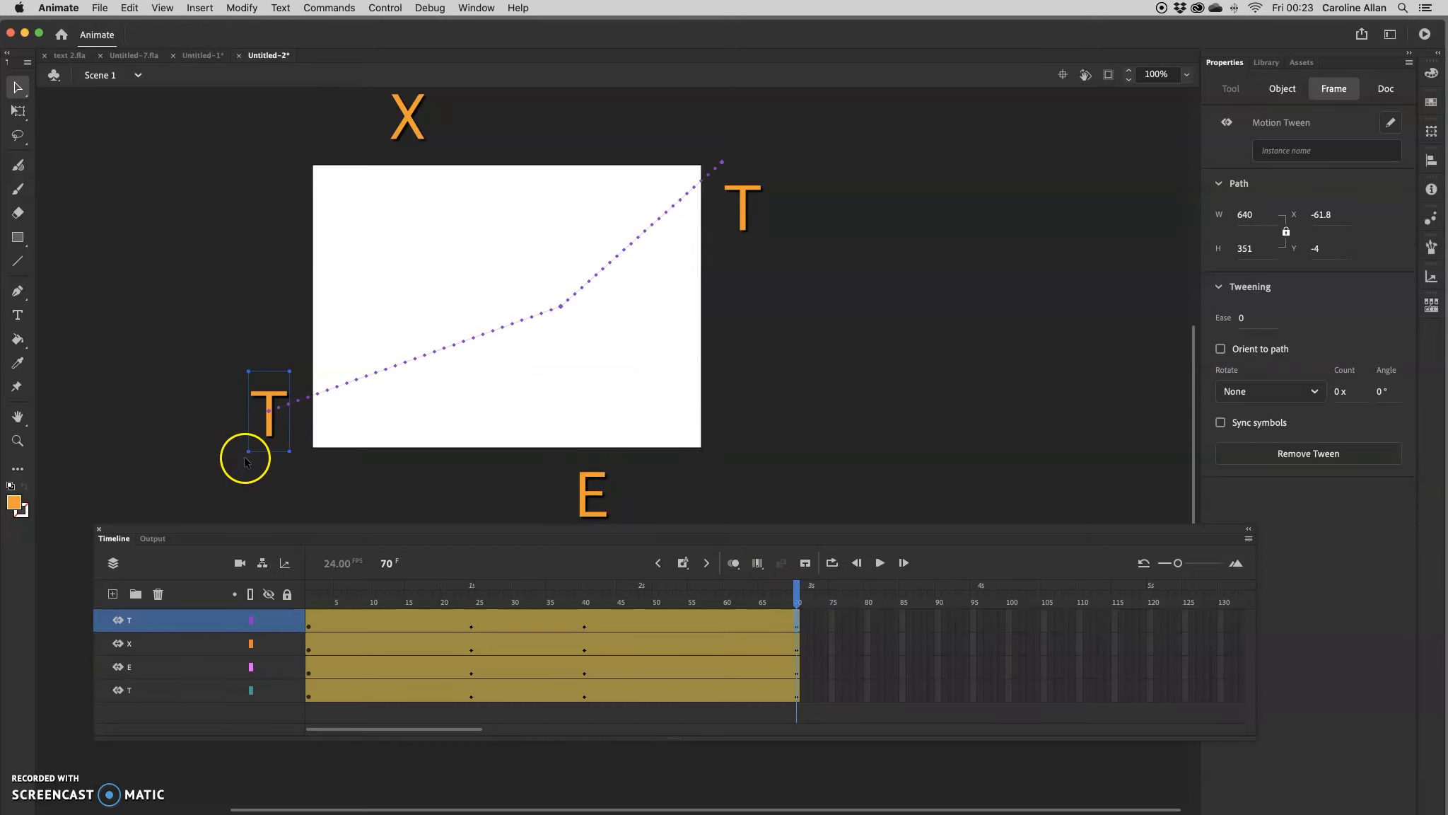
{"action": "key", "text": "q"}
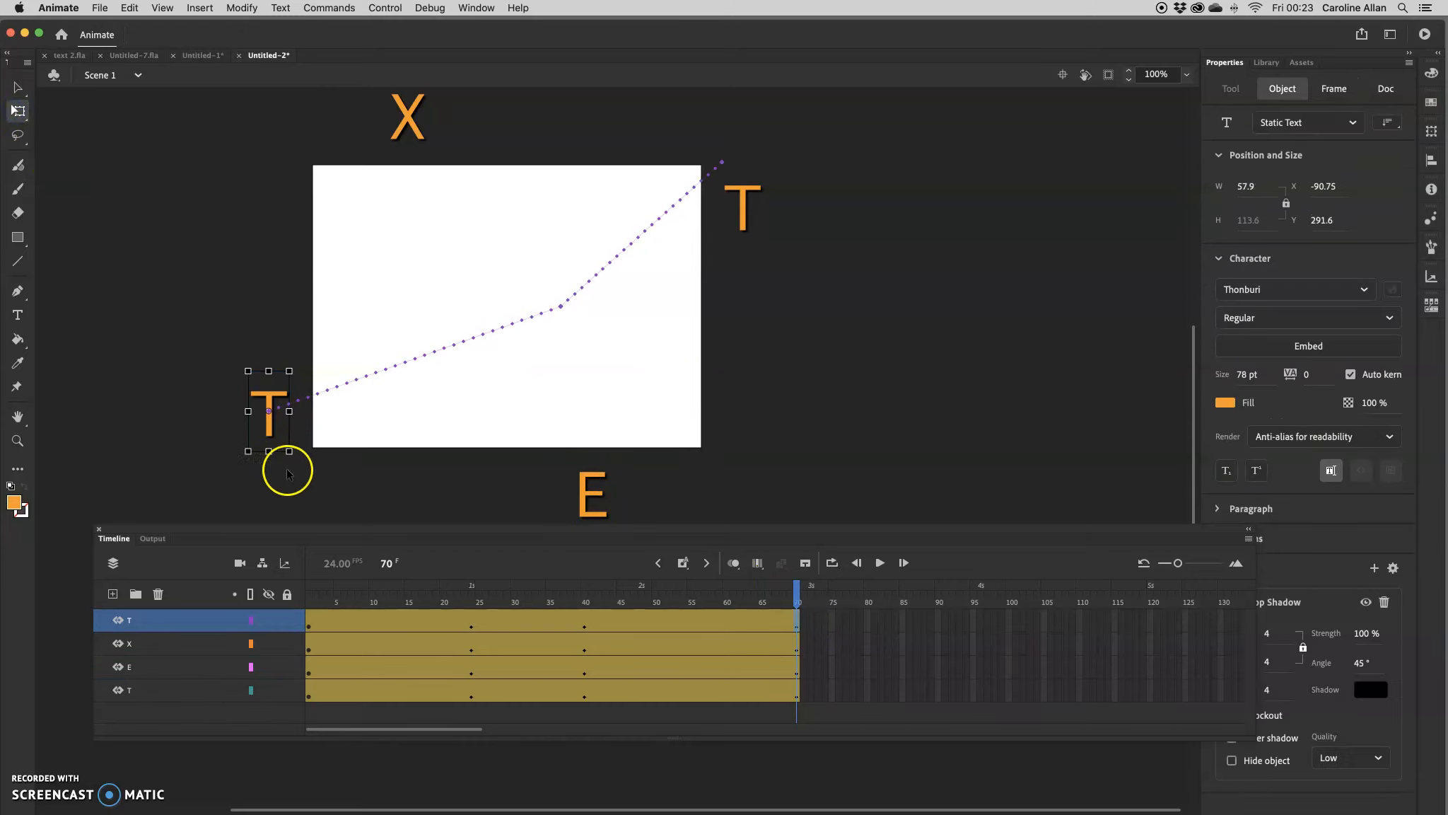
{"action": "left_click_drag", "start_coordinate": [297, 461], "coordinate": [315, 421]}
{"action": "left_click", "coordinate": [424, 136]}
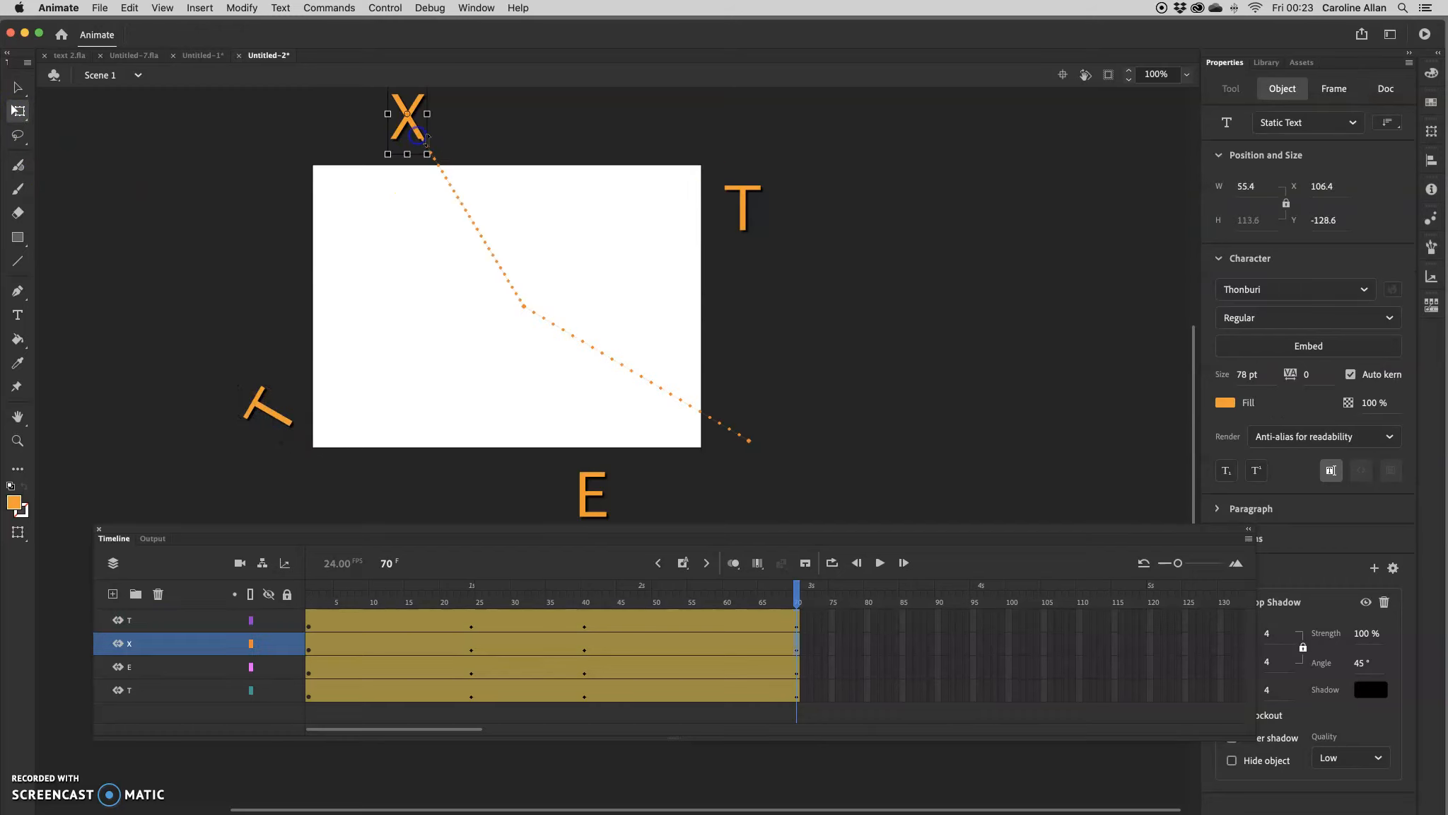
{"action": "left_click_drag", "start_coordinate": [368, 158], "coordinate": [355, 128]}
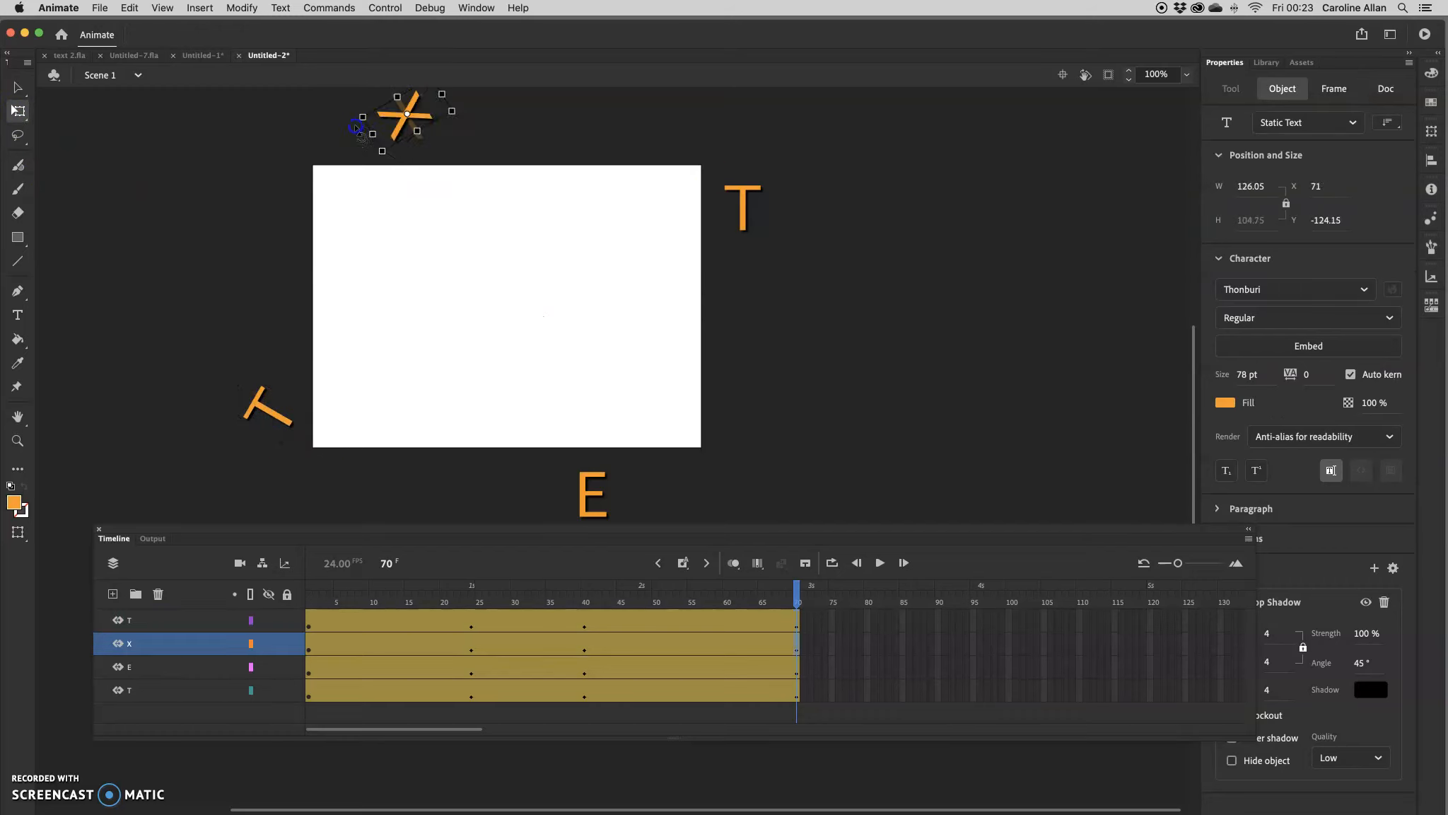
At frame 70, rotate the first T counterclockwise by about 75° and the E below the stage 90° clockwise
{"action": "left_click", "coordinate": [754, 195]}
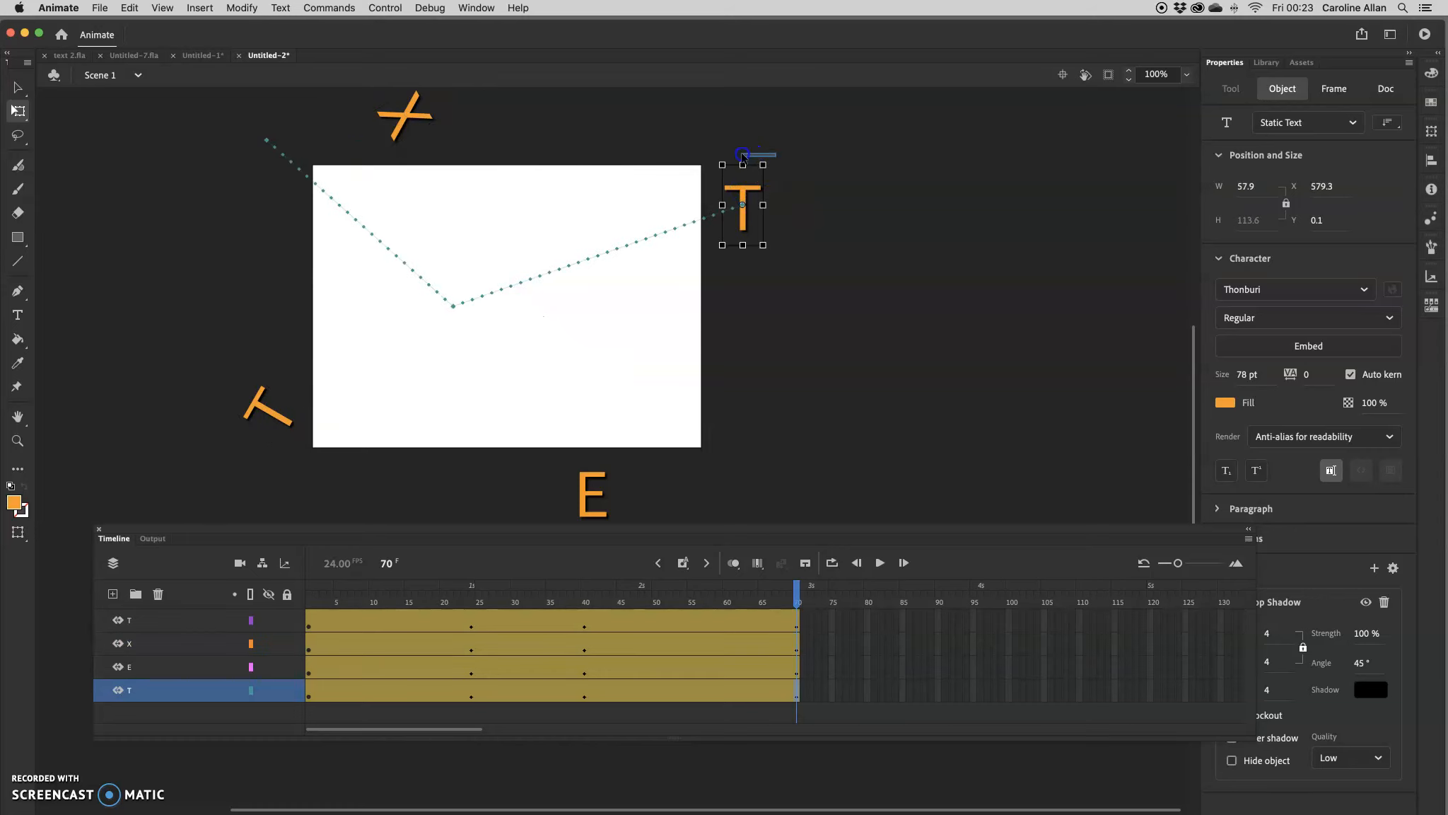
{"action": "left_click", "coordinate": [772, 165]}
{"action": "left_click", "coordinate": [755, 188]}
{"action": "left_click_drag", "start_coordinate": [754, 156], "coordinate": [724, 167]}
{"action": "left_click", "coordinate": [612, 482]}
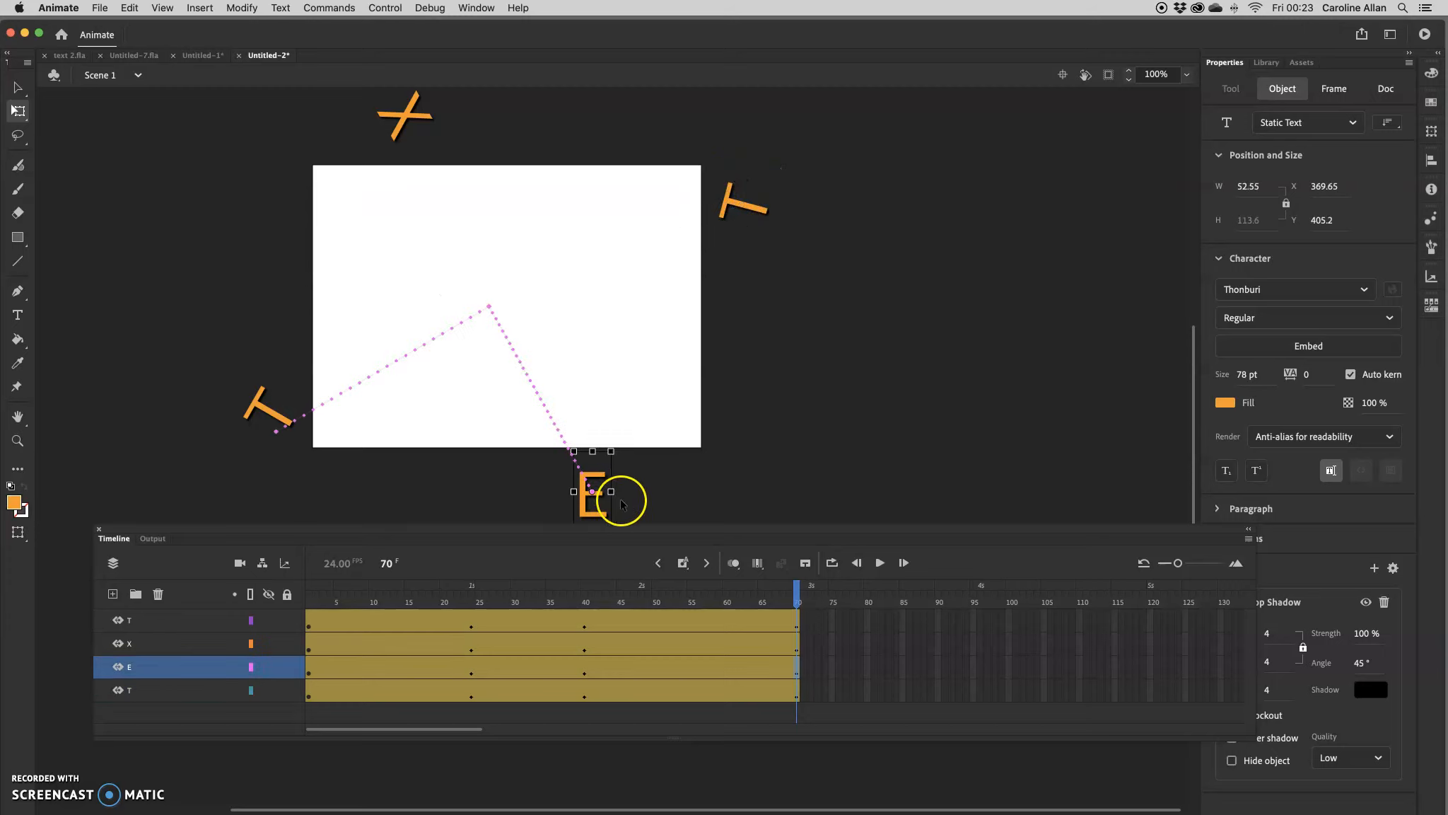
{"action": "left_click_drag", "start_coordinate": [619, 452], "coordinate": [640, 504]}
Test the movie twice to preview the letters rotating as they fly off
{"action": "key", "text": "super+Return"}
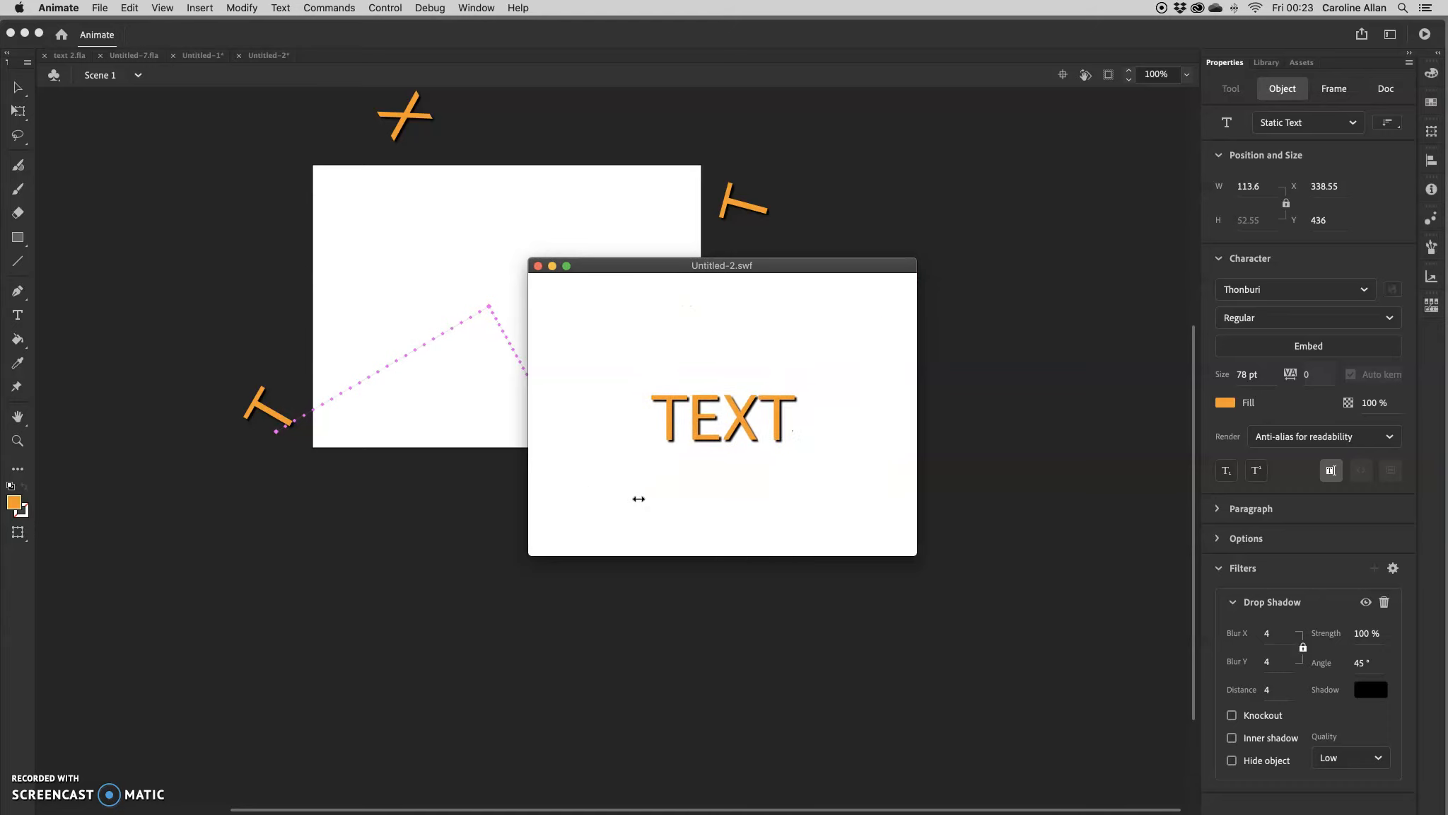
{"action": "left_click", "coordinate": [517, 302]}
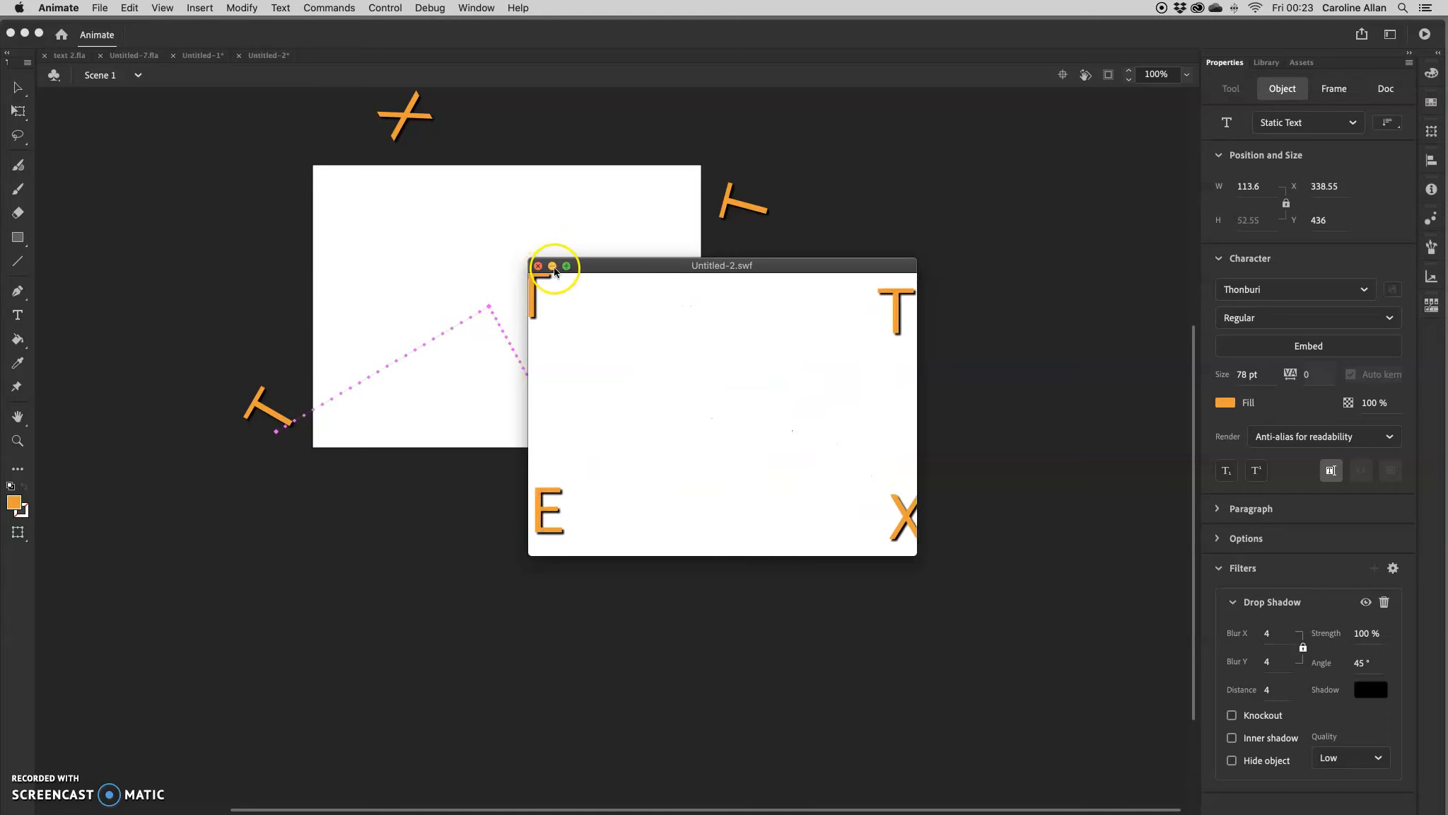
{"action": "left_click", "coordinate": [553, 266]}
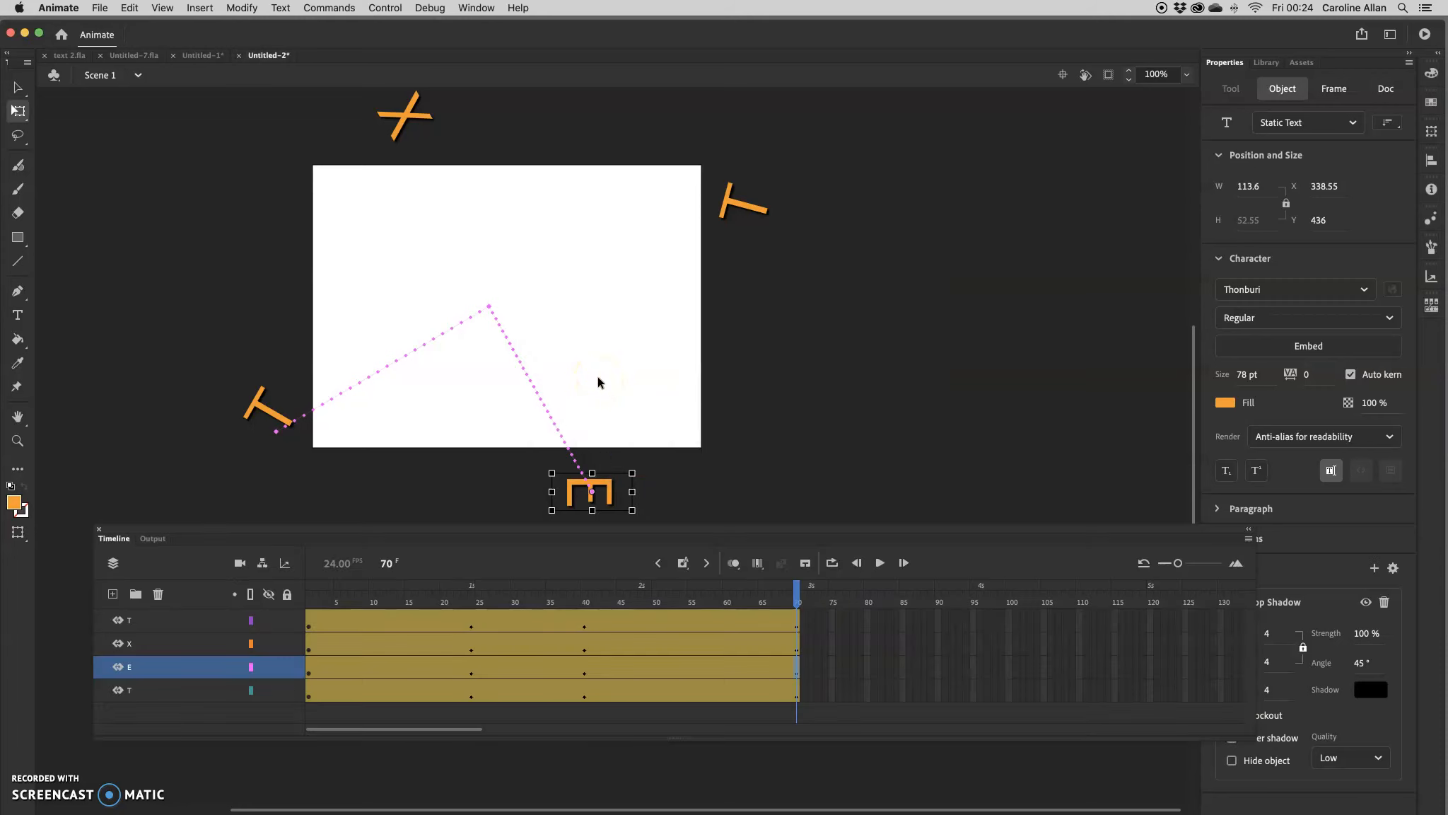
{"action": "key", "text": "super+Return"}
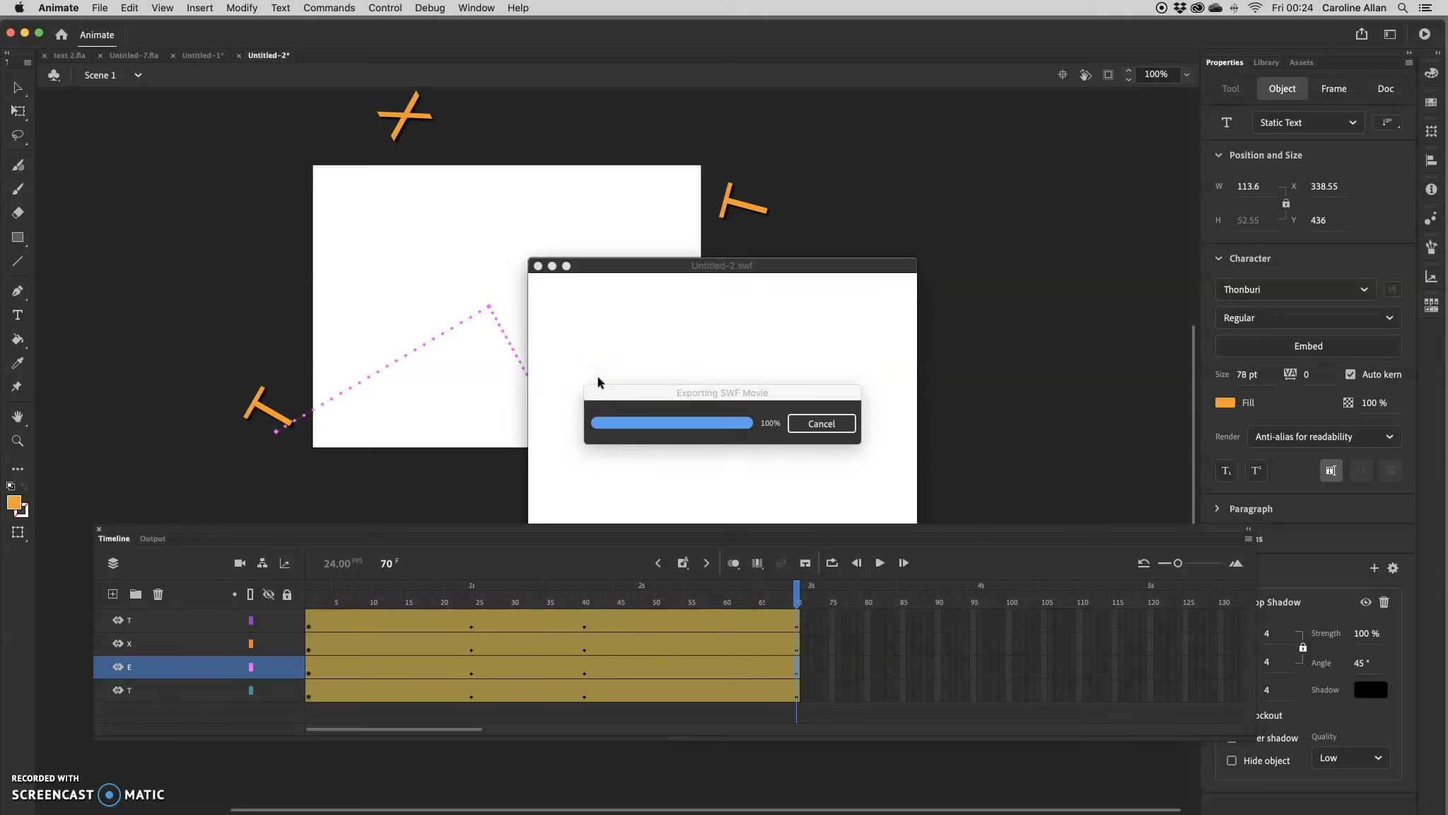